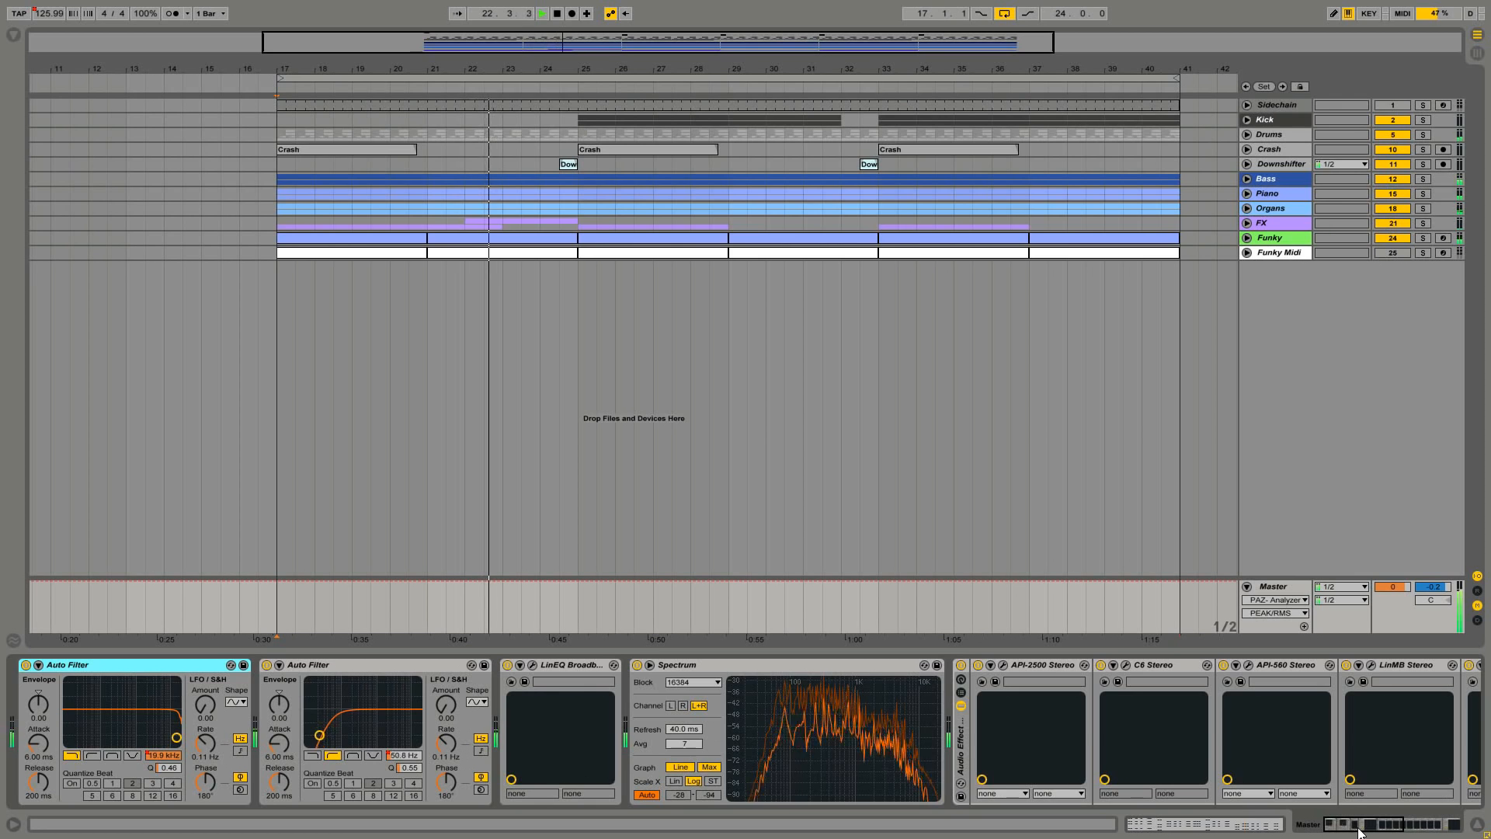
# Look through the master effects chain, then examine the MIDI notes of the bar 29 clip on the first Bass track.
pyautogui.moveTo(1357, 833); pyautogui.dragTo(1421, 828)
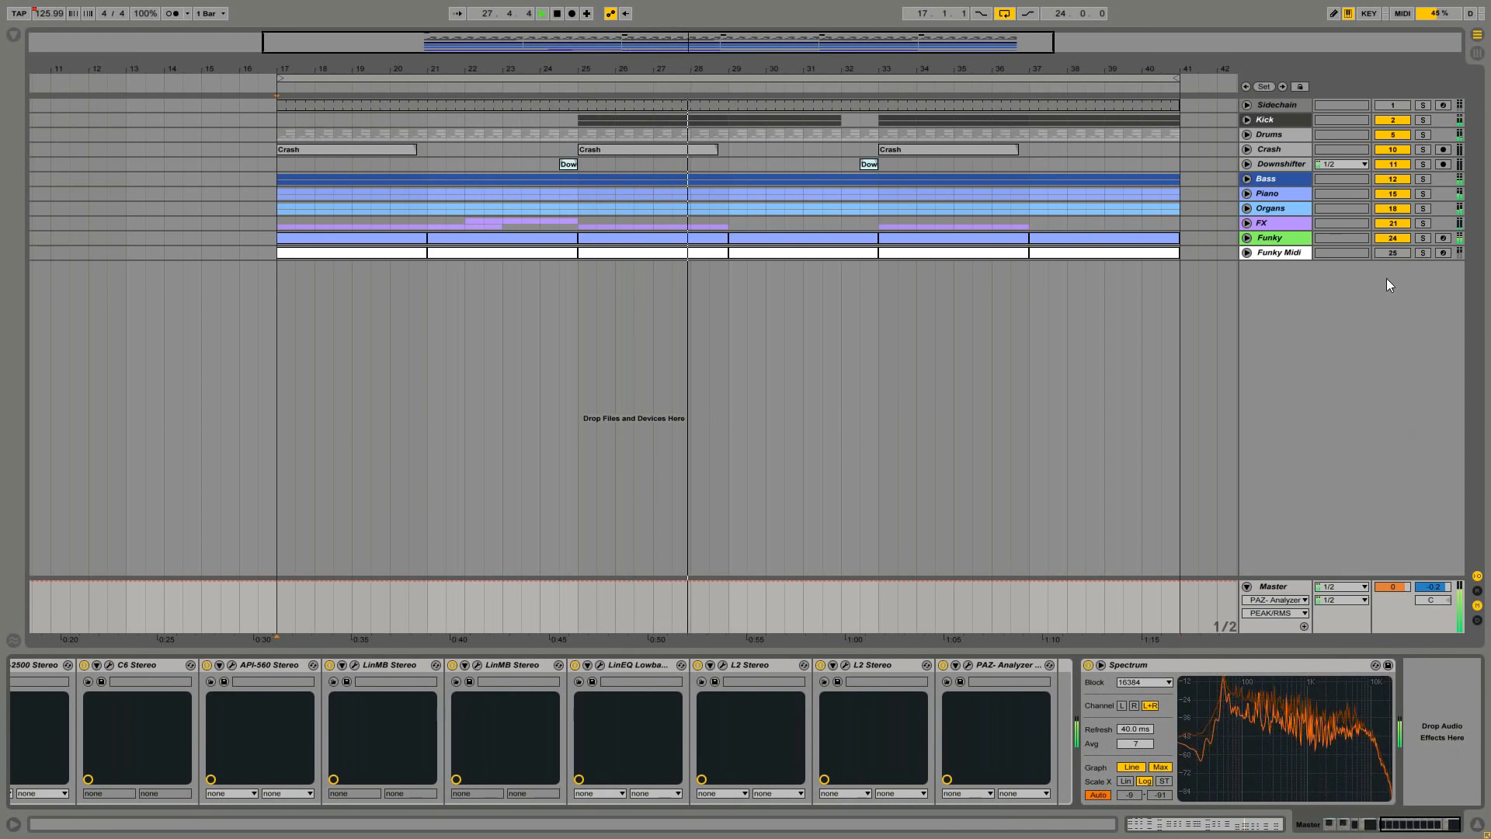
pyautogui.click(1246, 179)
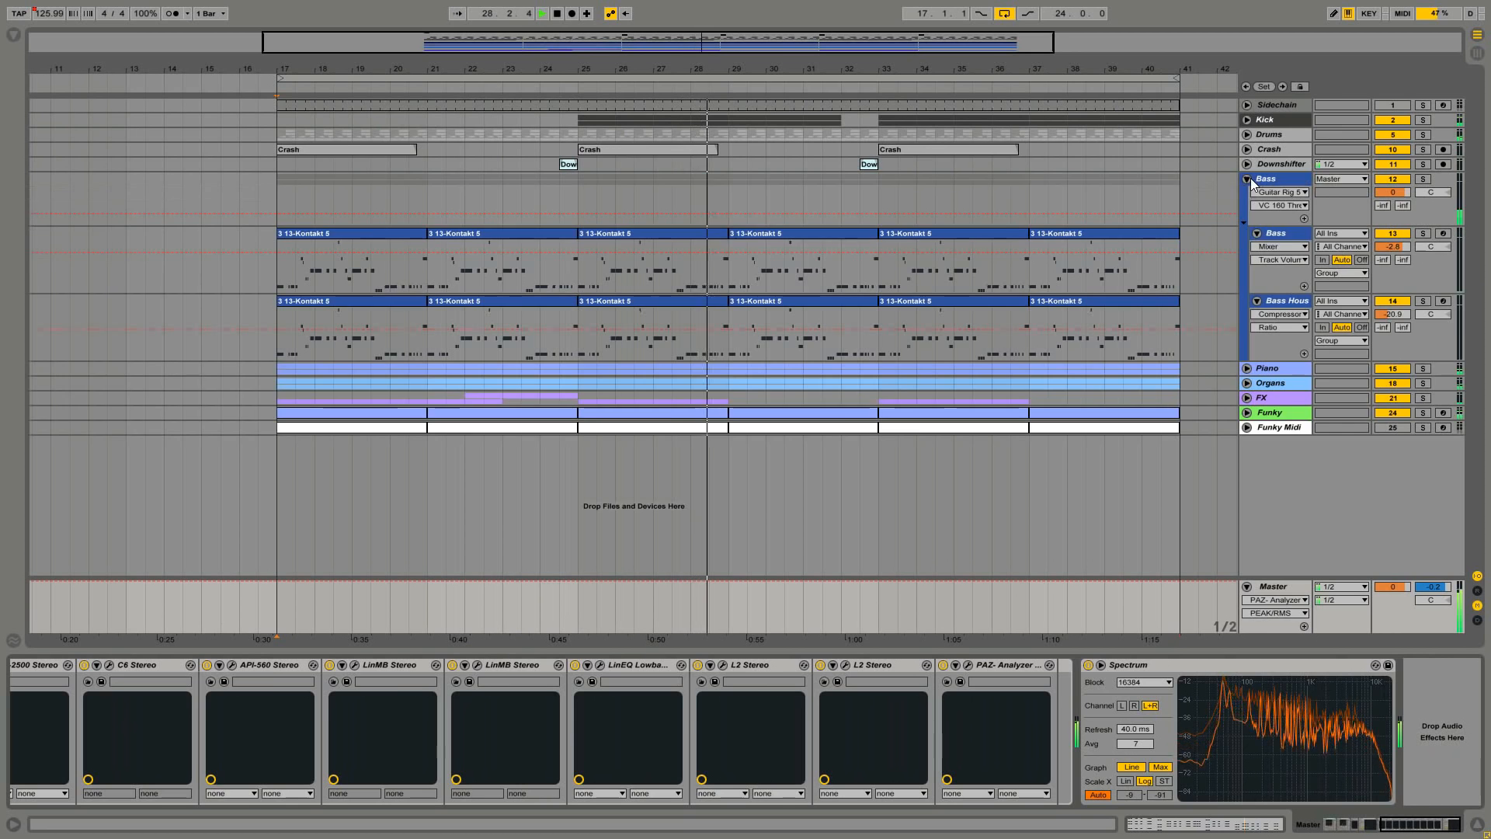
pyautogui.click(1284, 231)
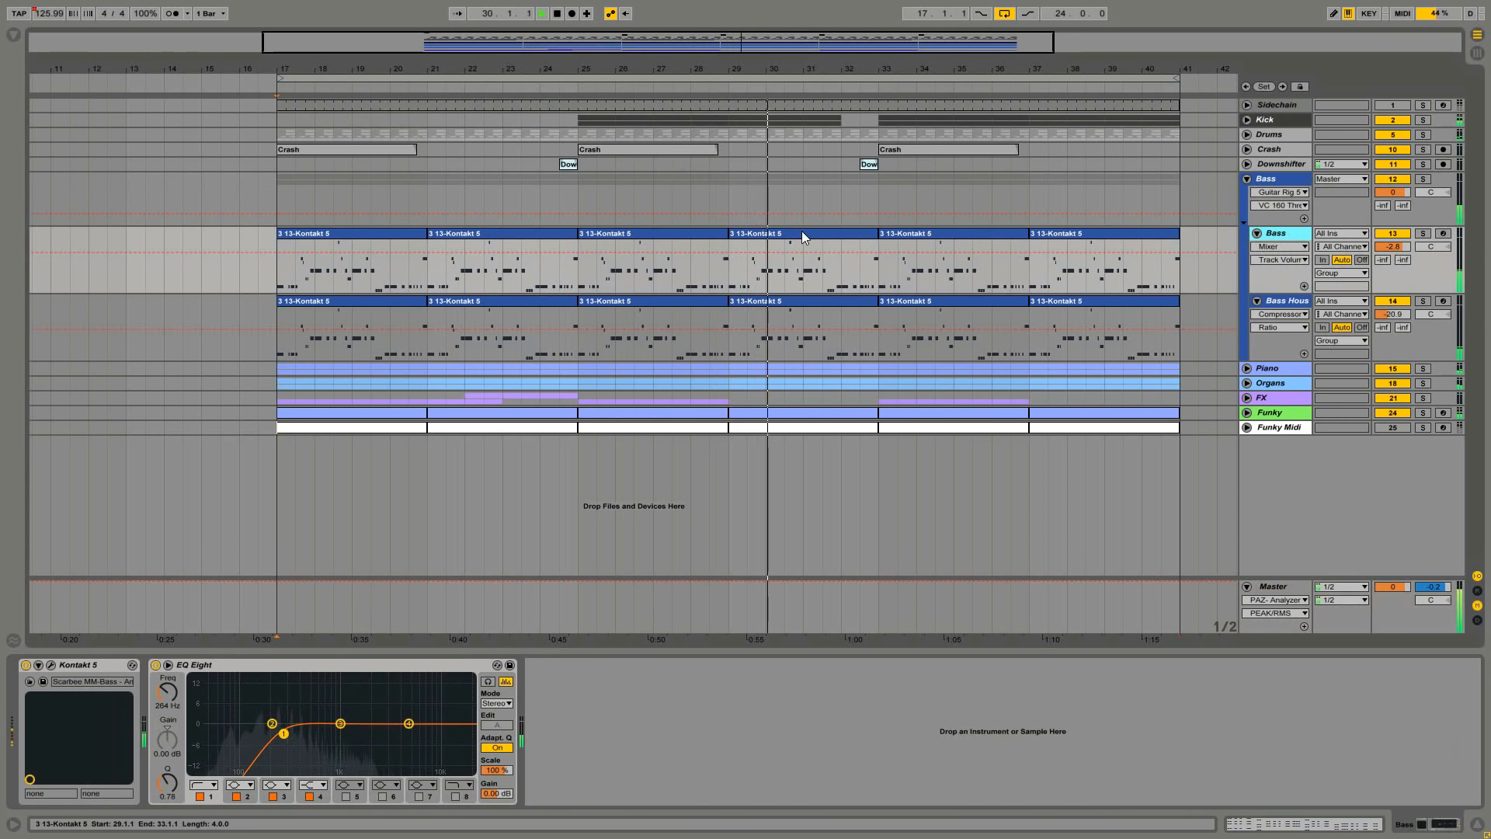
pyautogui.doubleClick(802, 231)
pyautogui.scroll(-2, 982, 339)
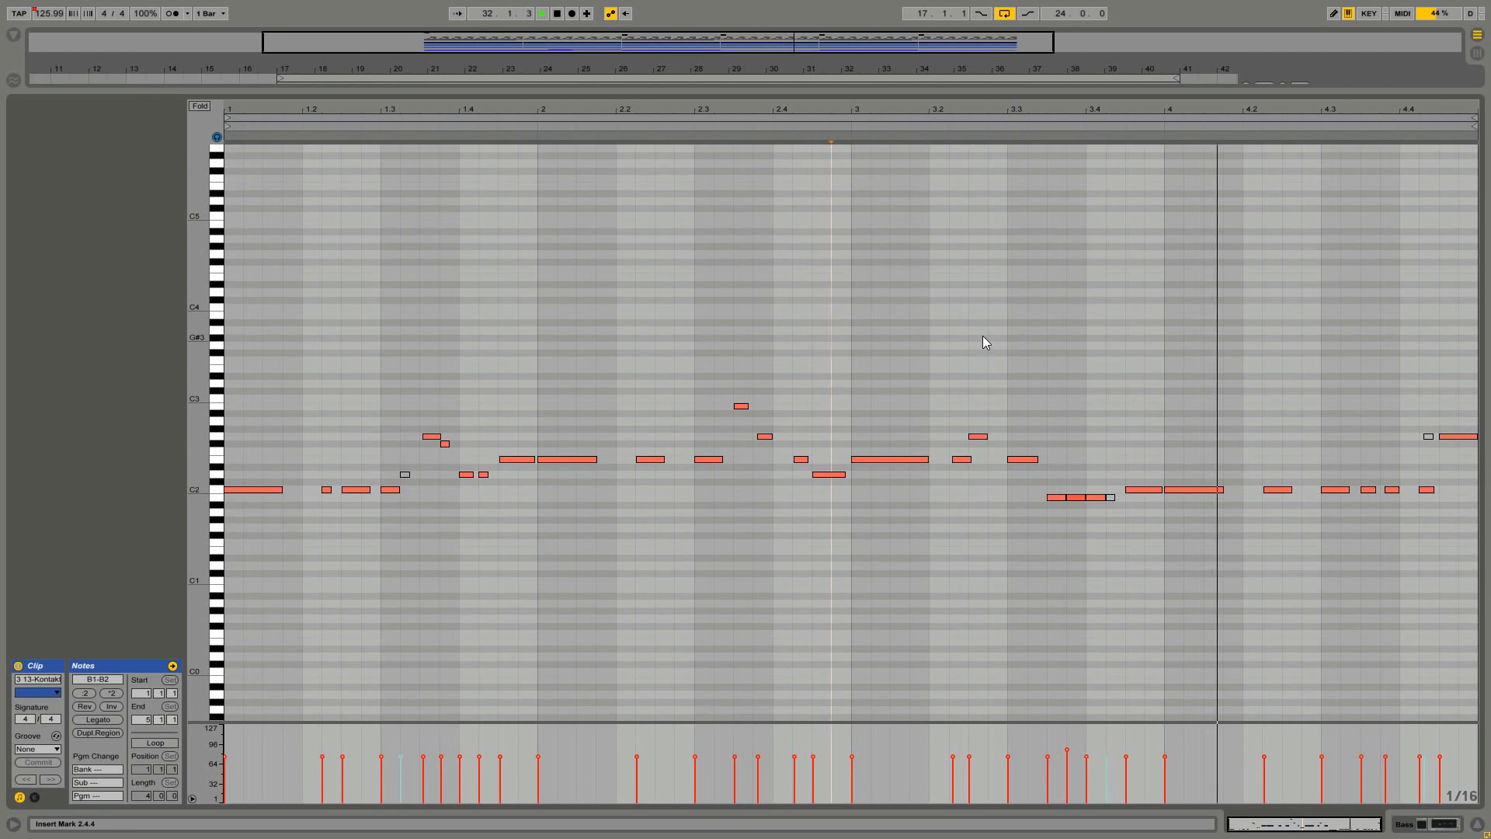
pyautogui.press('Tab')
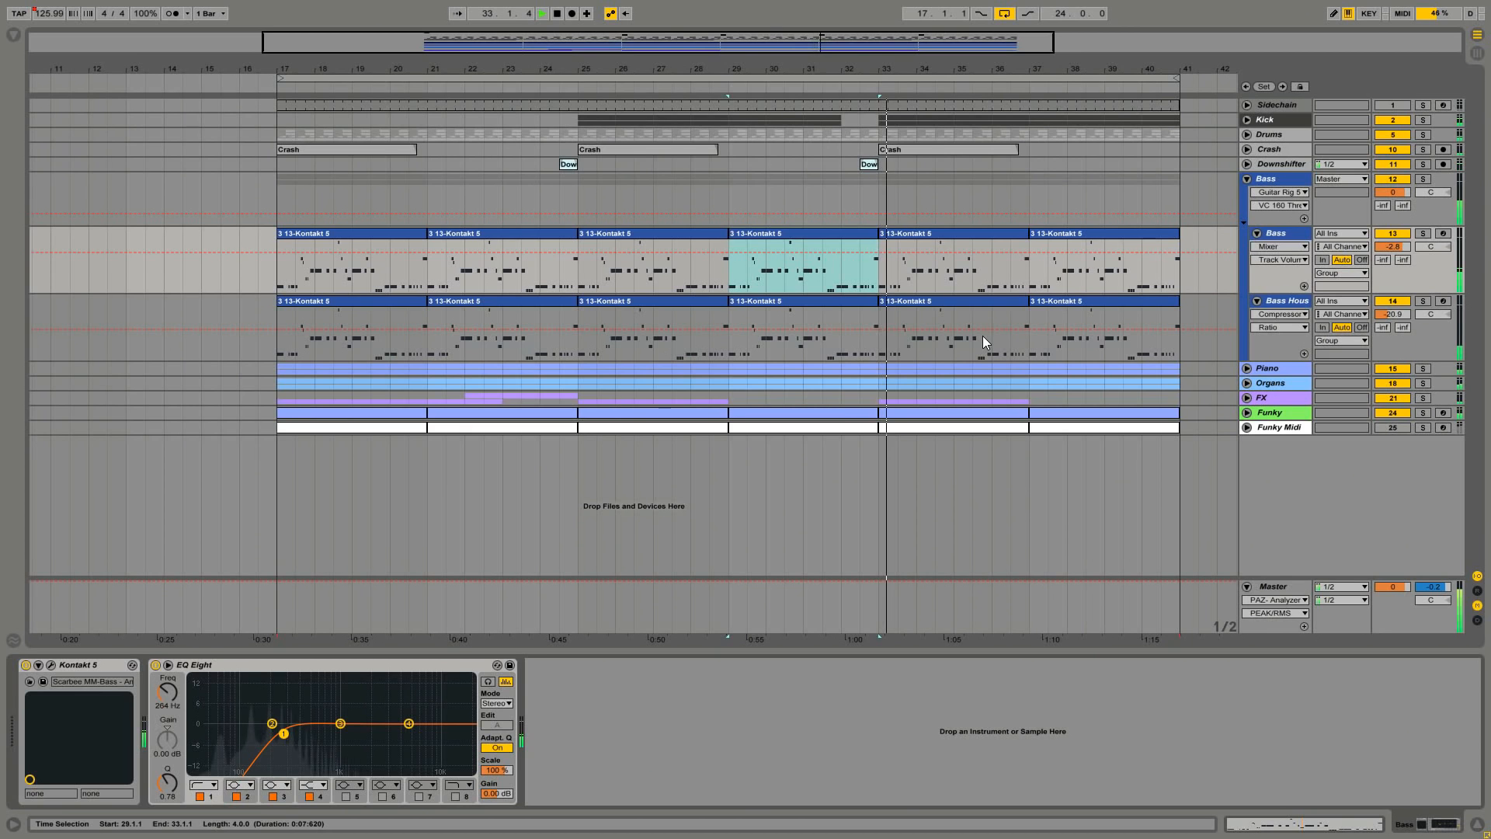
pyautogui.click(1247, 179)
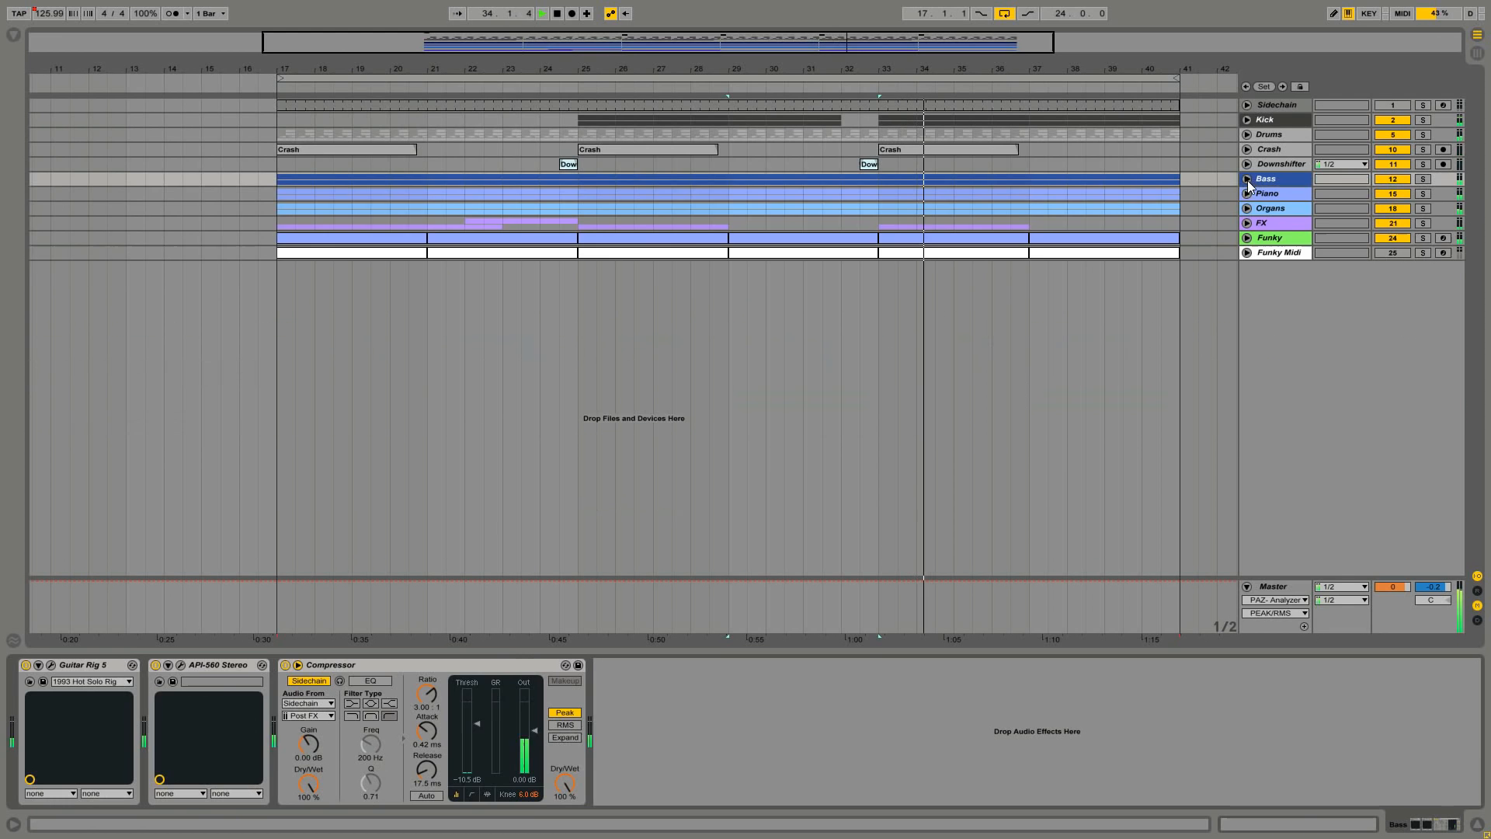
# Examine the MIDI notes of the bar 37 clip on the first track in the Piano group.
pyautogui.click(1248, 194)
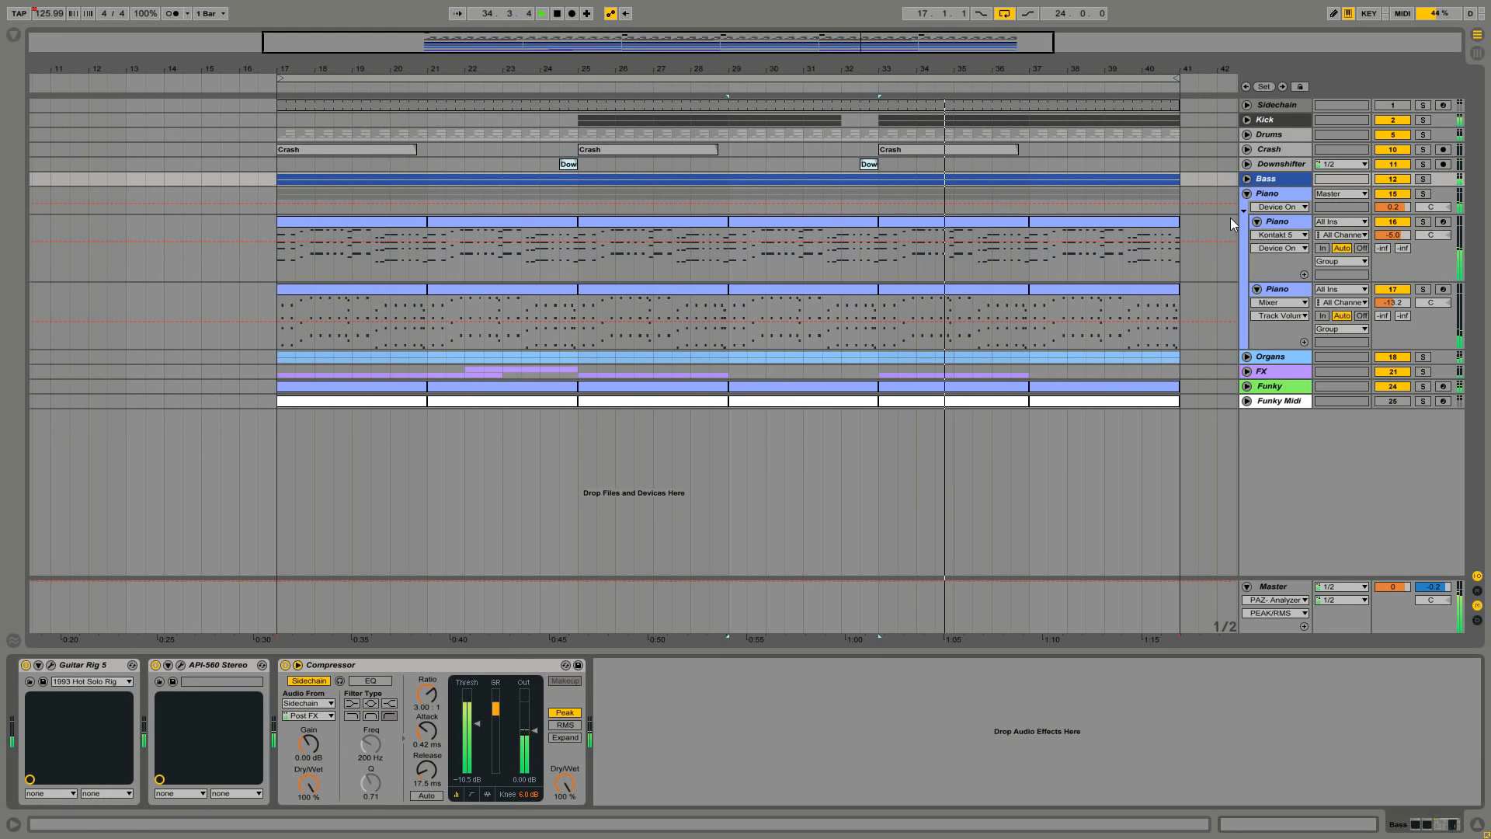
pyautogui.doubleClick(1045, 221)
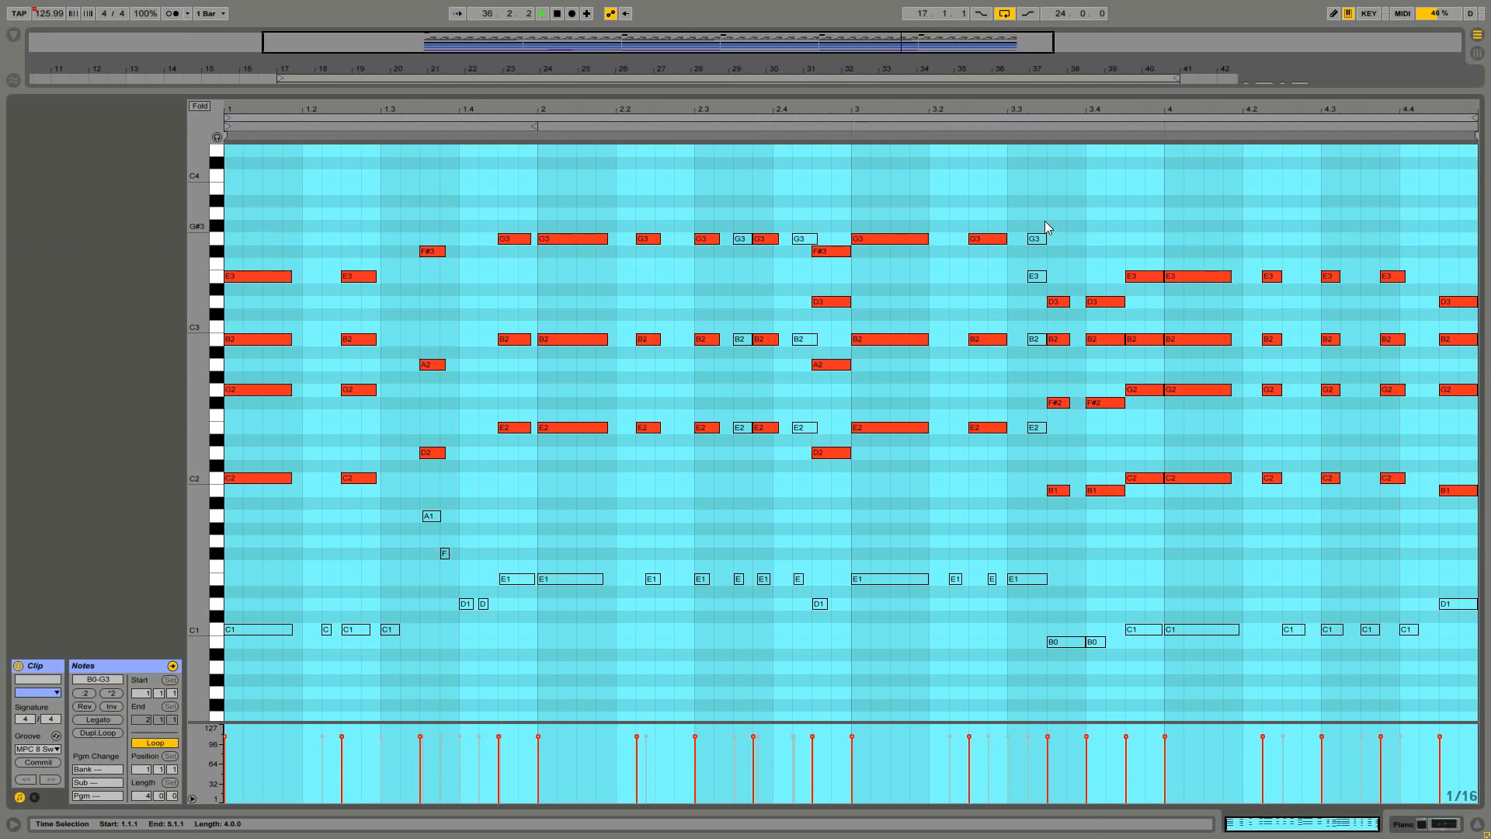
pyautogui.click(1114, 225)
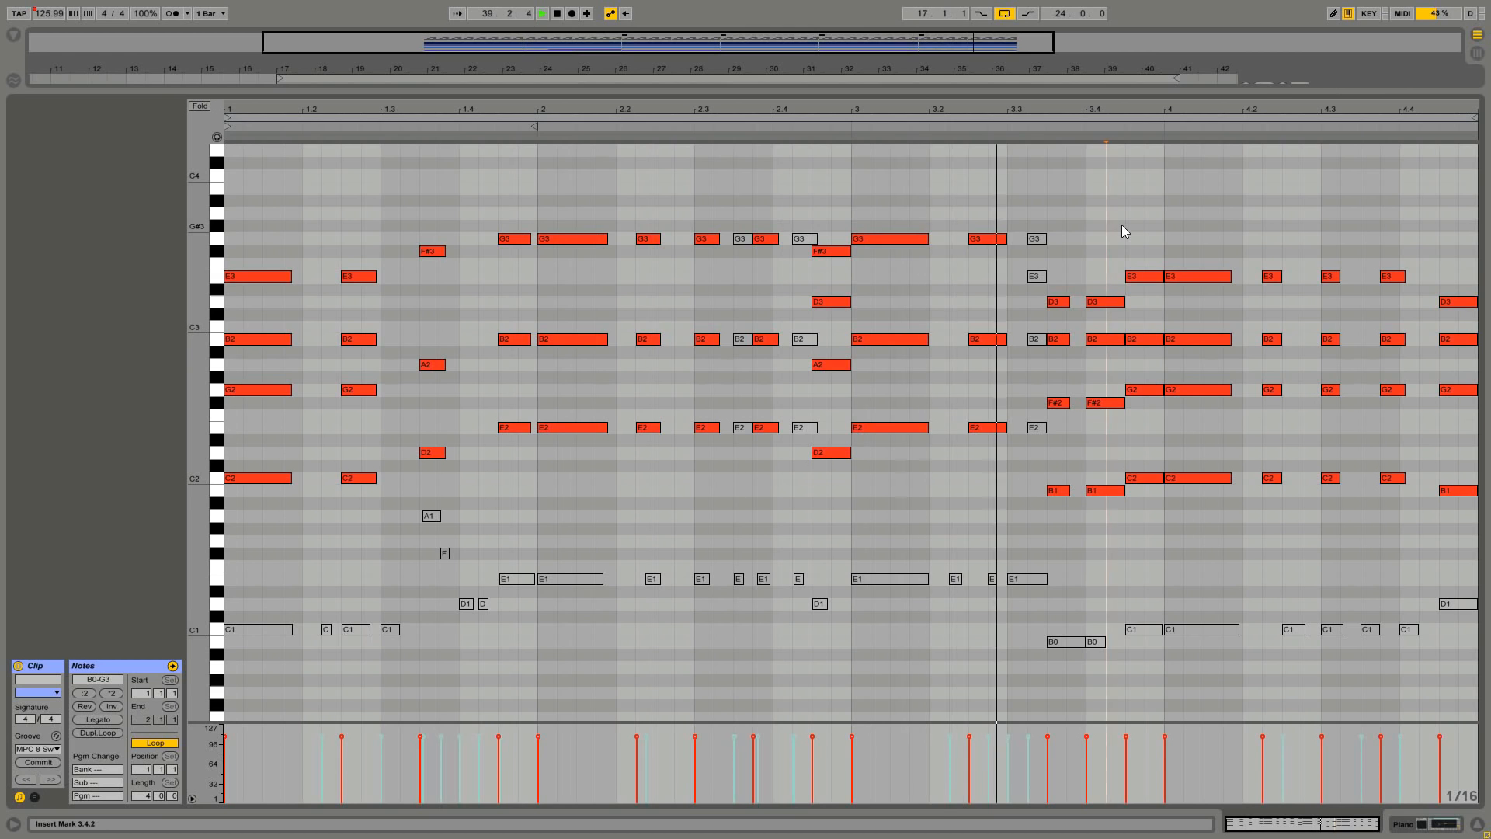
pyautogui.hotkey('shift', 'Tab')
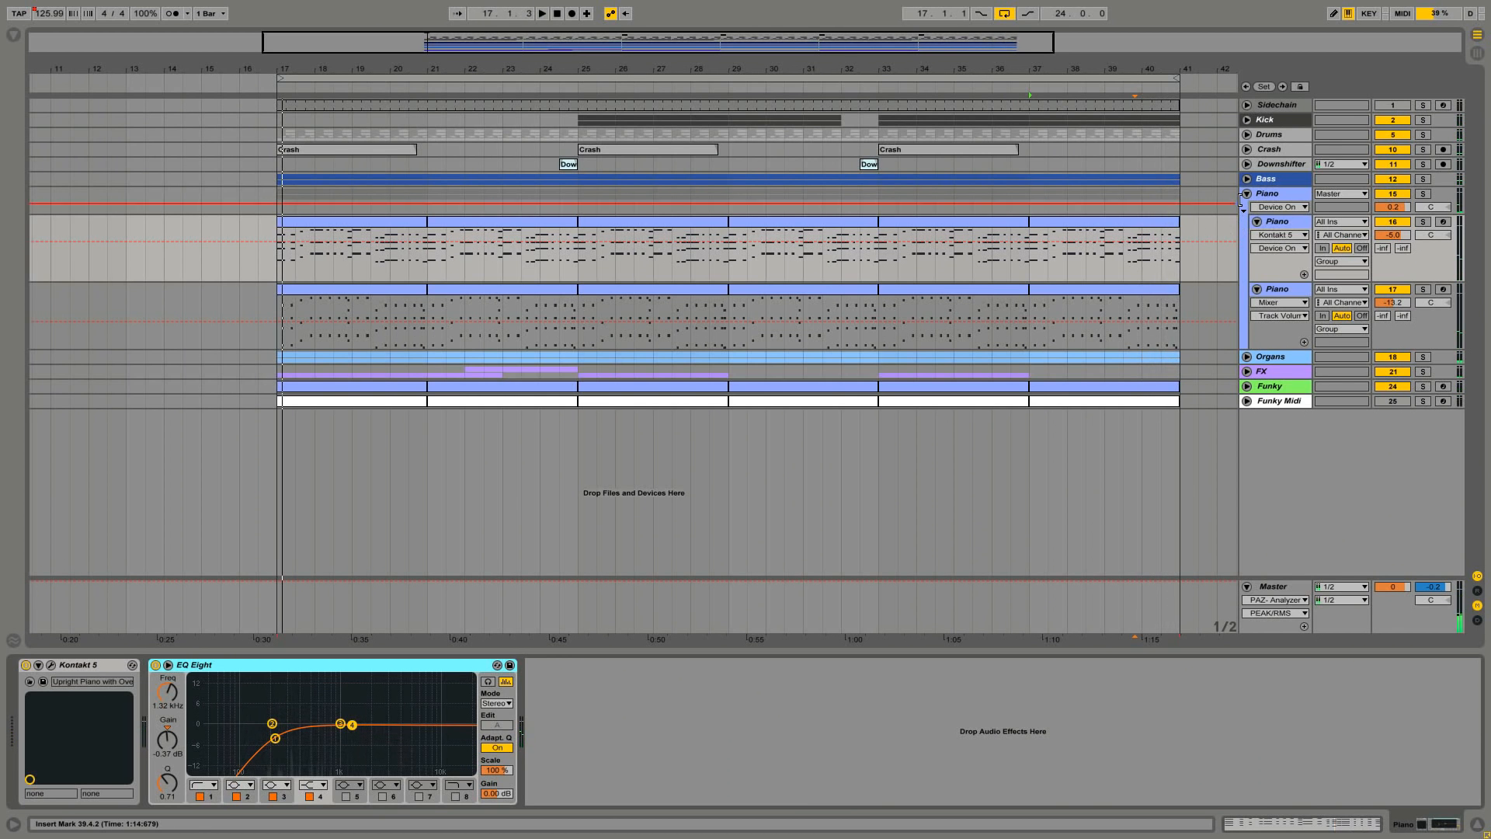
pyautogui.click(1244, 194)
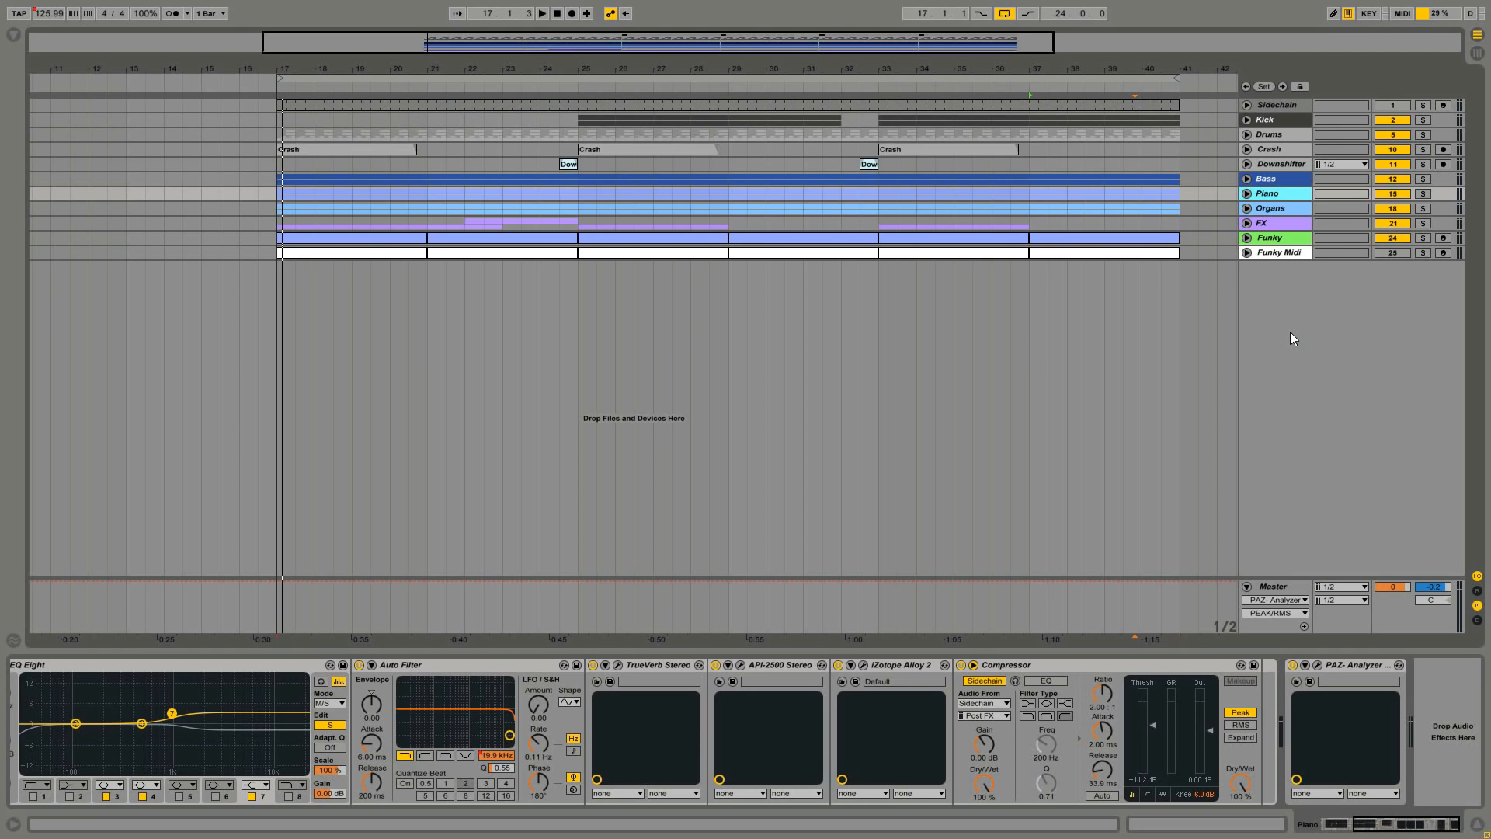
# Compare the MIDI notes of the bar 29 clips on the two tracks inside the Piano group.
pyautogui.click(1248, 194)
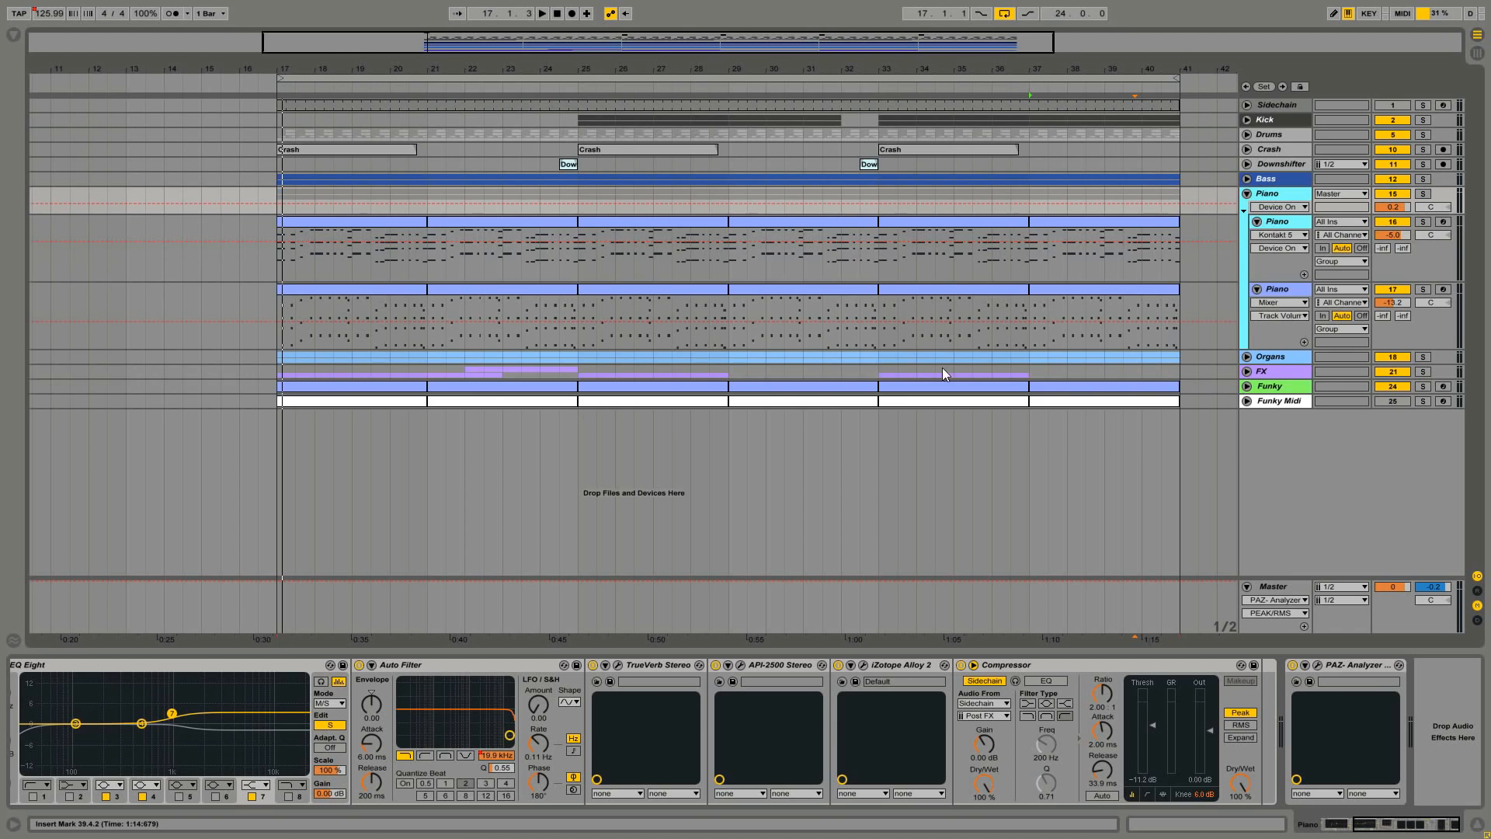
pyautogui.doubleClick(786, 220)
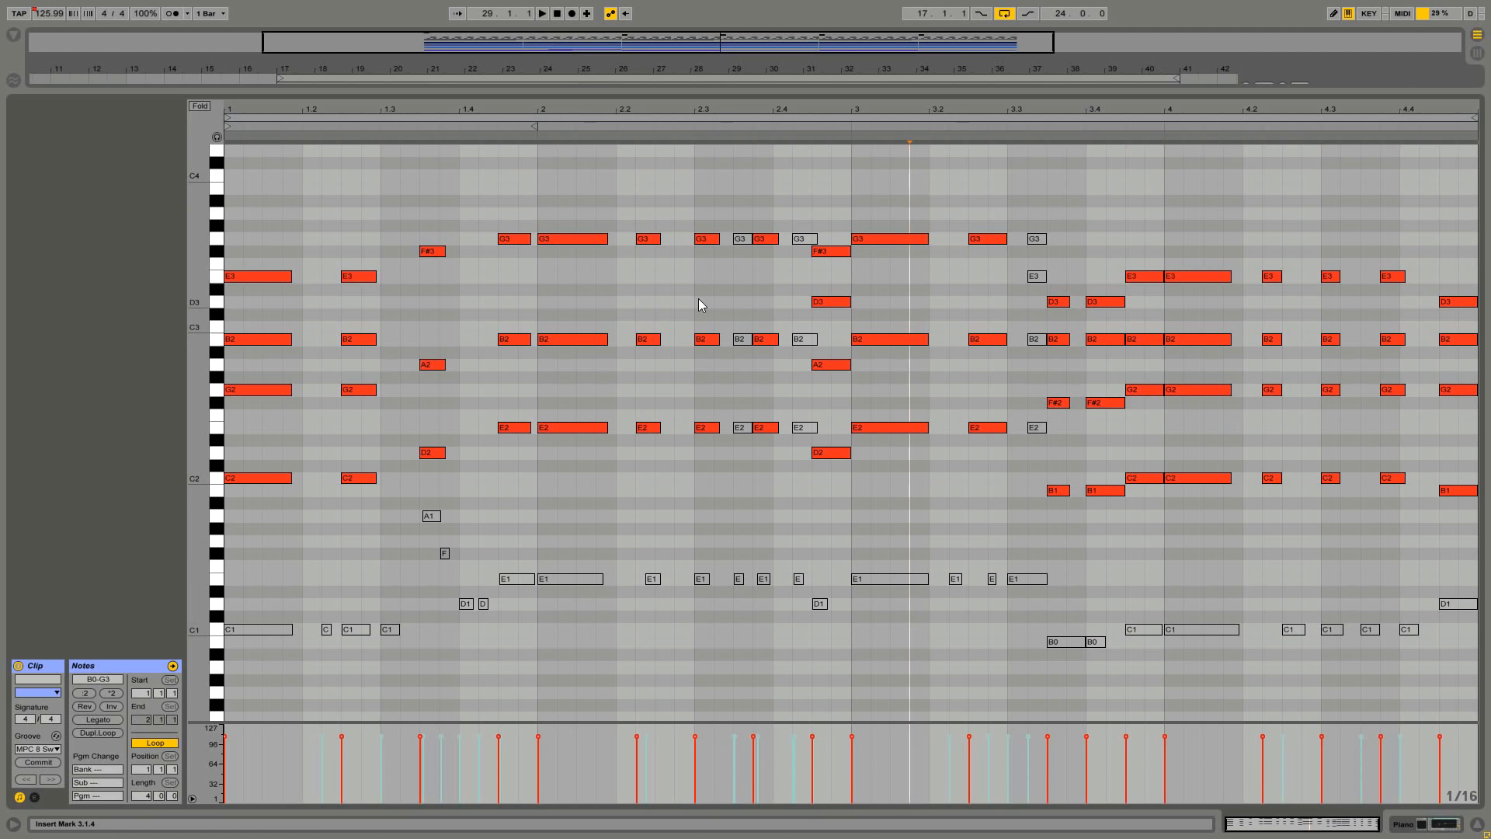
pyautogui.hotkey('shift', 'Tab')
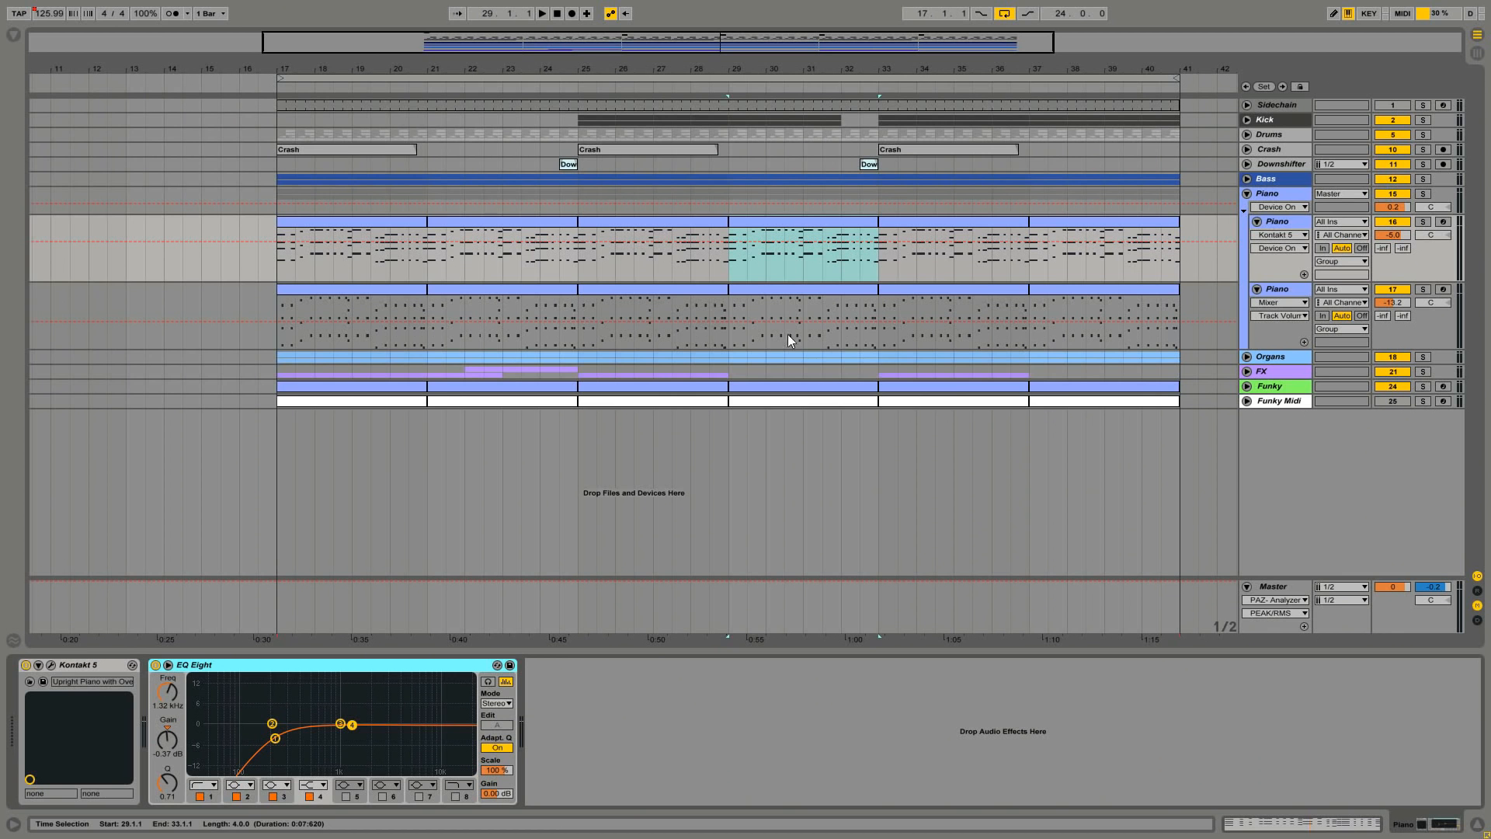
pyautogui.click(1290, 296)
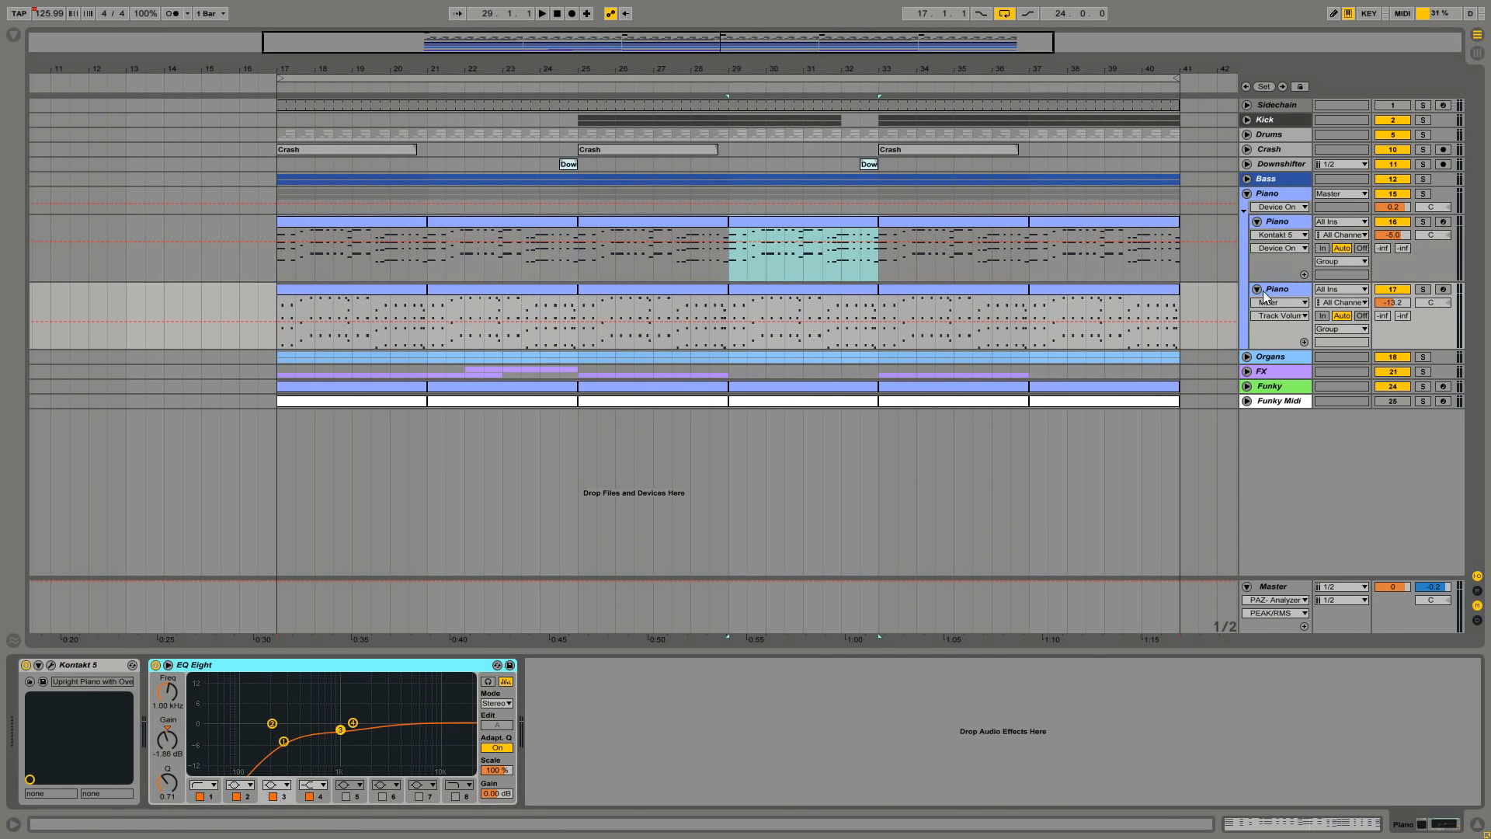
pyautogui.doubleClick(818, 287)
pyautogui.click(753, 556)
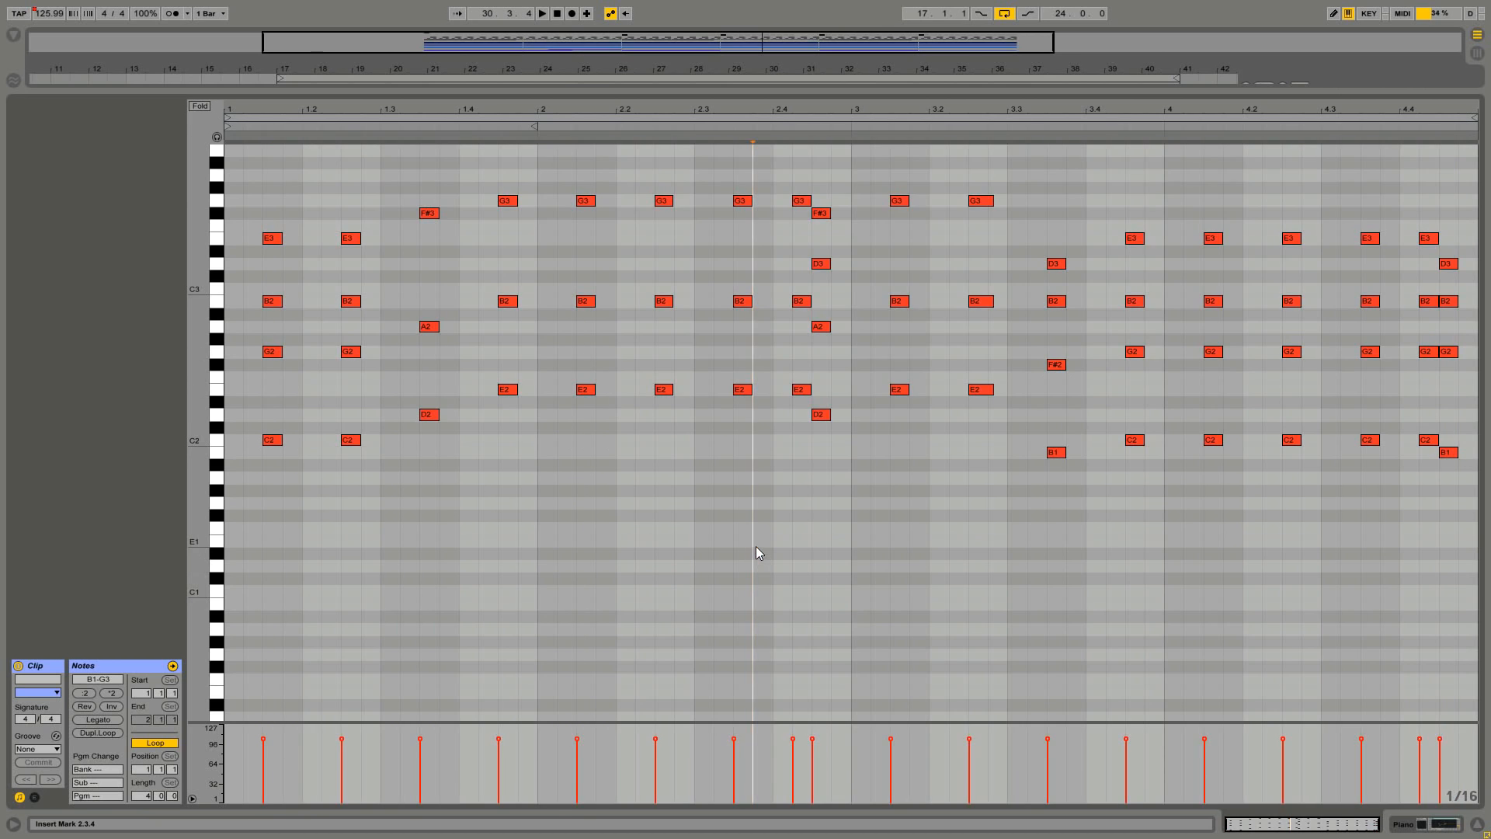
pyautogui.hotkey('shift', 'Tab')
# Solo the Piano group and play it from bar 25.
pyautogui.click(1423, 193)
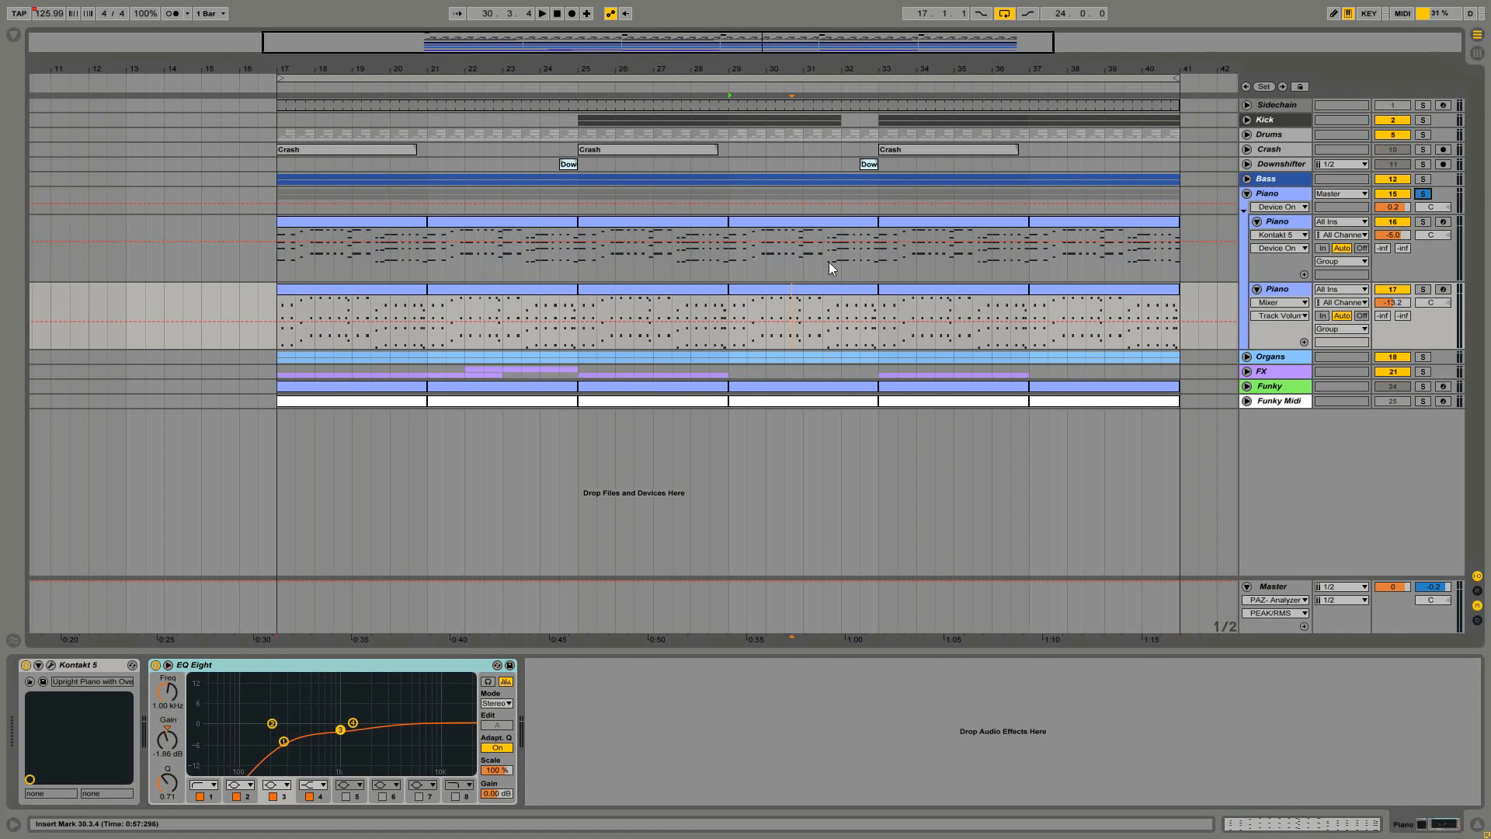
pyautogui.click(580, 310)
pyautogui.press('space')
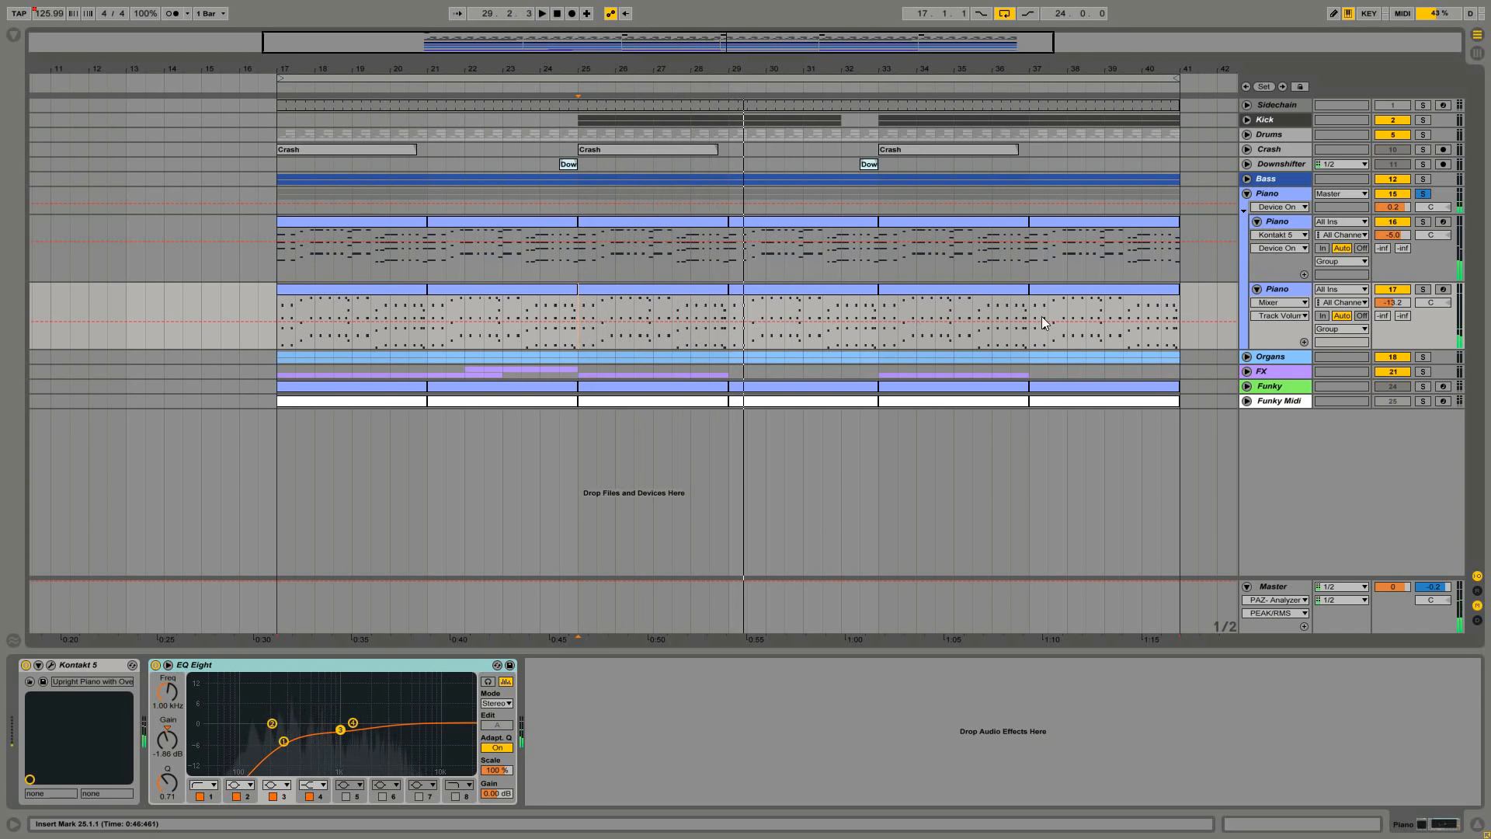
# Inspect the Kontakt 5 instrument settings on the second and first Piano tracks, closing each plug-in window.
pyautogui.click(1283, 292)
pyautogui.click(50, 665)
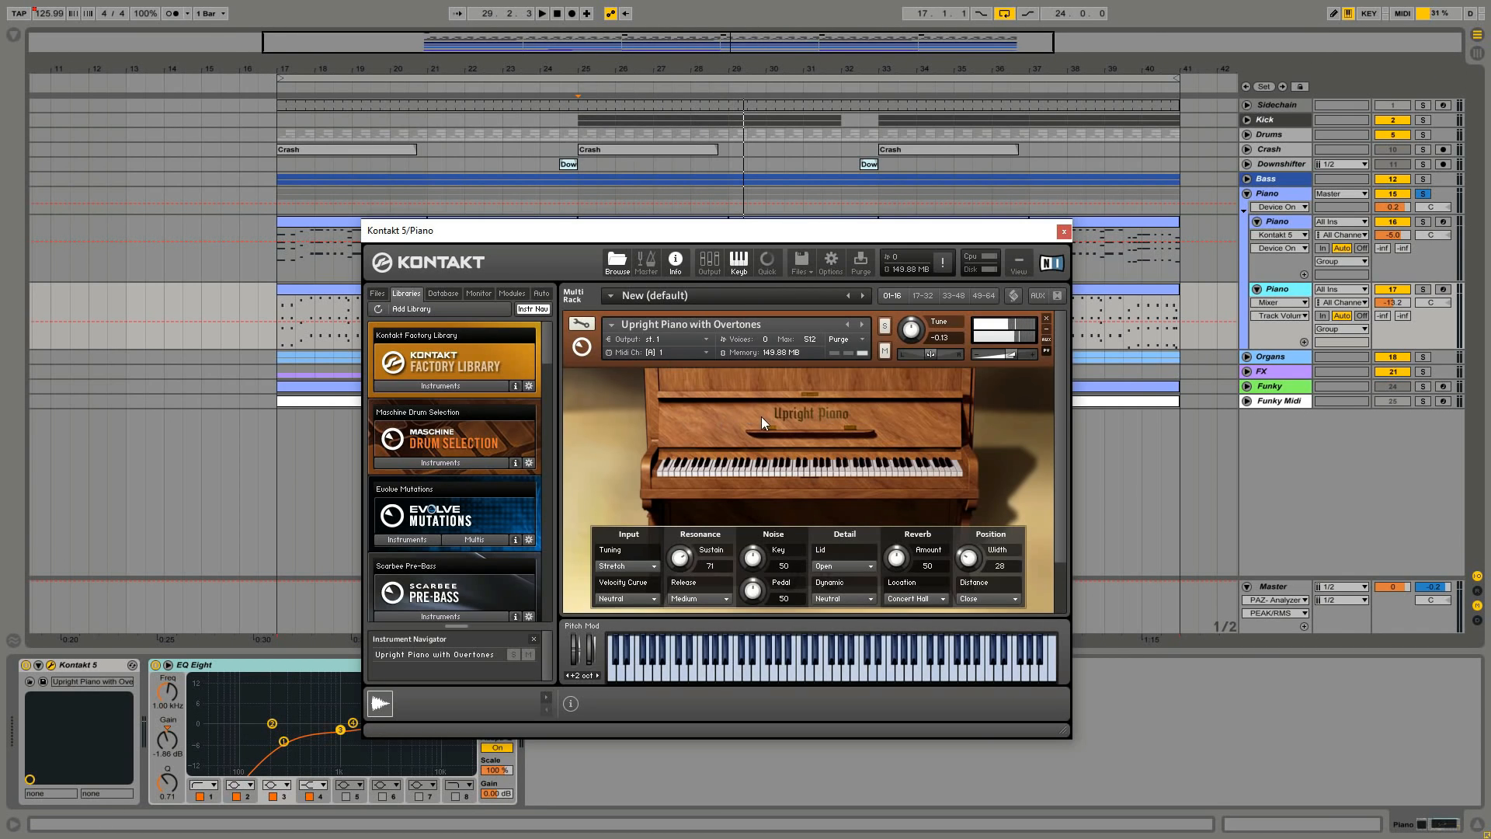
pyautogui.click(1065, 231)
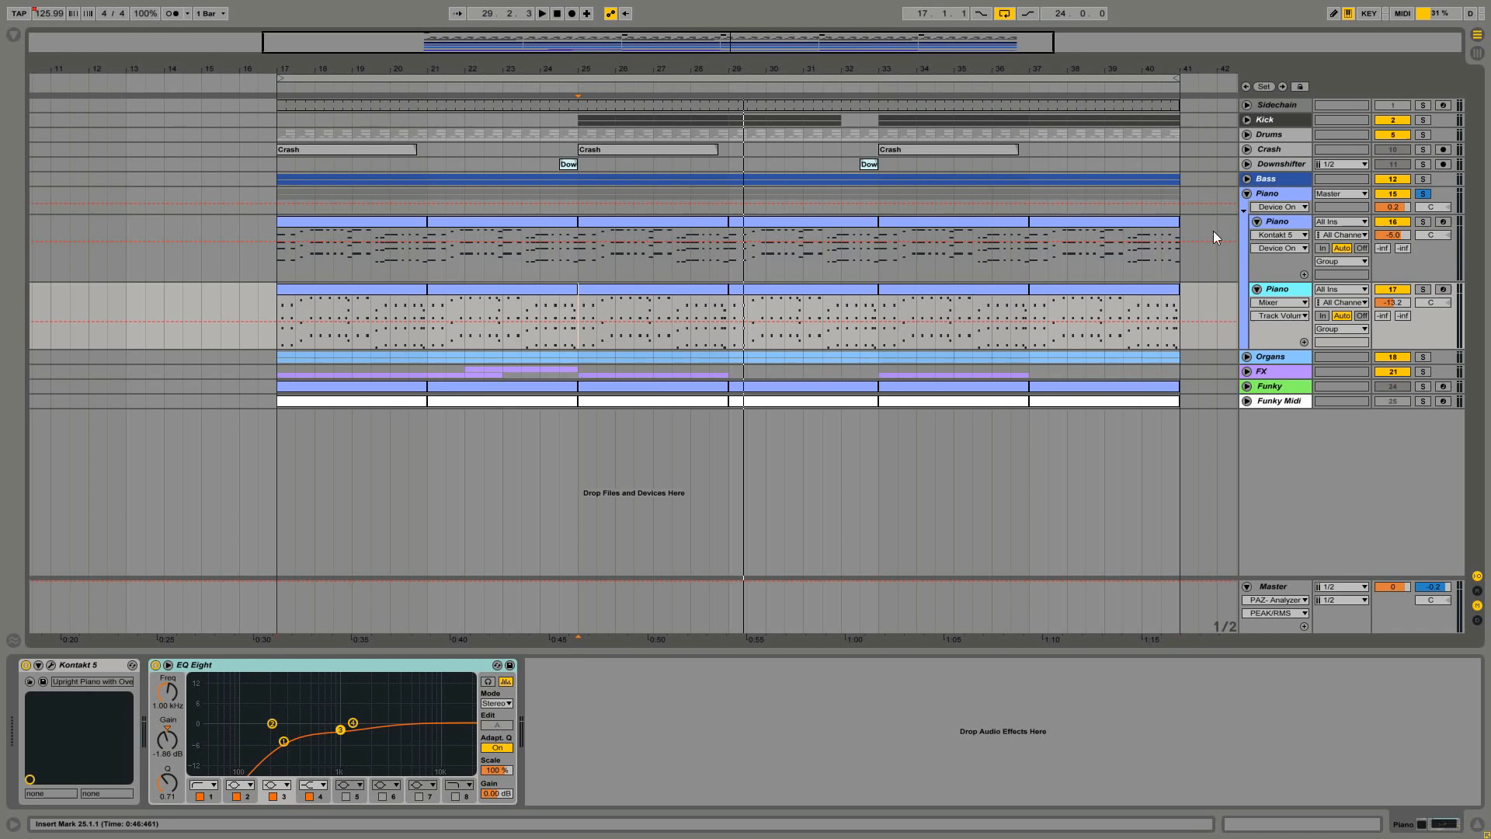
pyautogui.click(1283, 225)
pyautogui.click(51, 666)
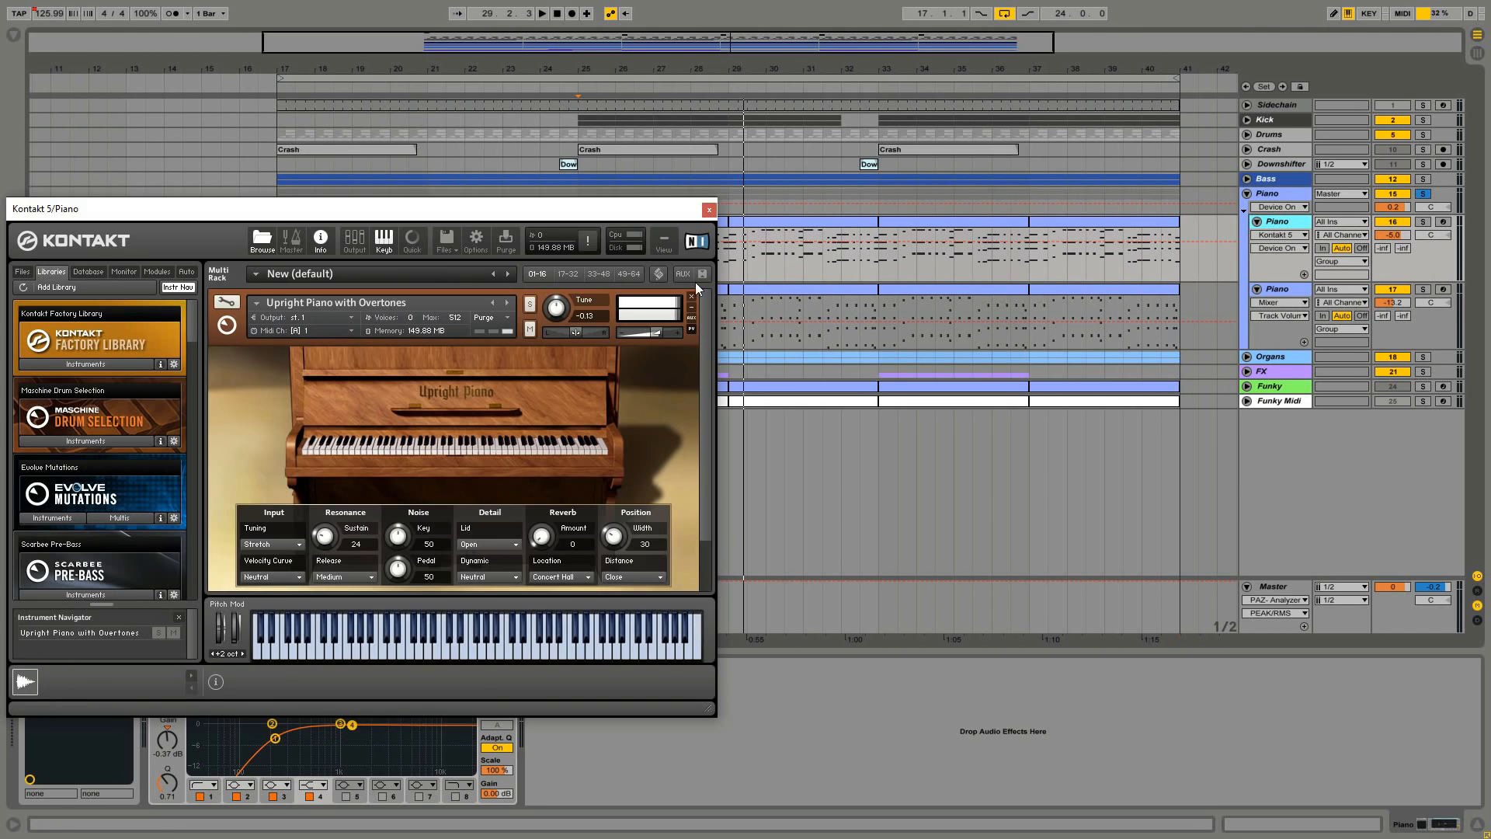
pyautogui.click(709, 212)
# Inspect the TrueVerb and API-2500 settings in the Piano group's effects chain.
pyautogui.click(1268, 196)
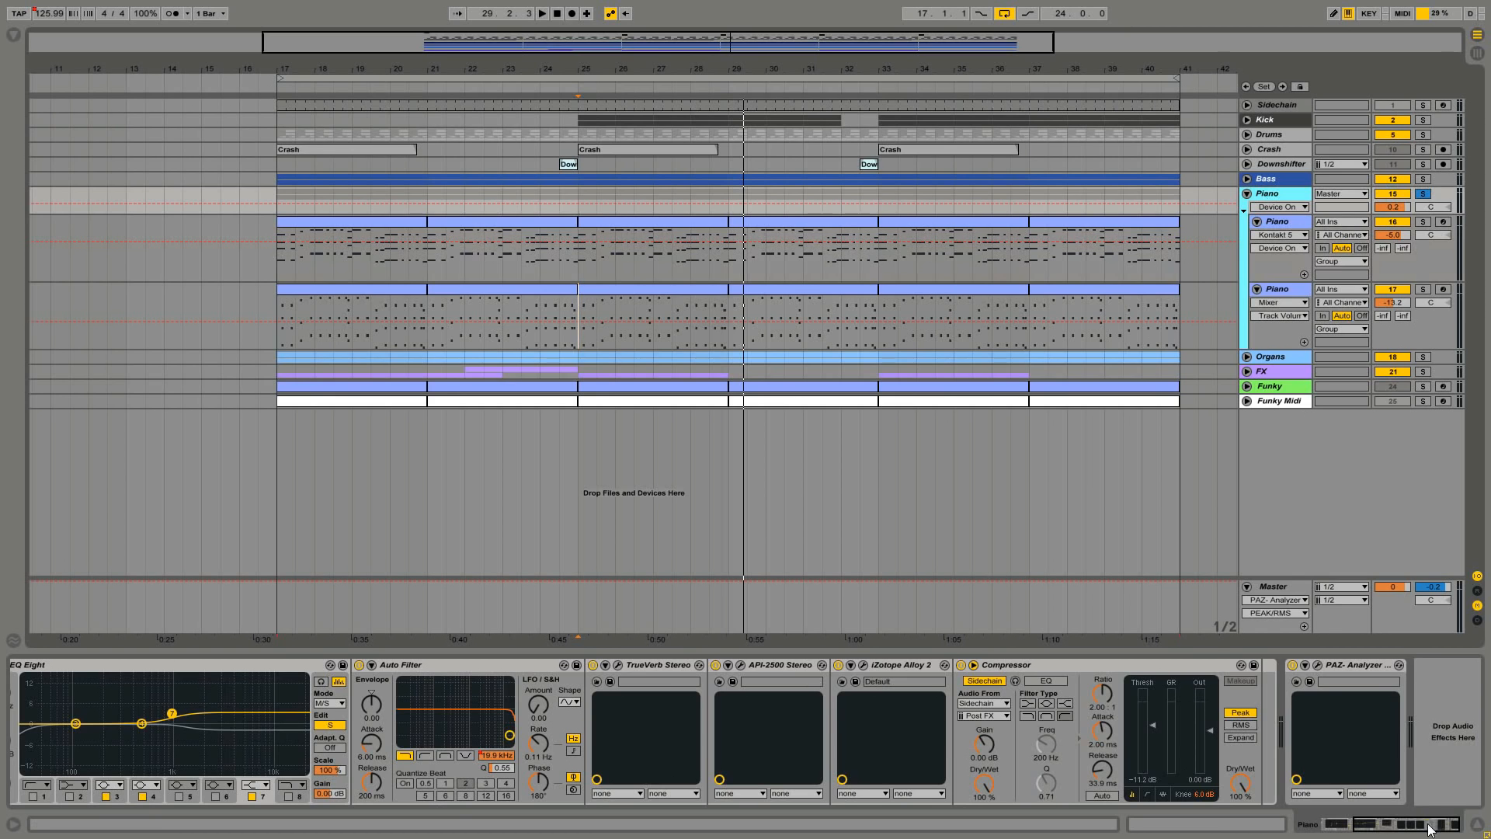
pyautogui.moveTo(1431, 829); pyautogui.dragTo(1377, 831)
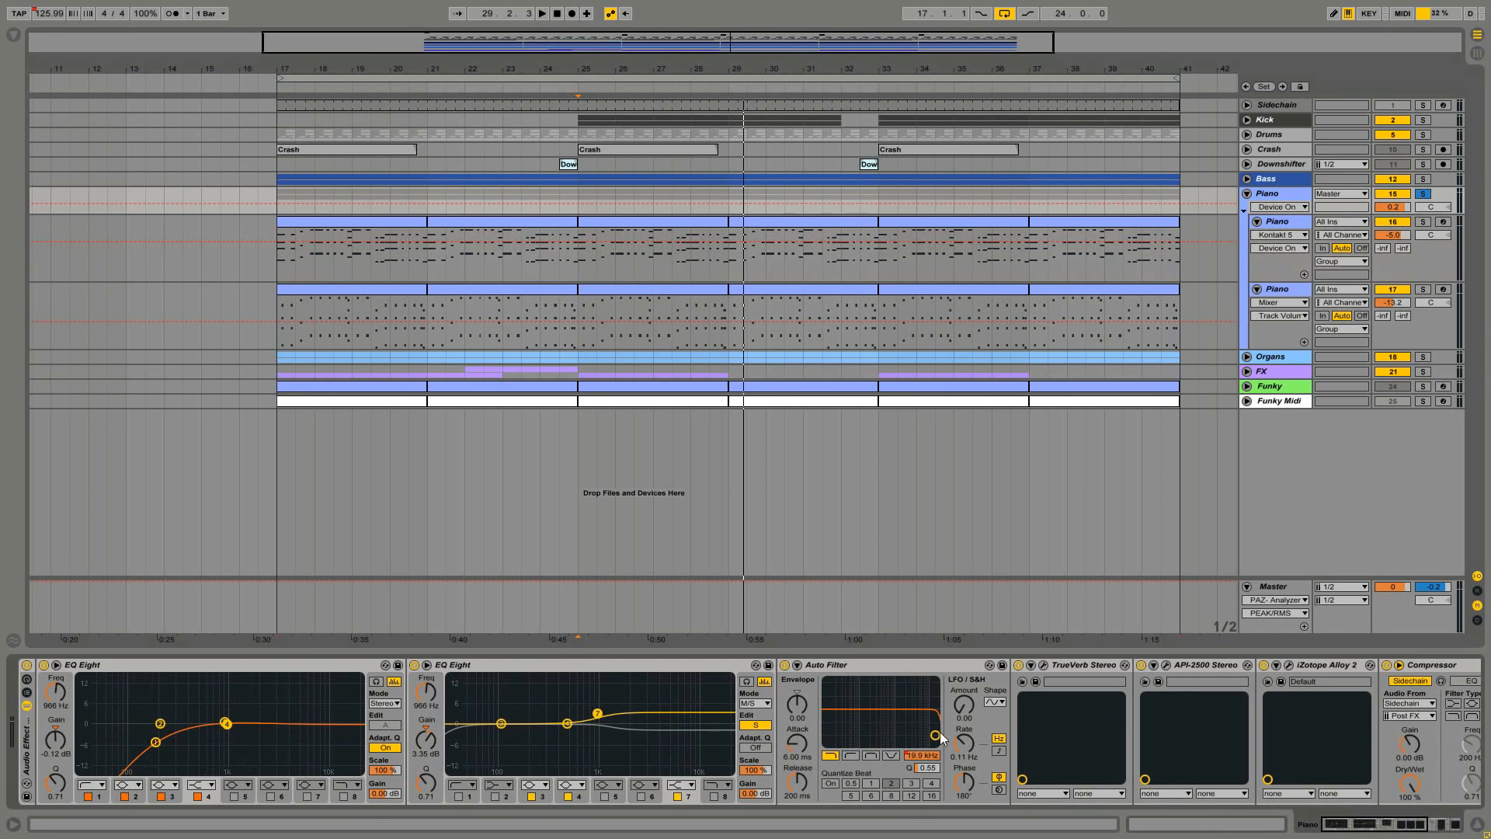
pyautogui.click(1043, 666)
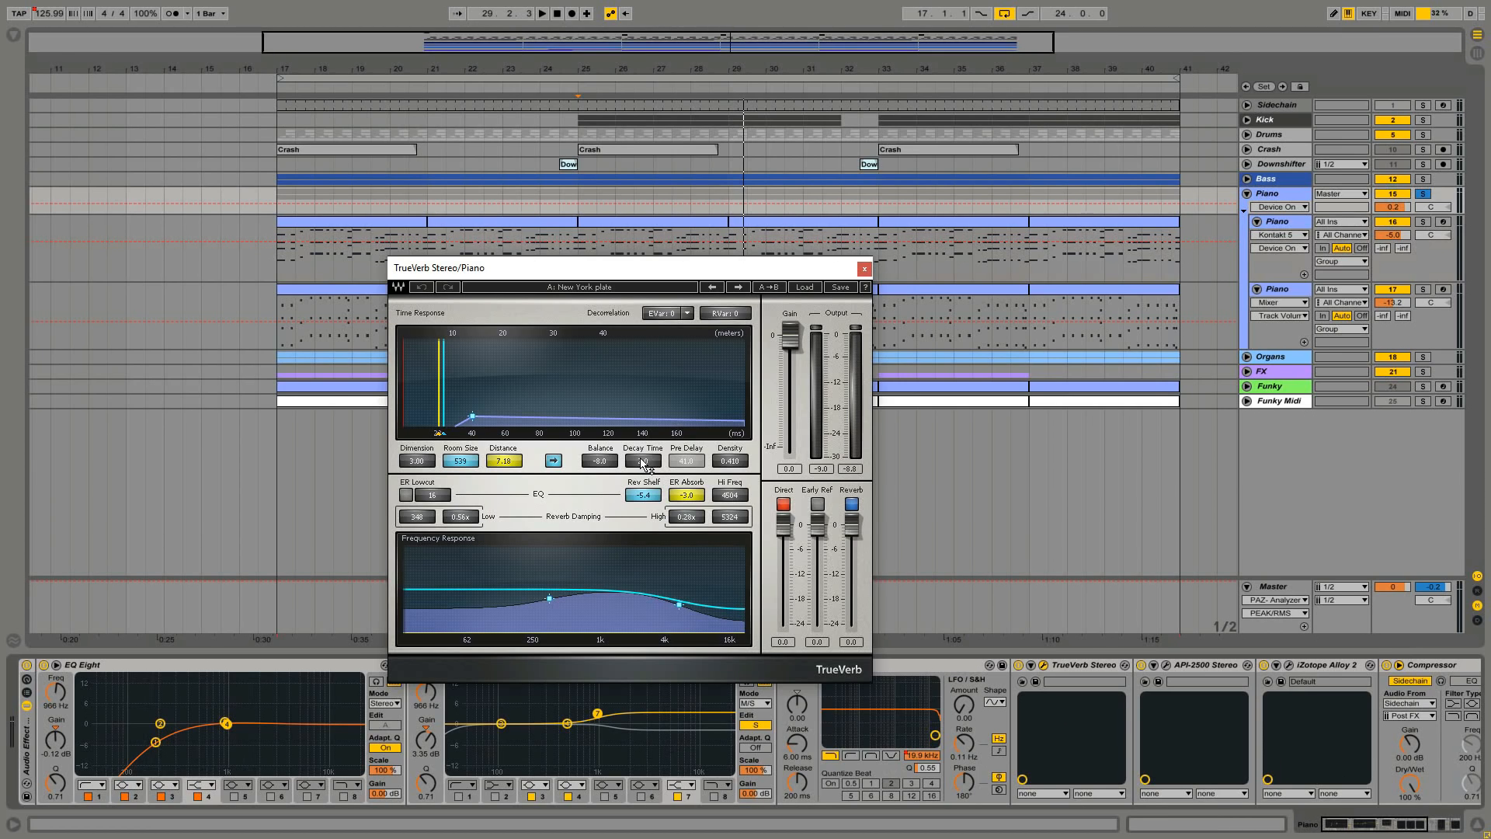
pyautogui.click(863, 271)
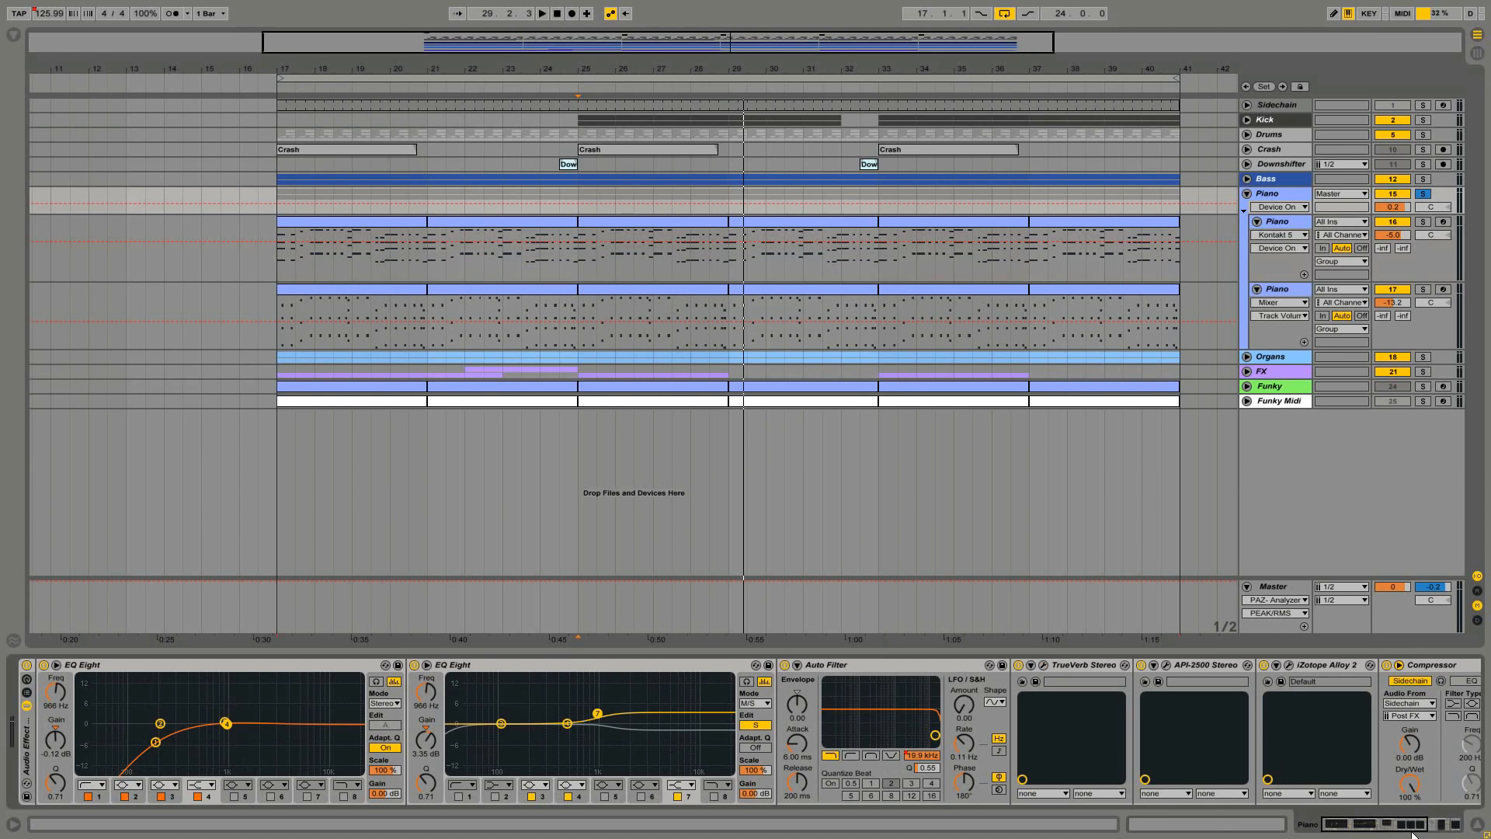
pyautogui.scroll(-3, 1177, 706)
pyautogui.click(1054, 665)
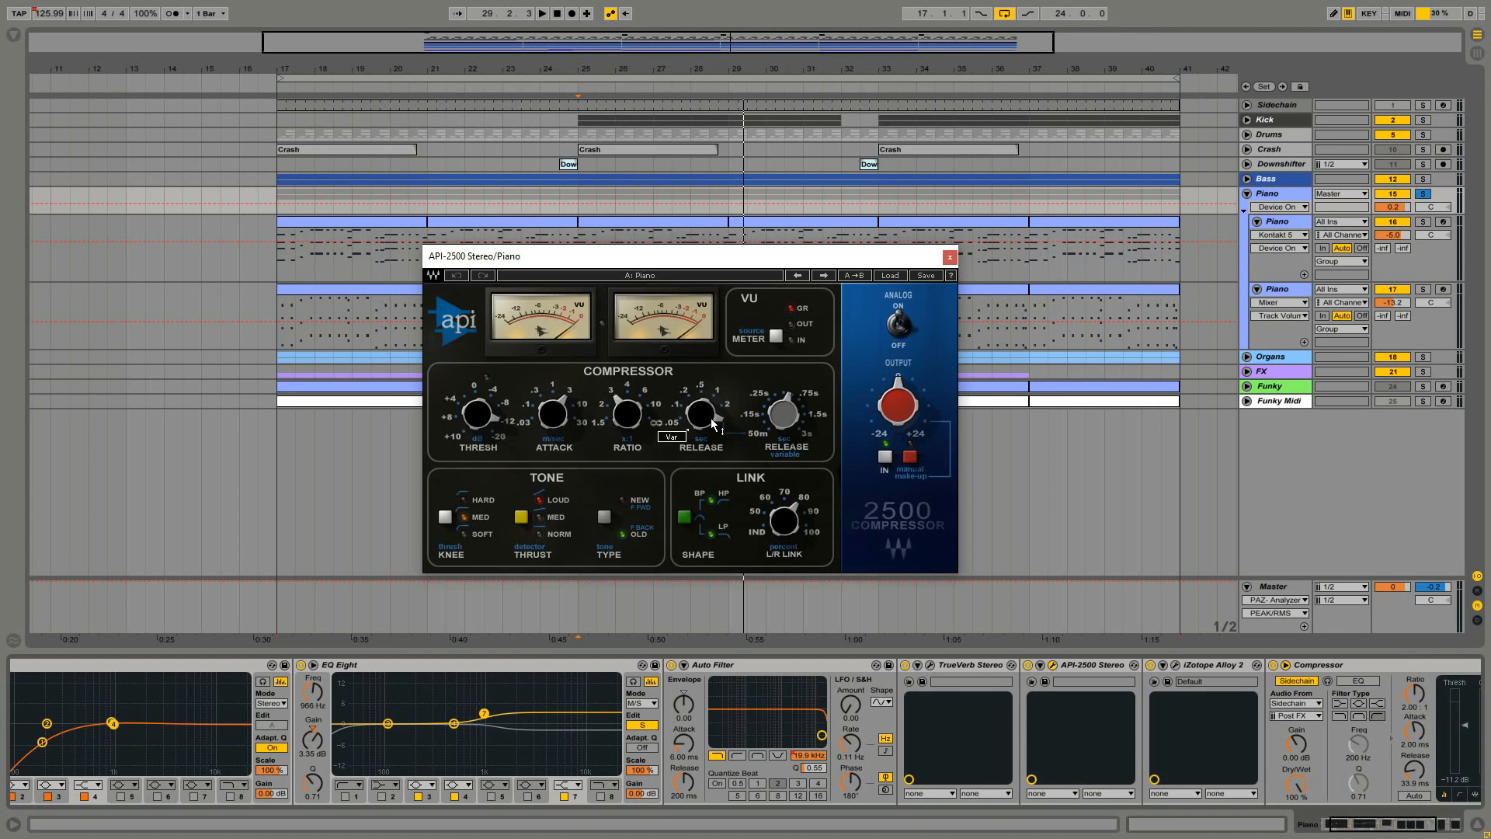
pyautogui.click(1054, 665)
# Inspect the Equalizer, Transient and Exciter modules of iZotope Alloy 2 on the Piano group.
pyautogui.click(1176, 665)
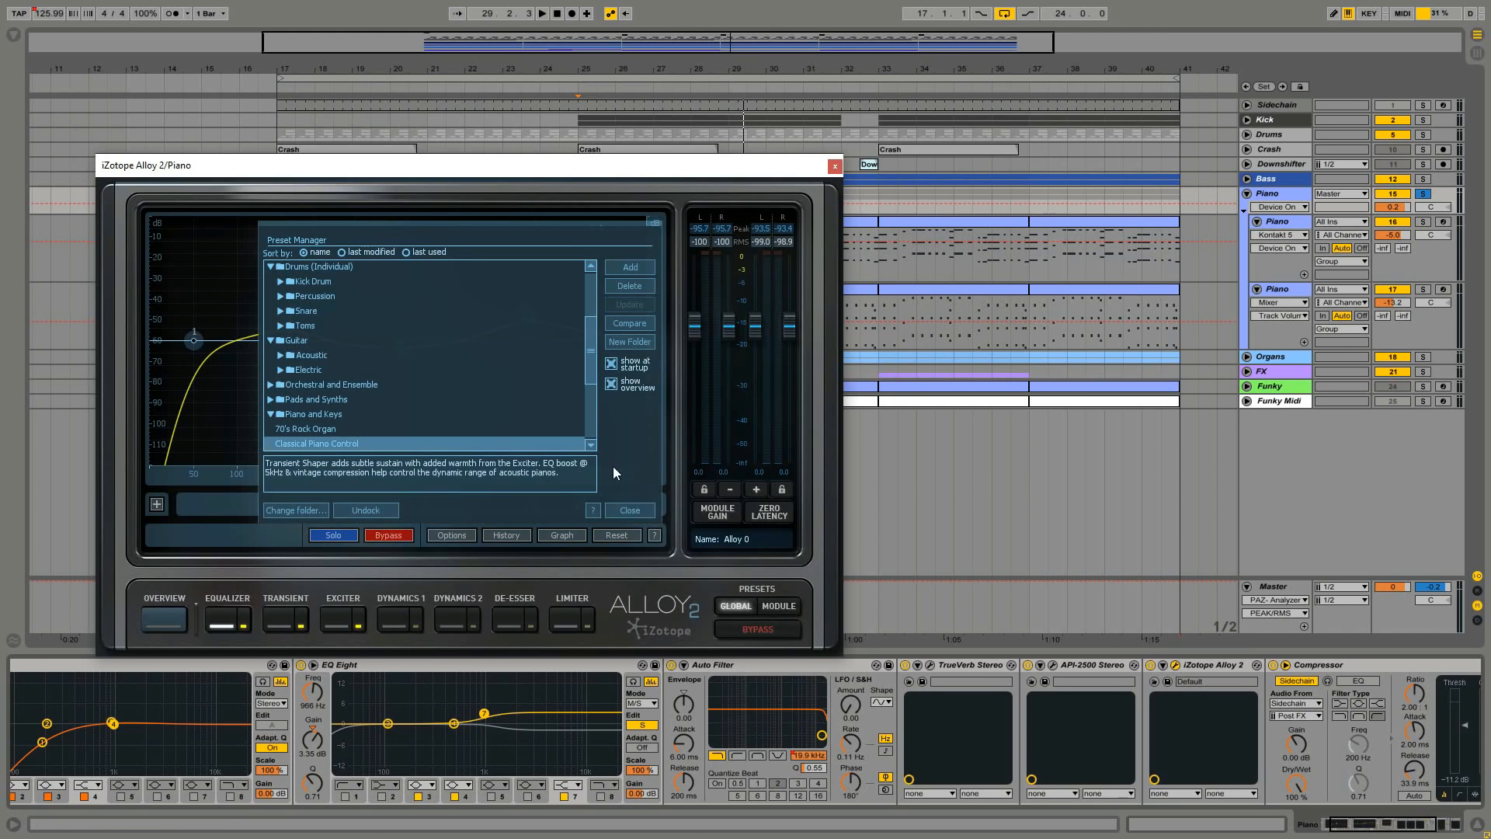
pyautogui.click(631, 510)
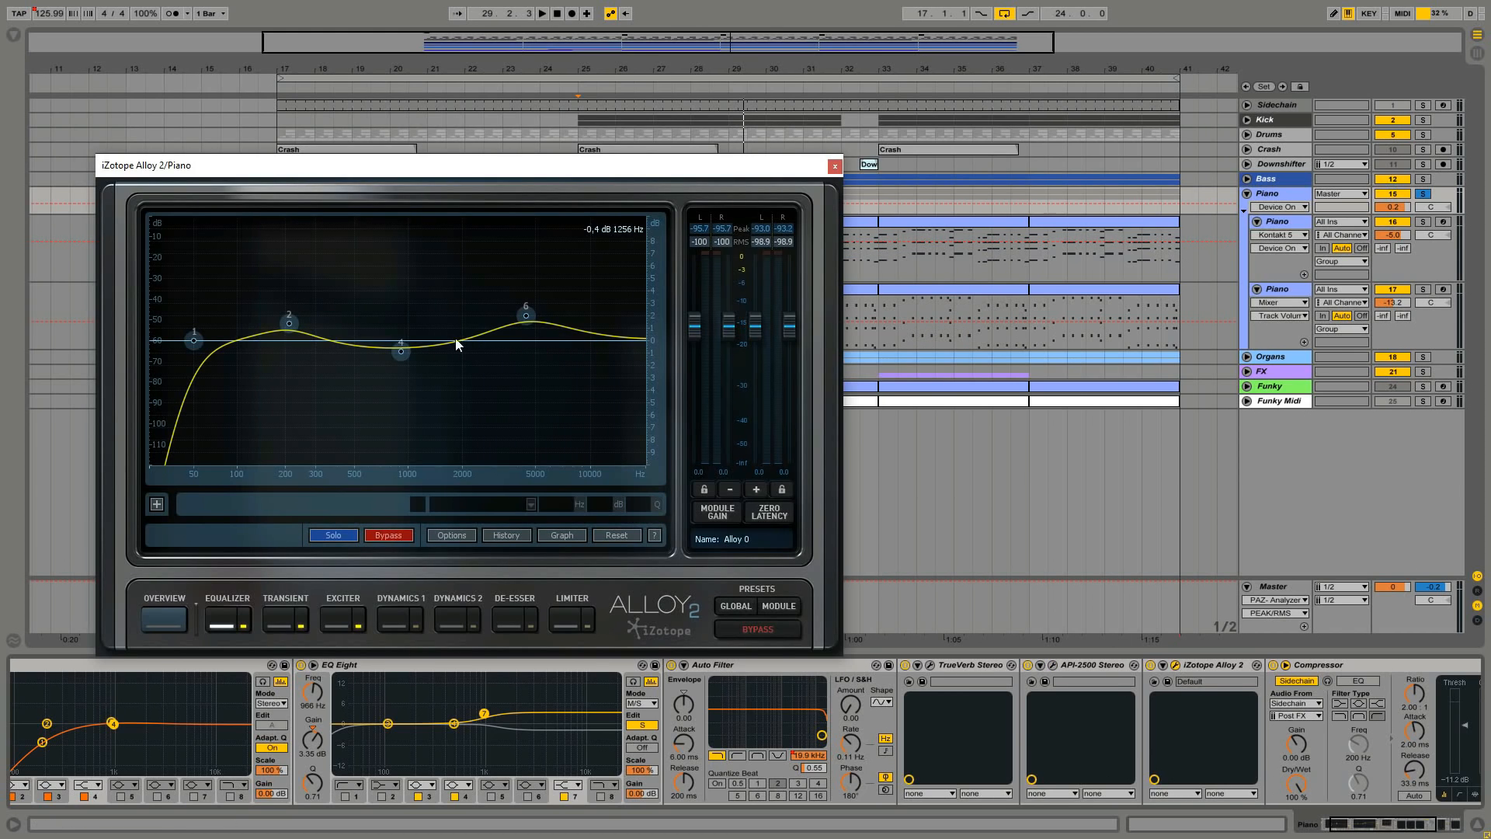
pyautogui.click(308, 602)
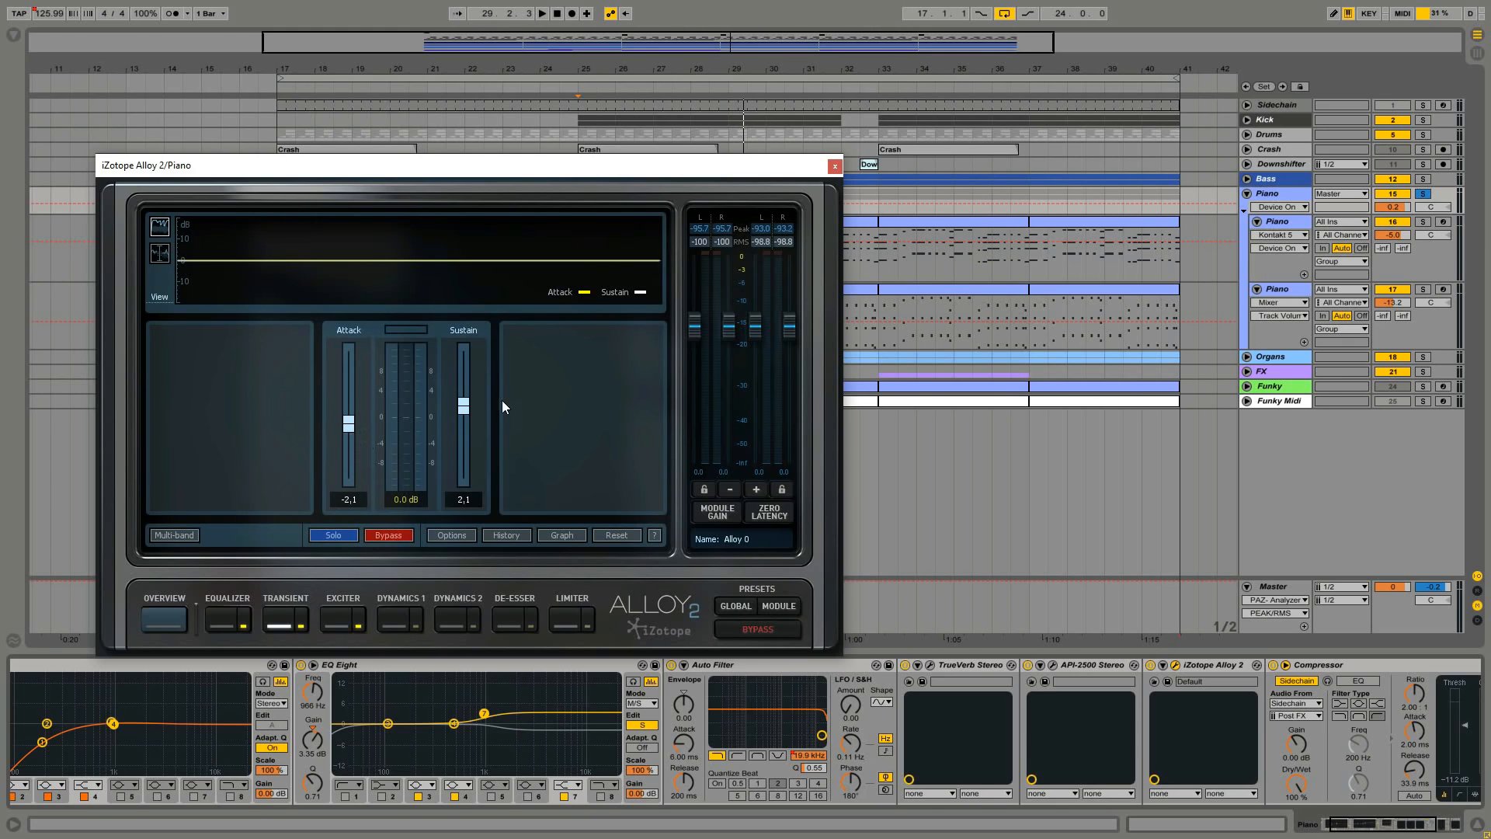
pyautogui.click(342, 613)
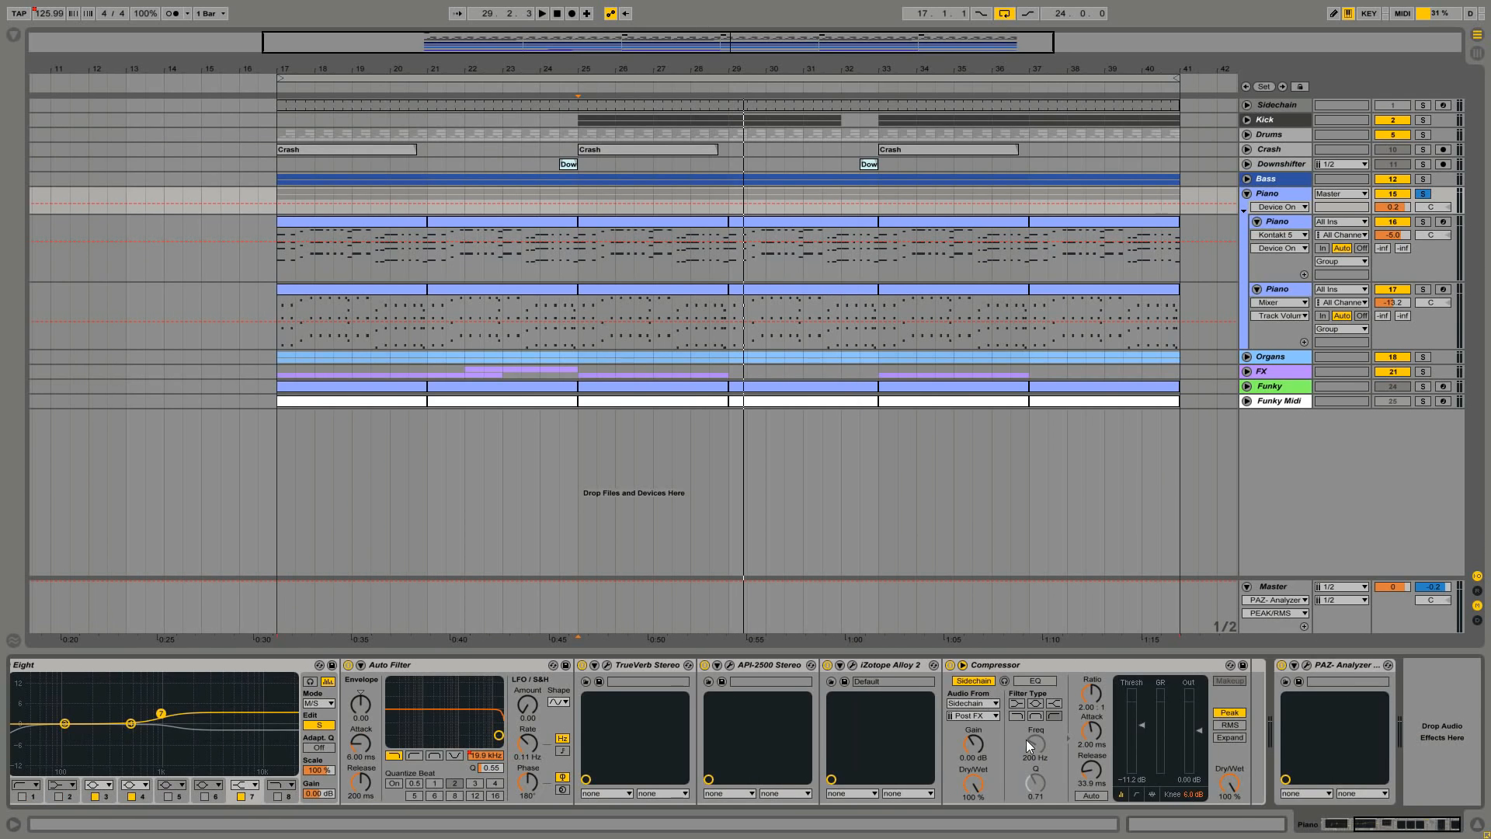
# Play the soloed Piano group with its audio effect rack switched off and on again to compare the sound.
pyautogui.click(1374, 829)
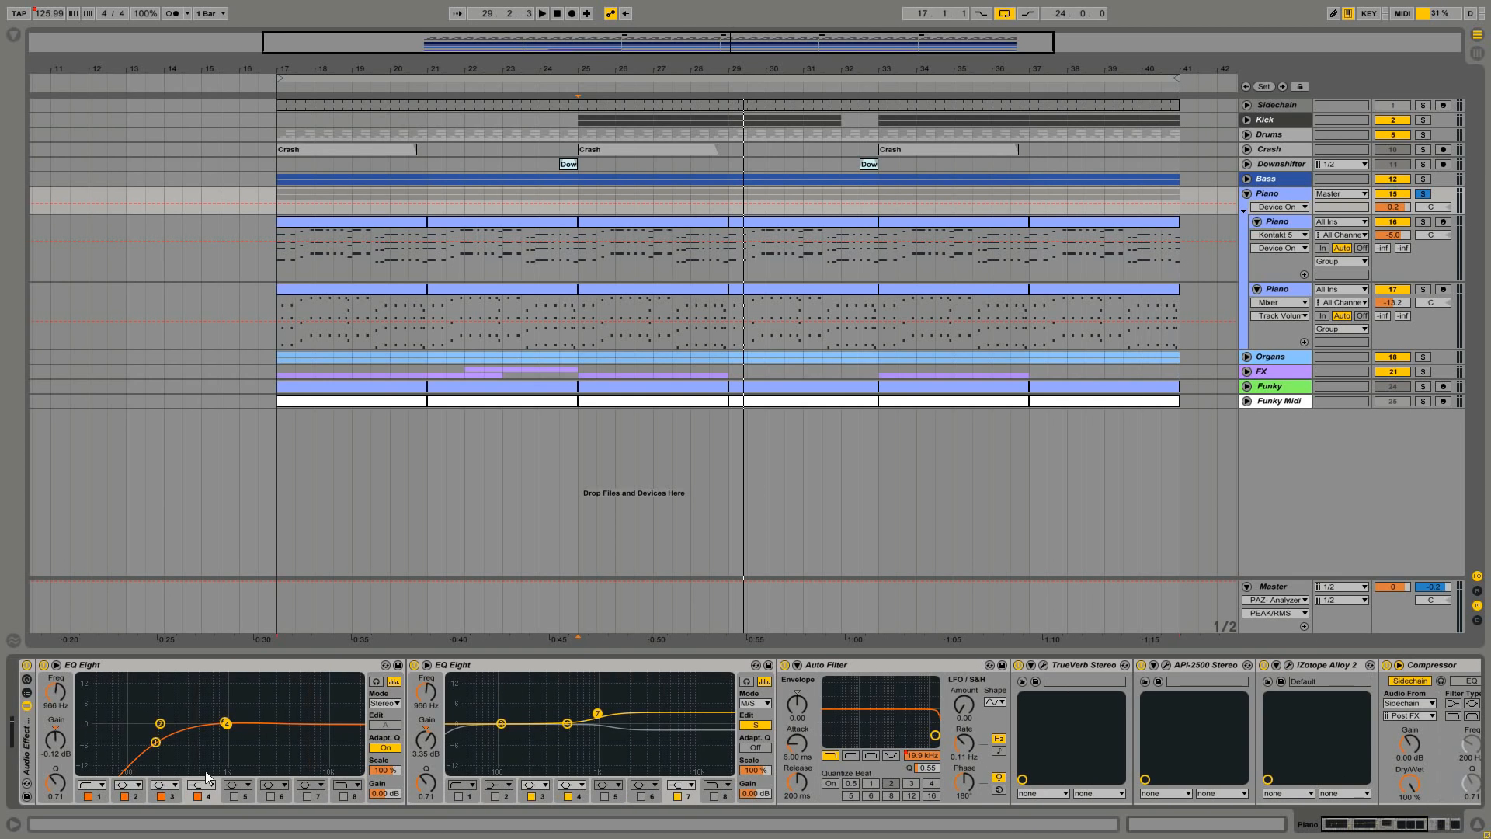
pyautogui.click(26, 666)
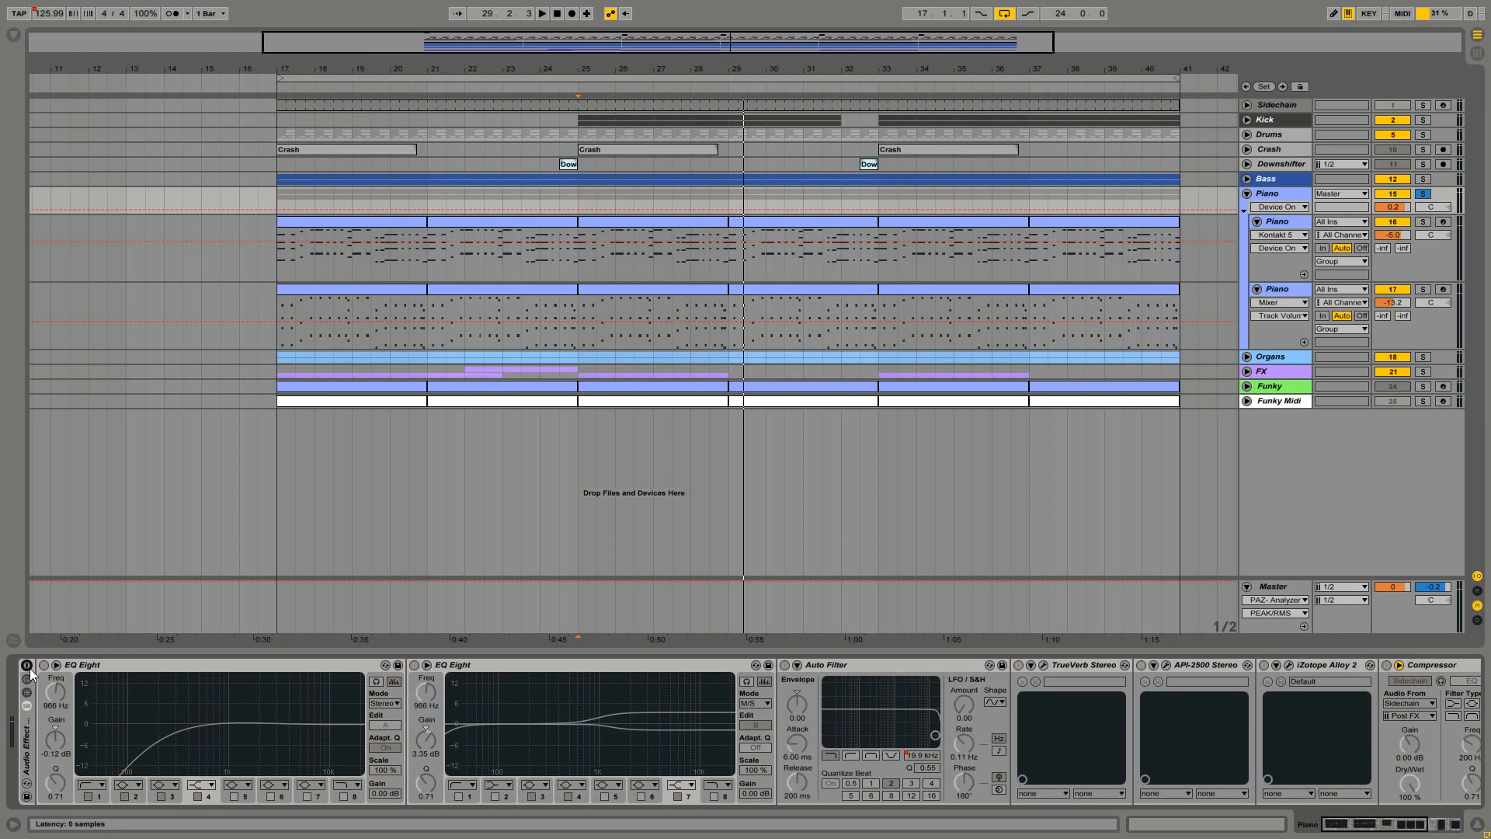
pyautogui.press('space')
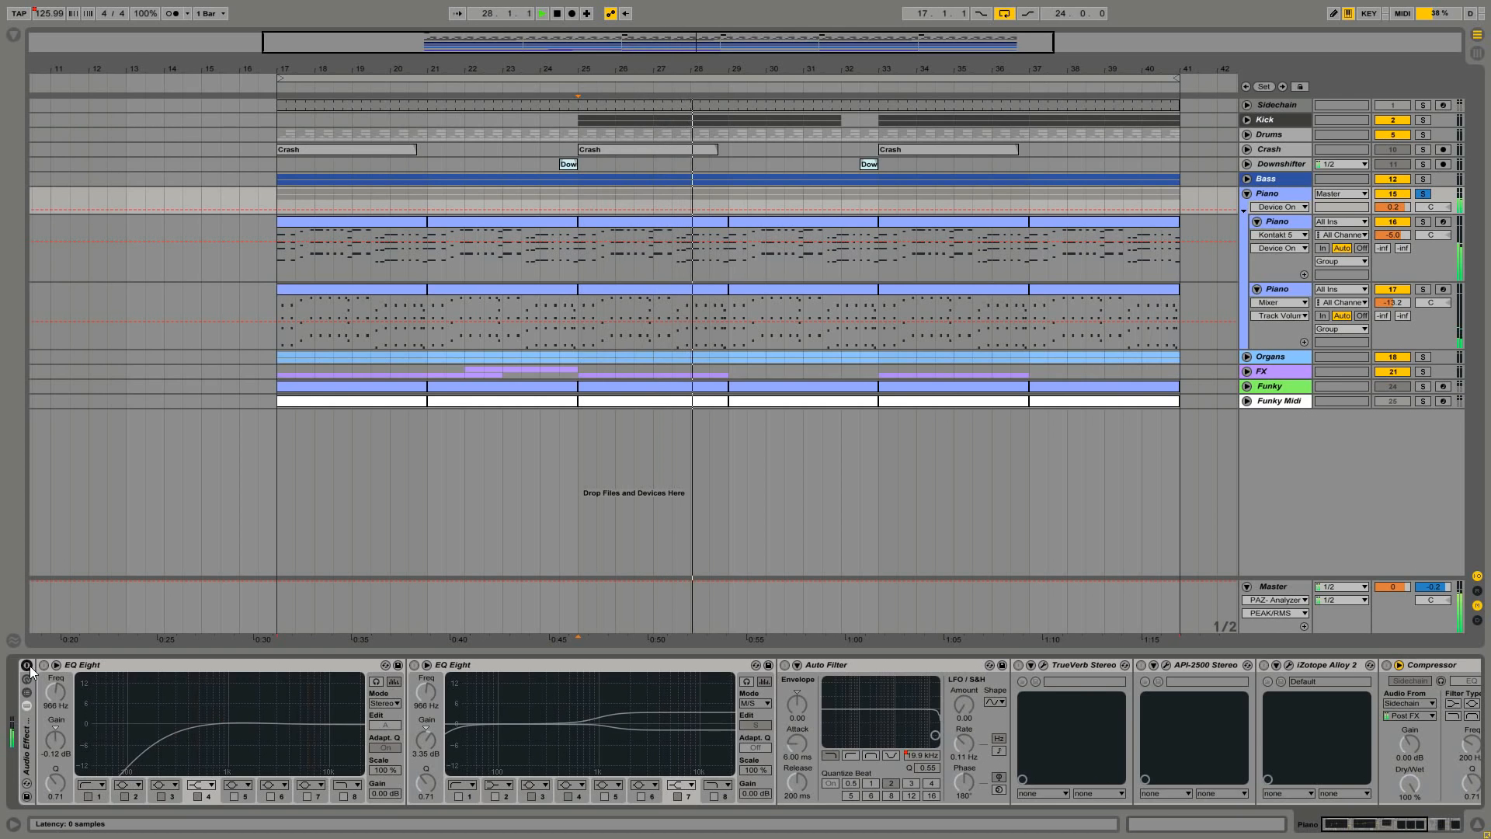
pyautogui.press('space')
pyautogui.click(30, 666)
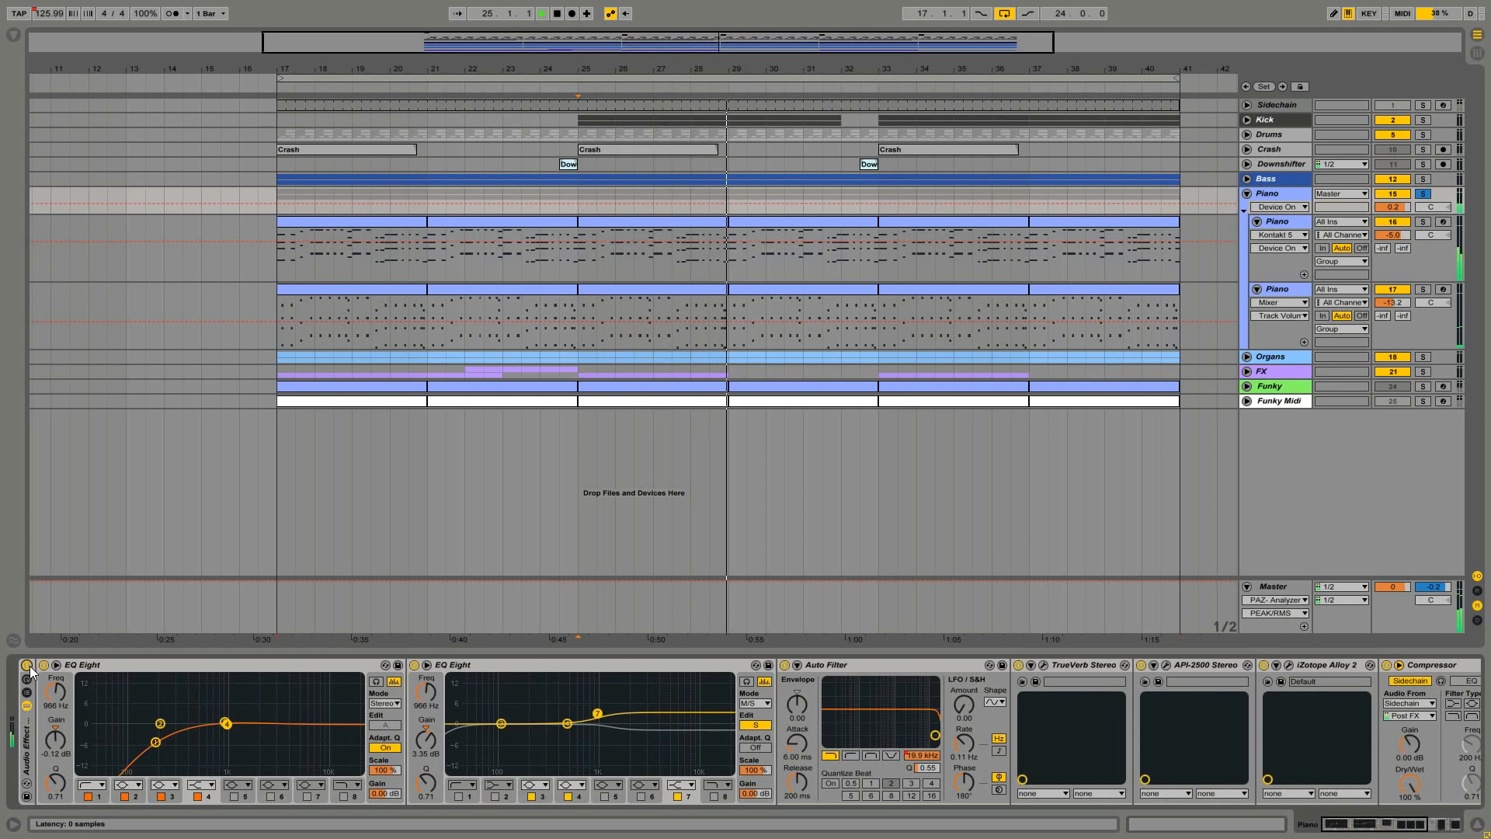
pyautogui.press('space')
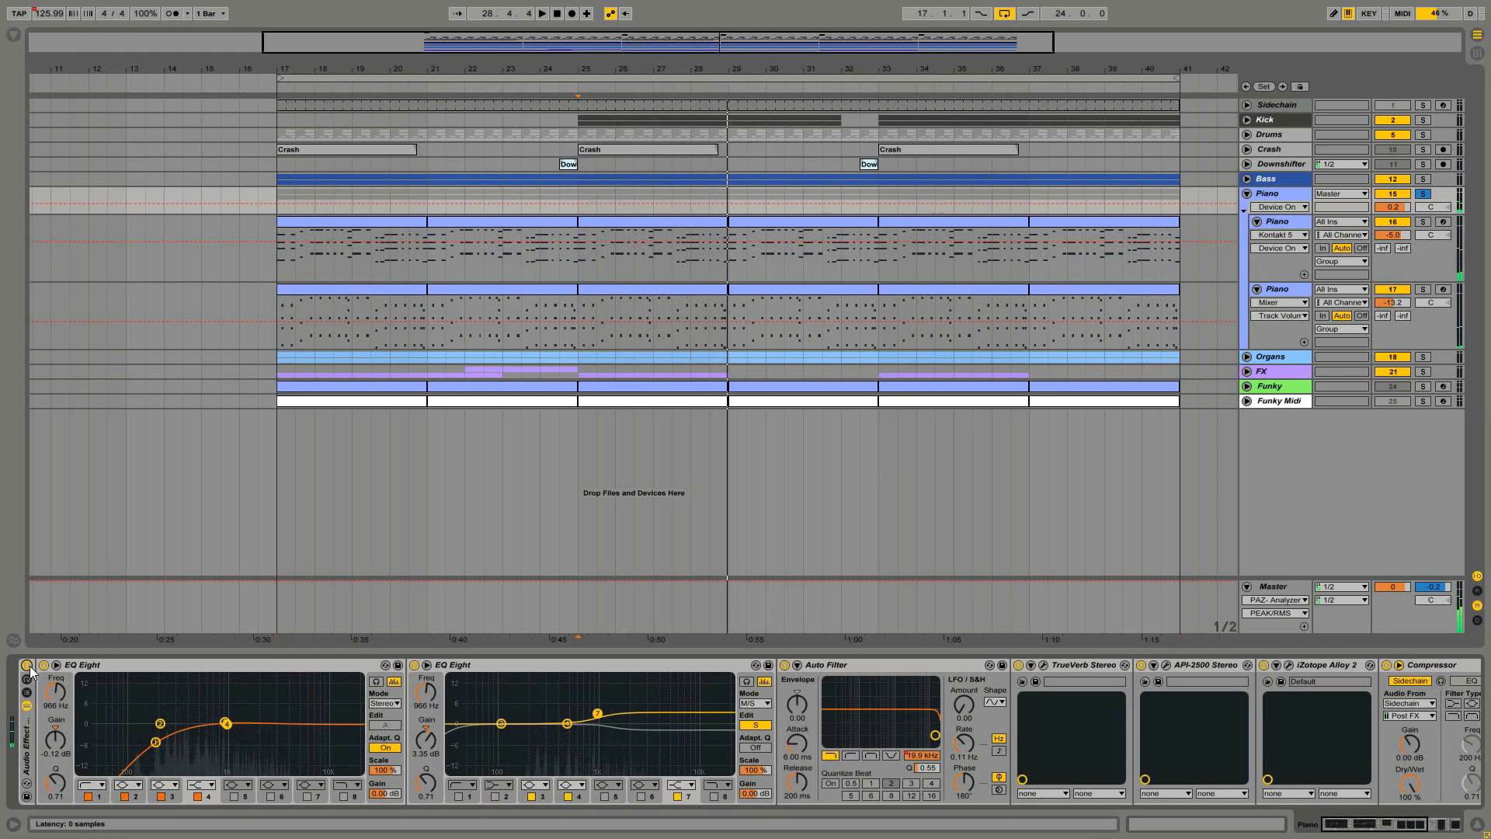
# Solo the Organs group, unfold its tracks and play it from bar 25.
pyautogui.click(1426, 357)
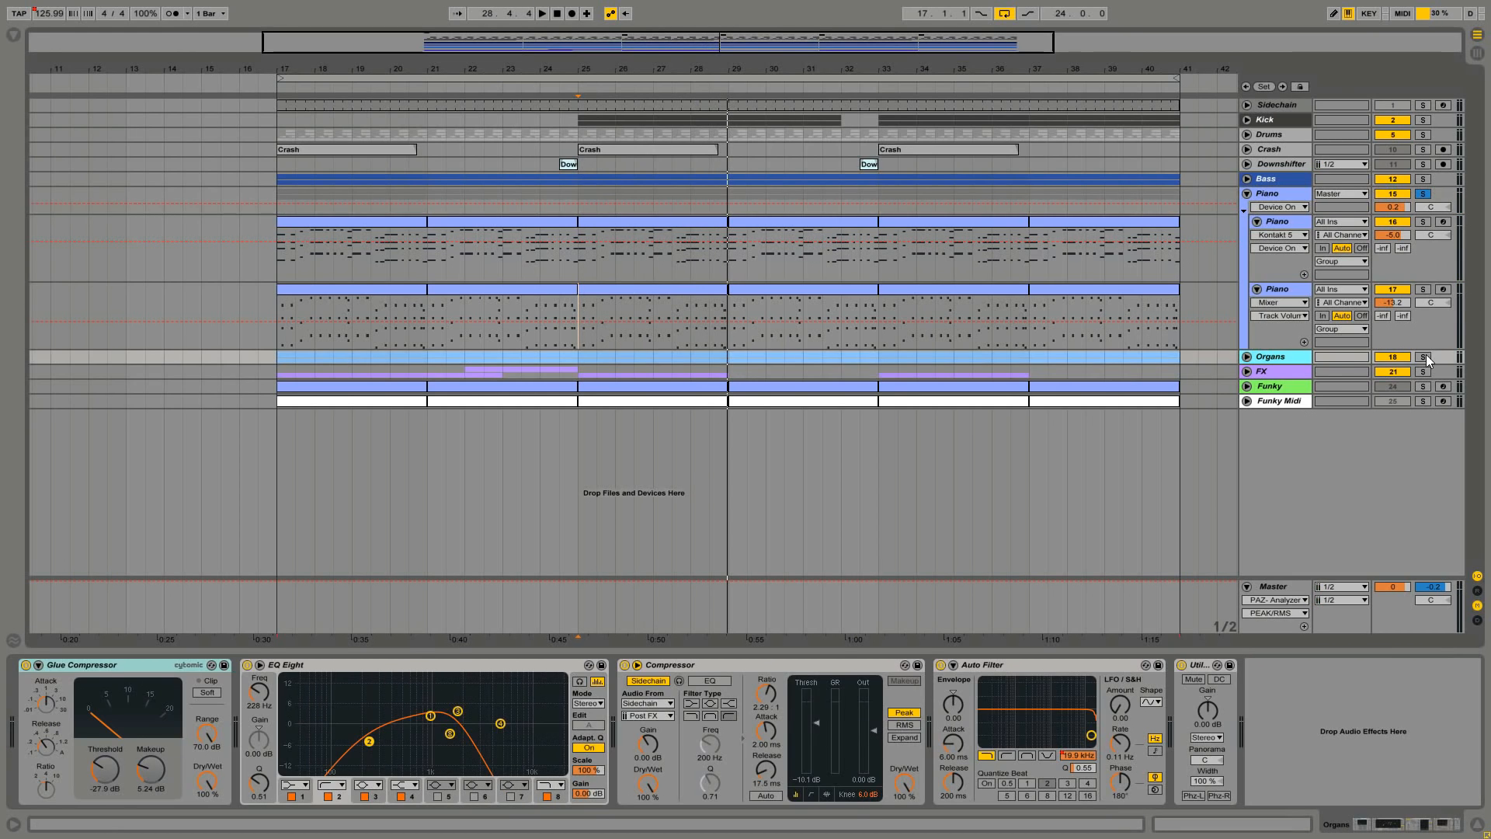
pyautogui.click(1426, 356)
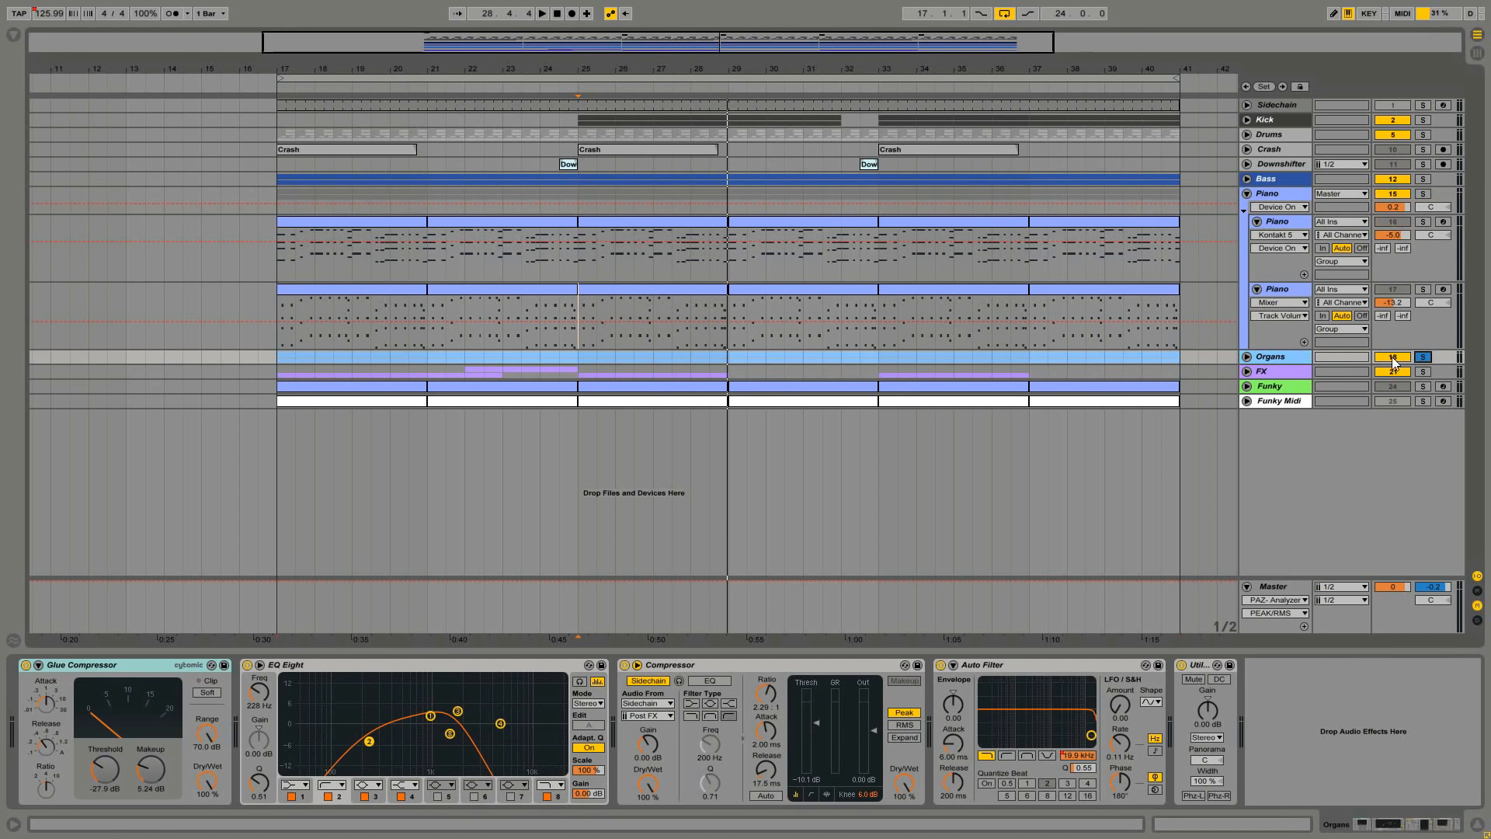
pyautogui.click(1248, 356)
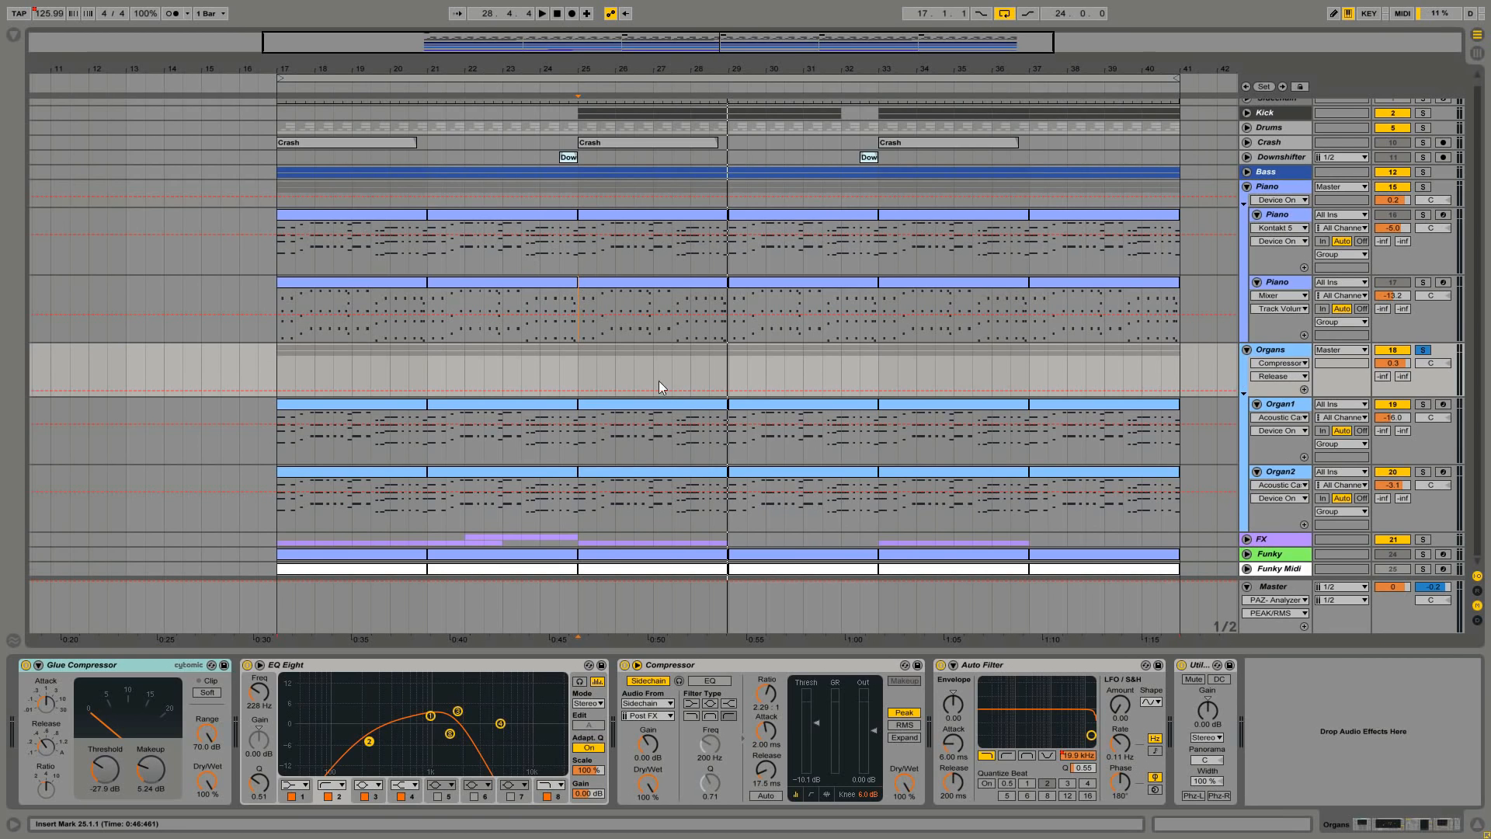
pyautogui.click(586, 375)
pyautogui.press('space')
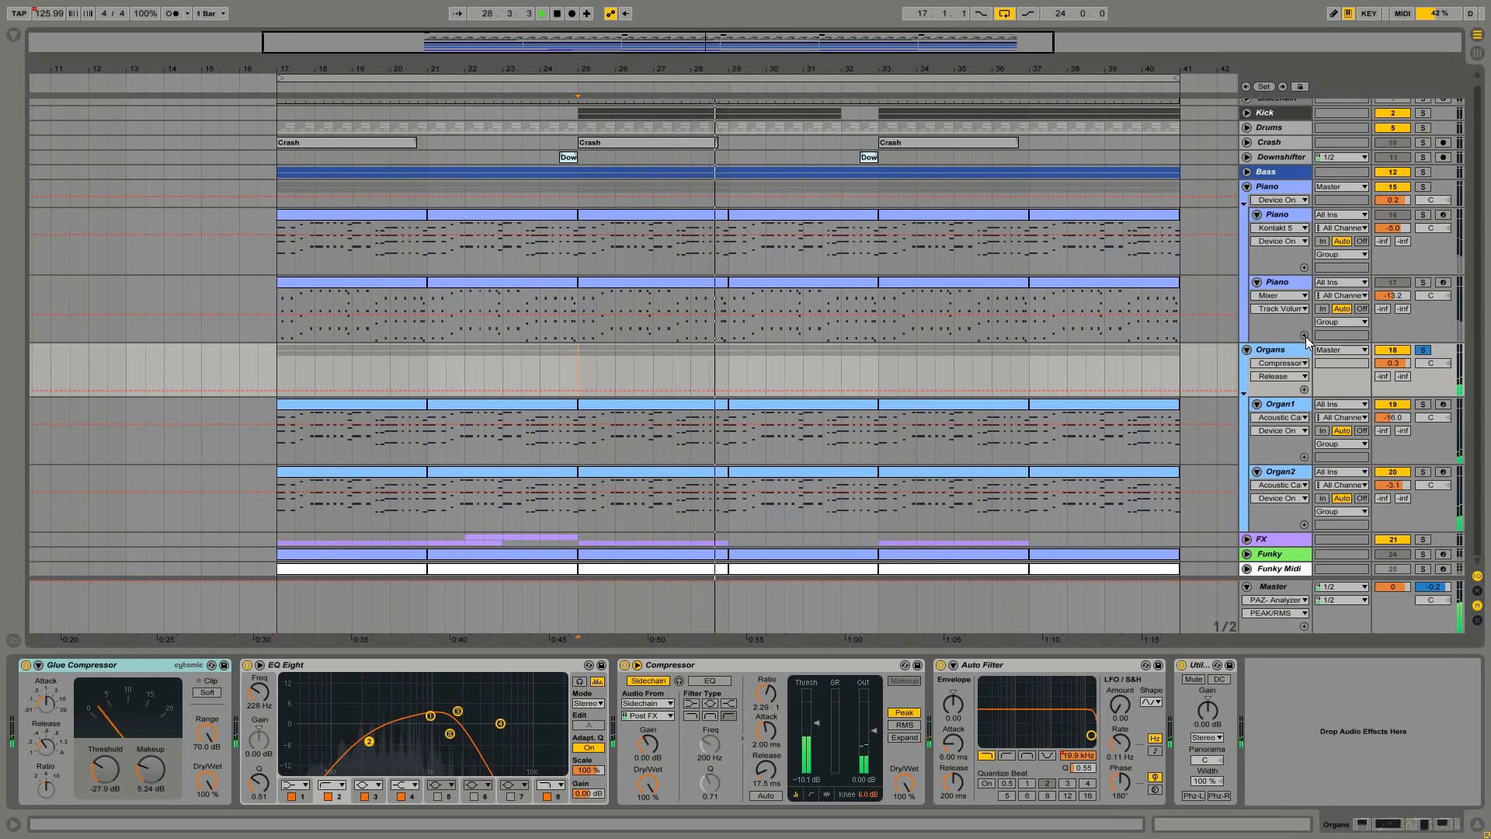
pyautogui.press('space')
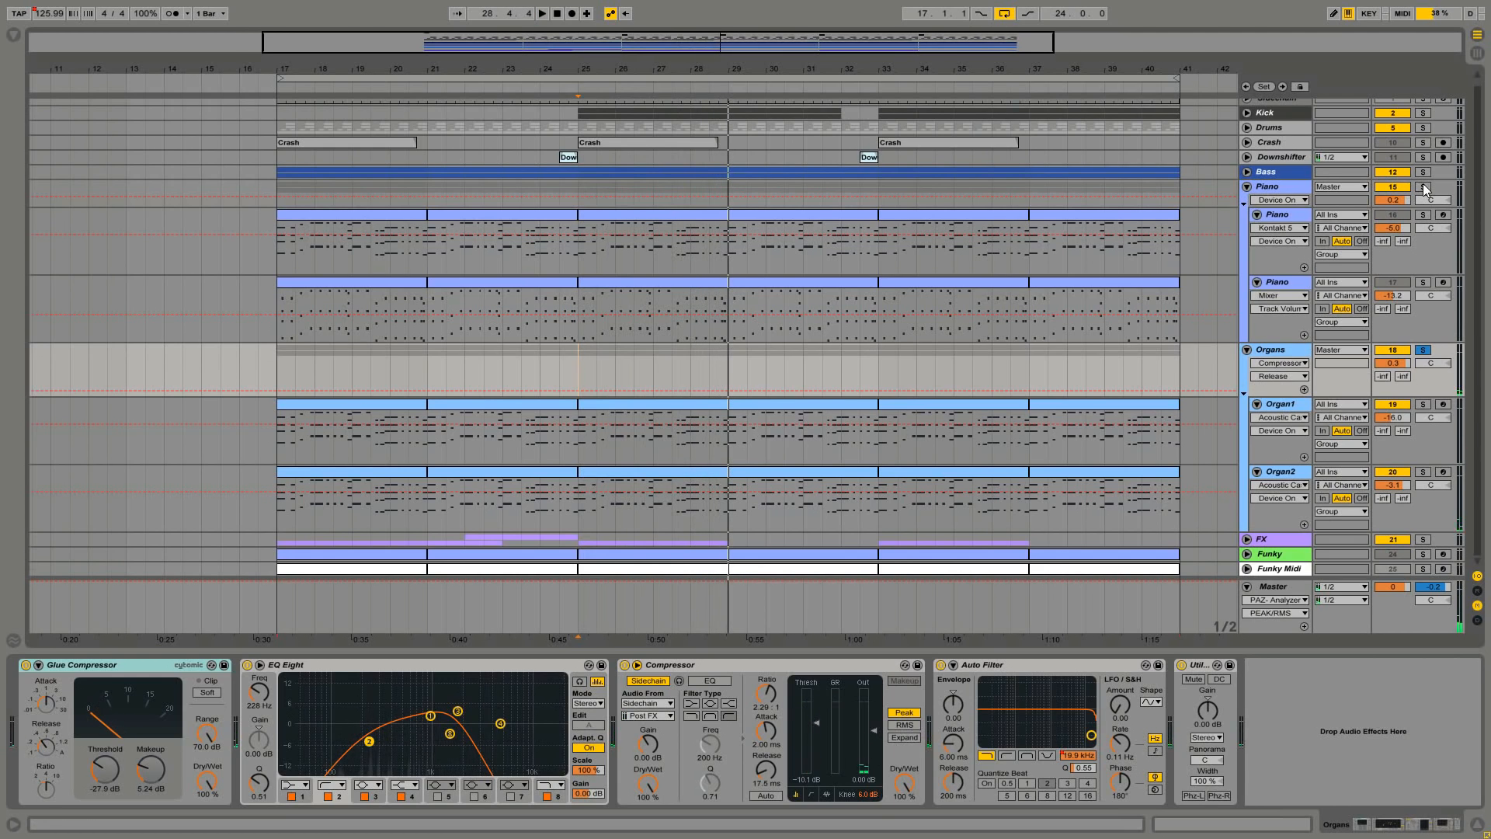
# Play the Piano and Organs groups soloed together, then clear the solo.
pyautogui.click(1424, 188)
pyautogui.press('space')
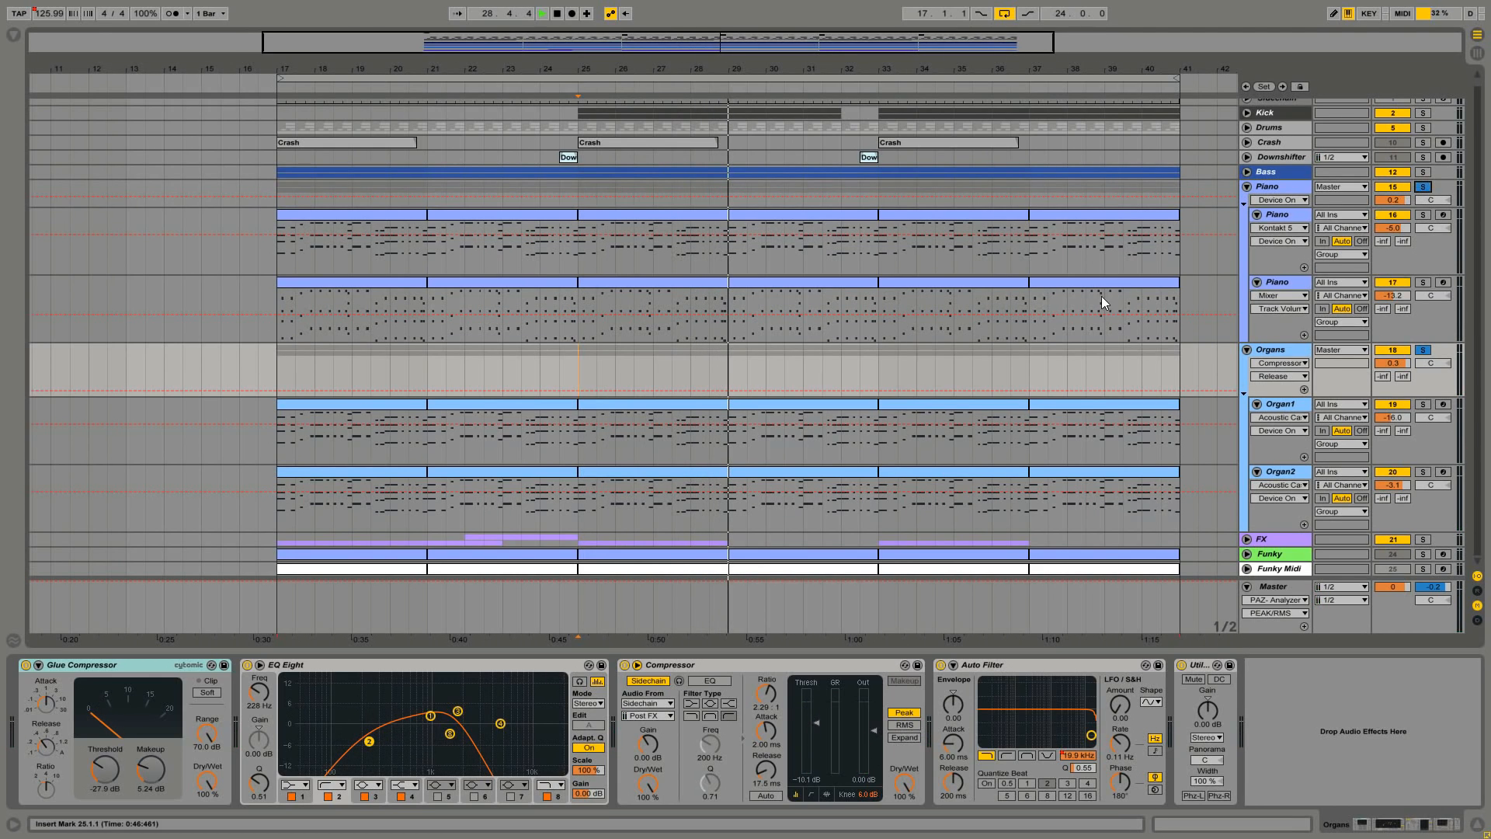
pyautogui.click(1428, 188)
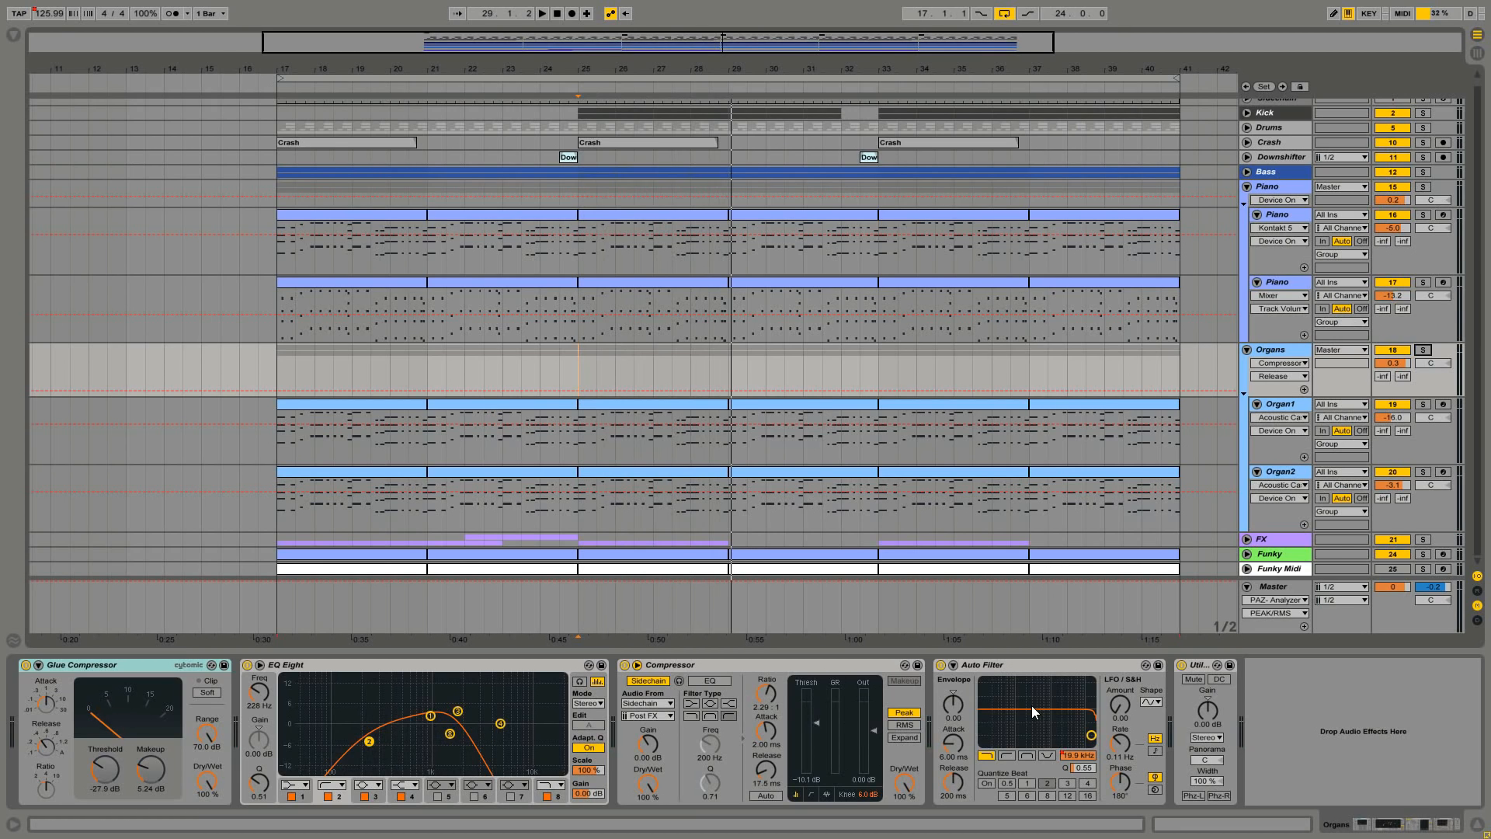
# Examine the device chains of the Organ1 and Organ2 tracks, from FM8 through to the reverb.
pyautogui.click(1273, 414)
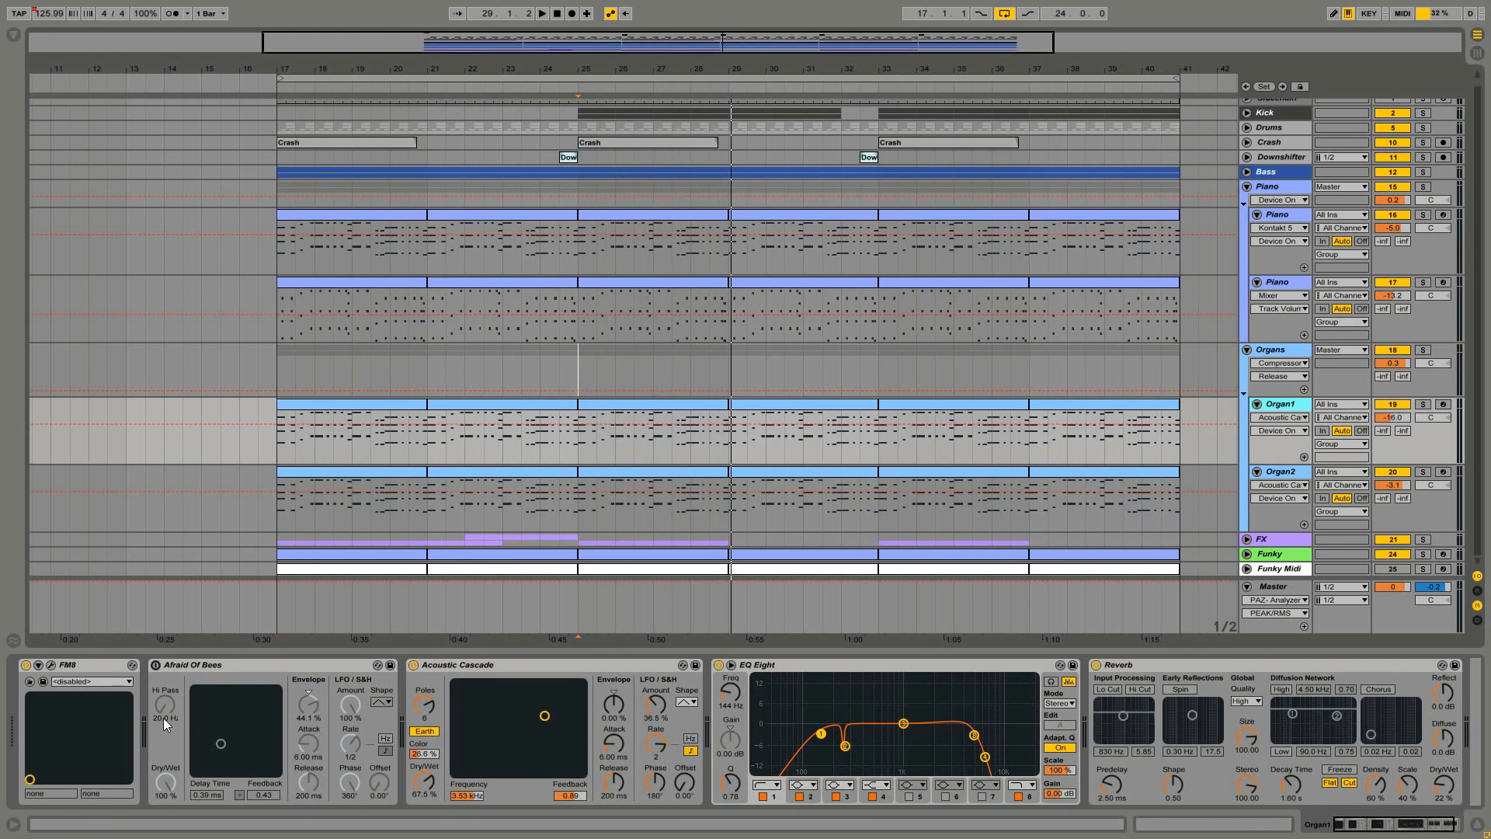
pyautogui.moveTo(1365, 824); pyautogui.dragTo(1366, 810)
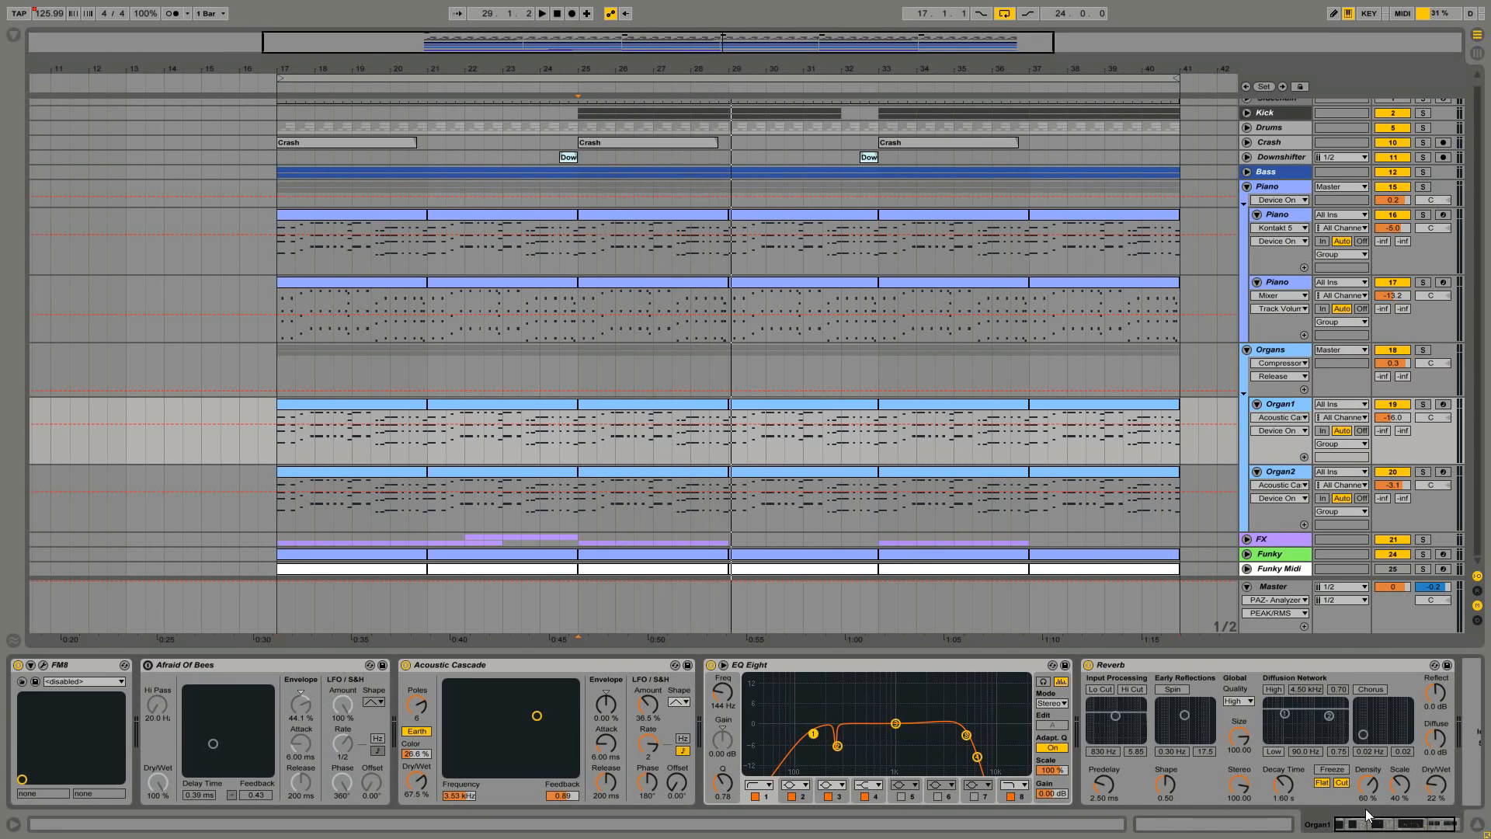
pyautogui.click(1280, 485)
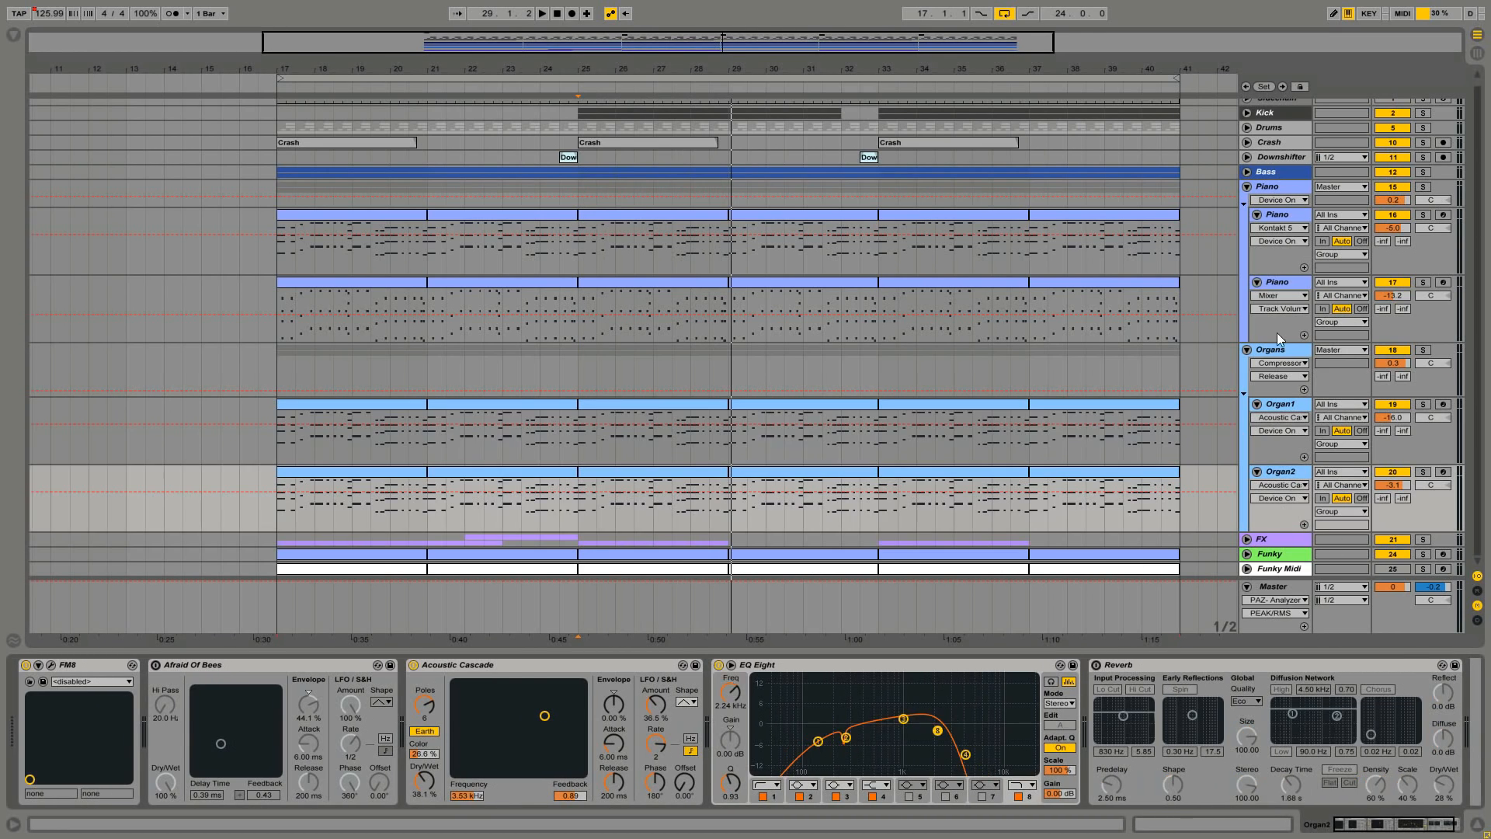
# Select the Organs group and fold both the Organs and Piano groups.
pyautogui.click(1272, 351)
pyautogui.click(1247, 350)
pyautogui.click(1247, 186)
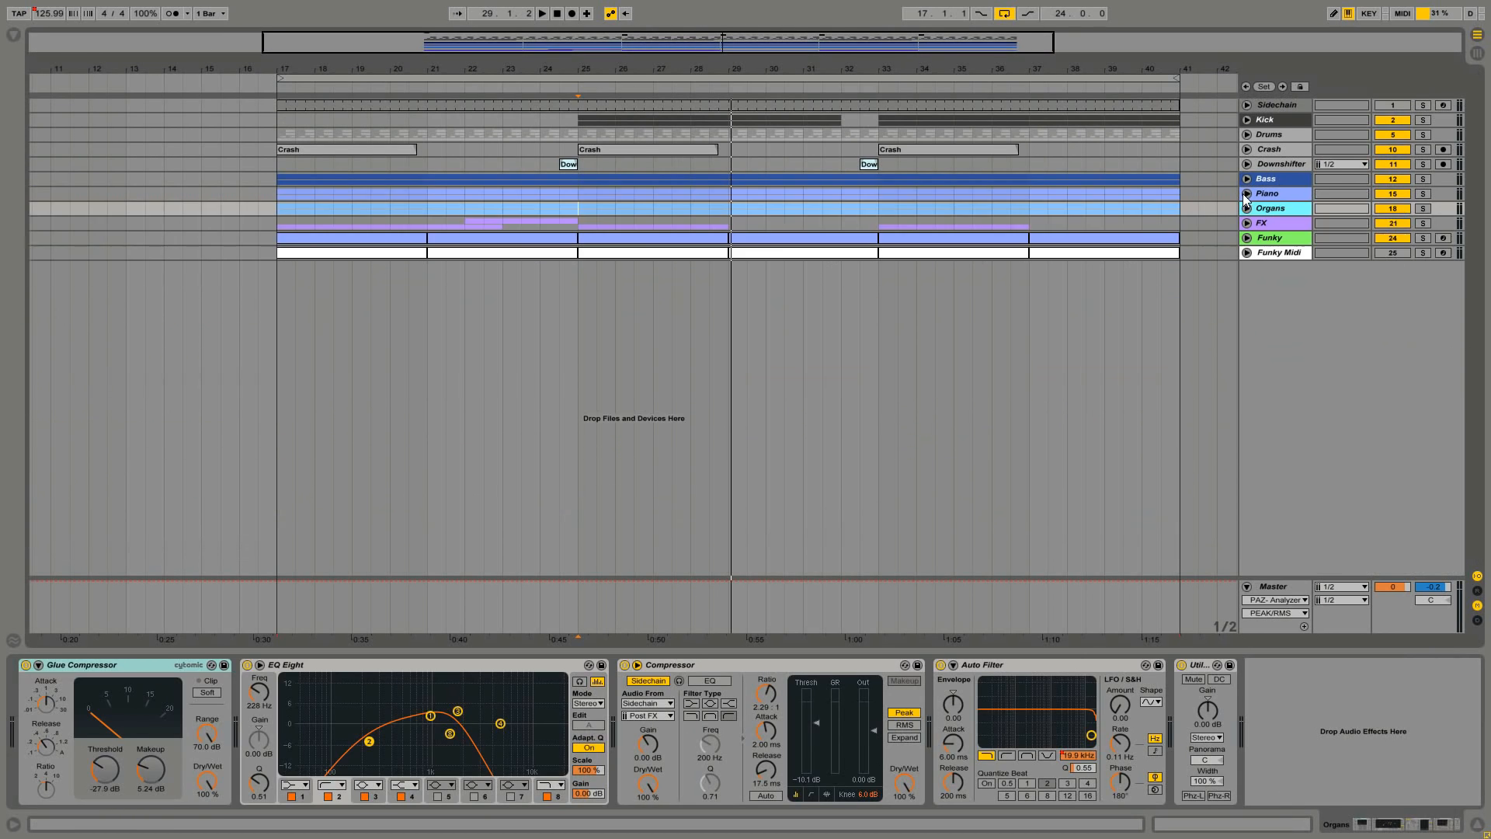
# Unfold and solo the Bass group, then play it from the Bass clip at bar 25.
pyautogui.click(1282, 180)
pyautogui.press('+')
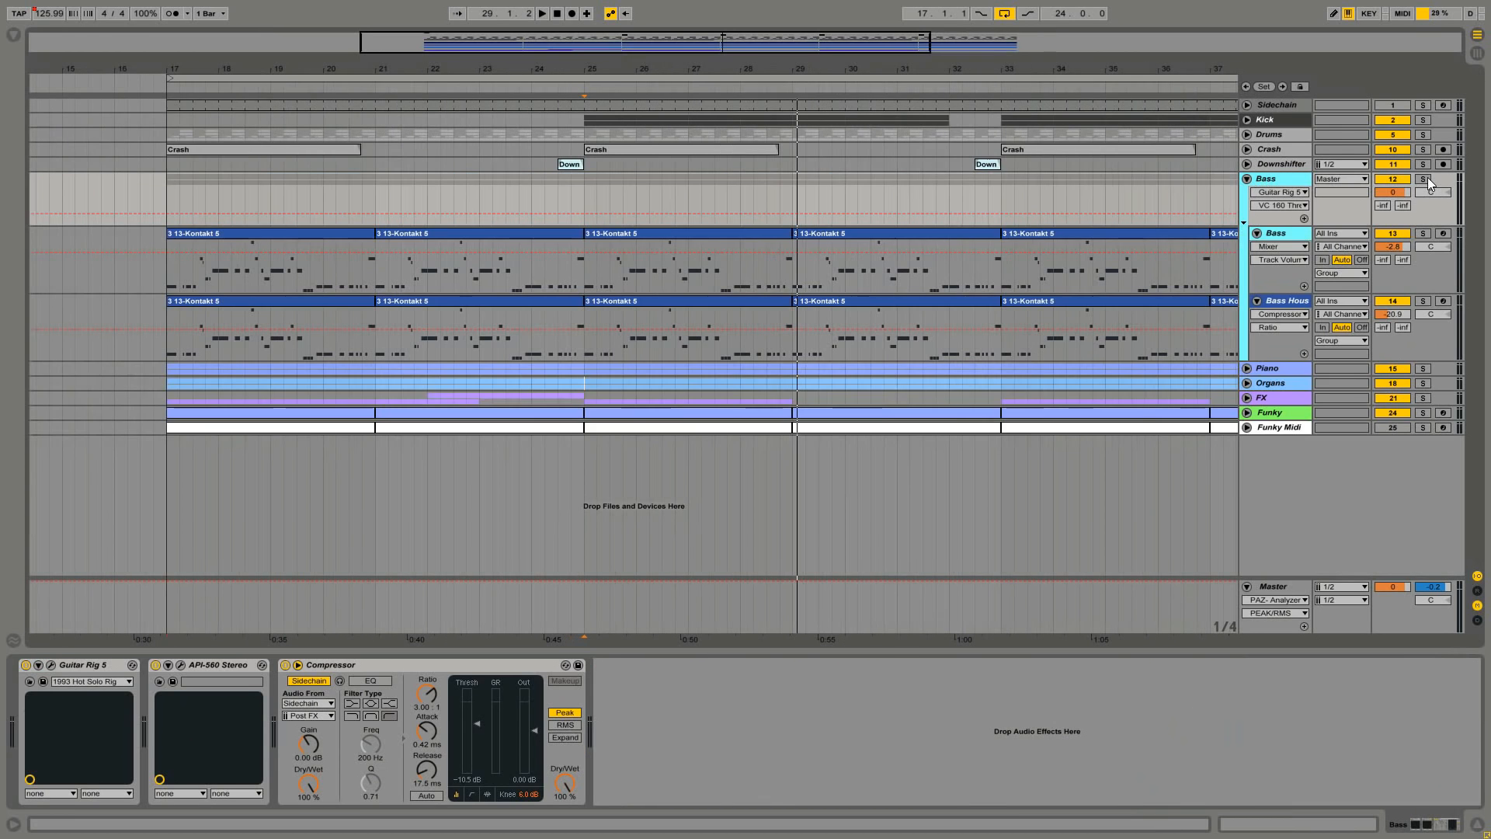
pyautogui.click(1426, 179)
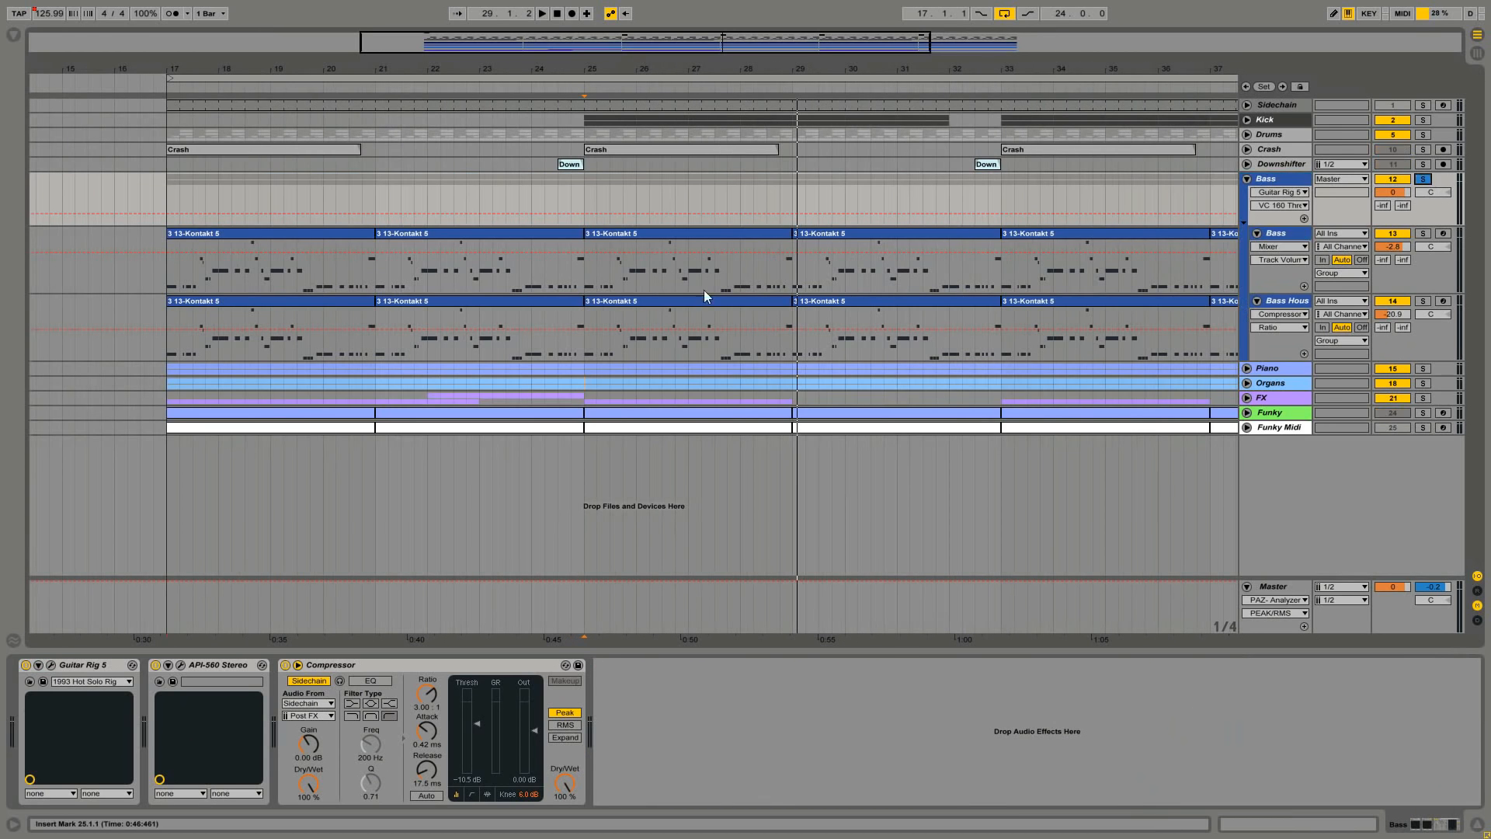
pyautogui.click(704, 290)
pyautogui.press('space')
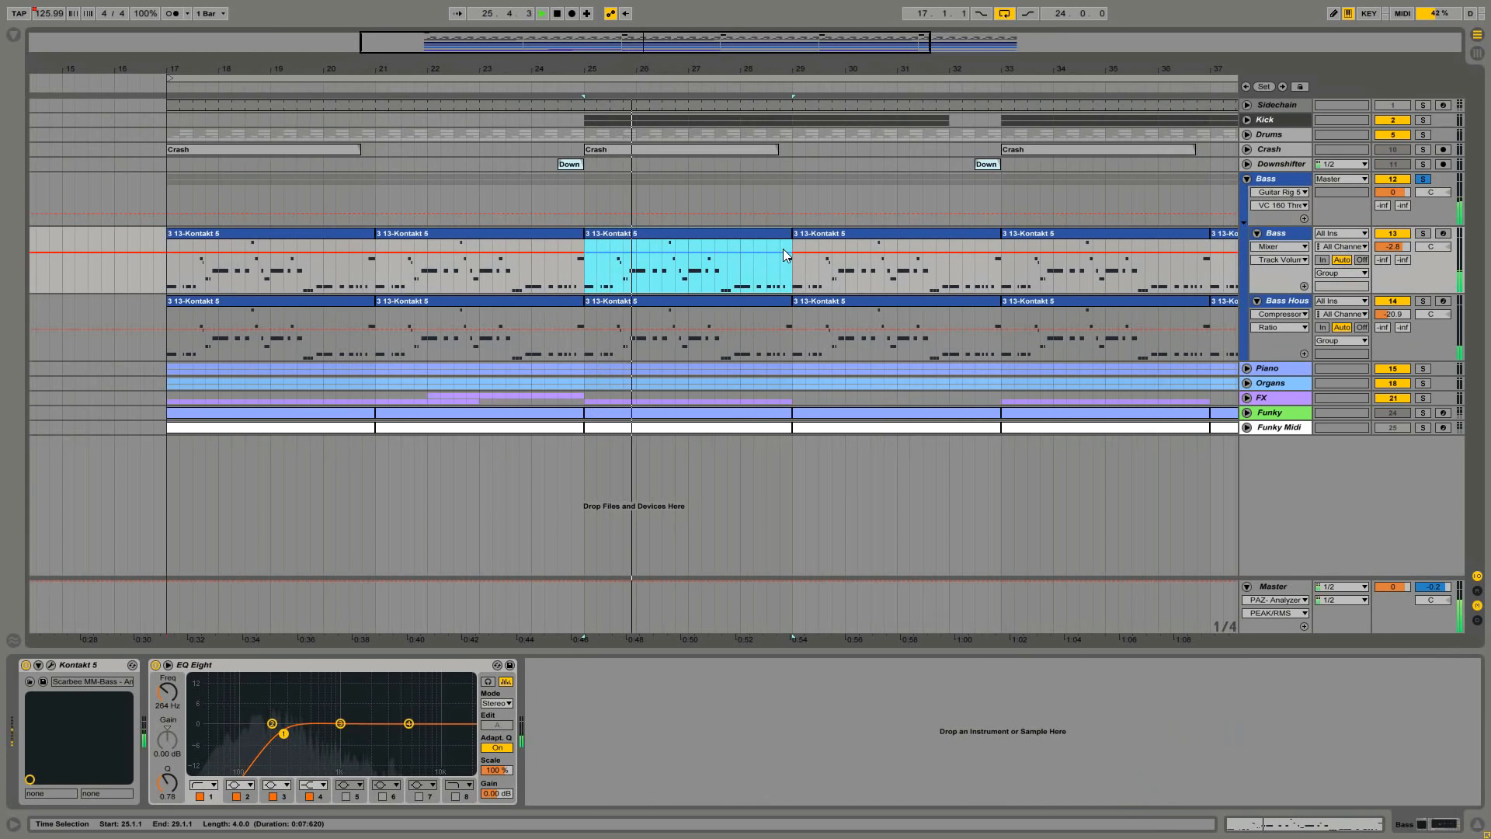
# Inspect the VC 160 compressor in the Bass group's Guitar Rig 5 and the MIDI notes of the Bass clip at bar 29.
pyautogui.click(1273, 181)
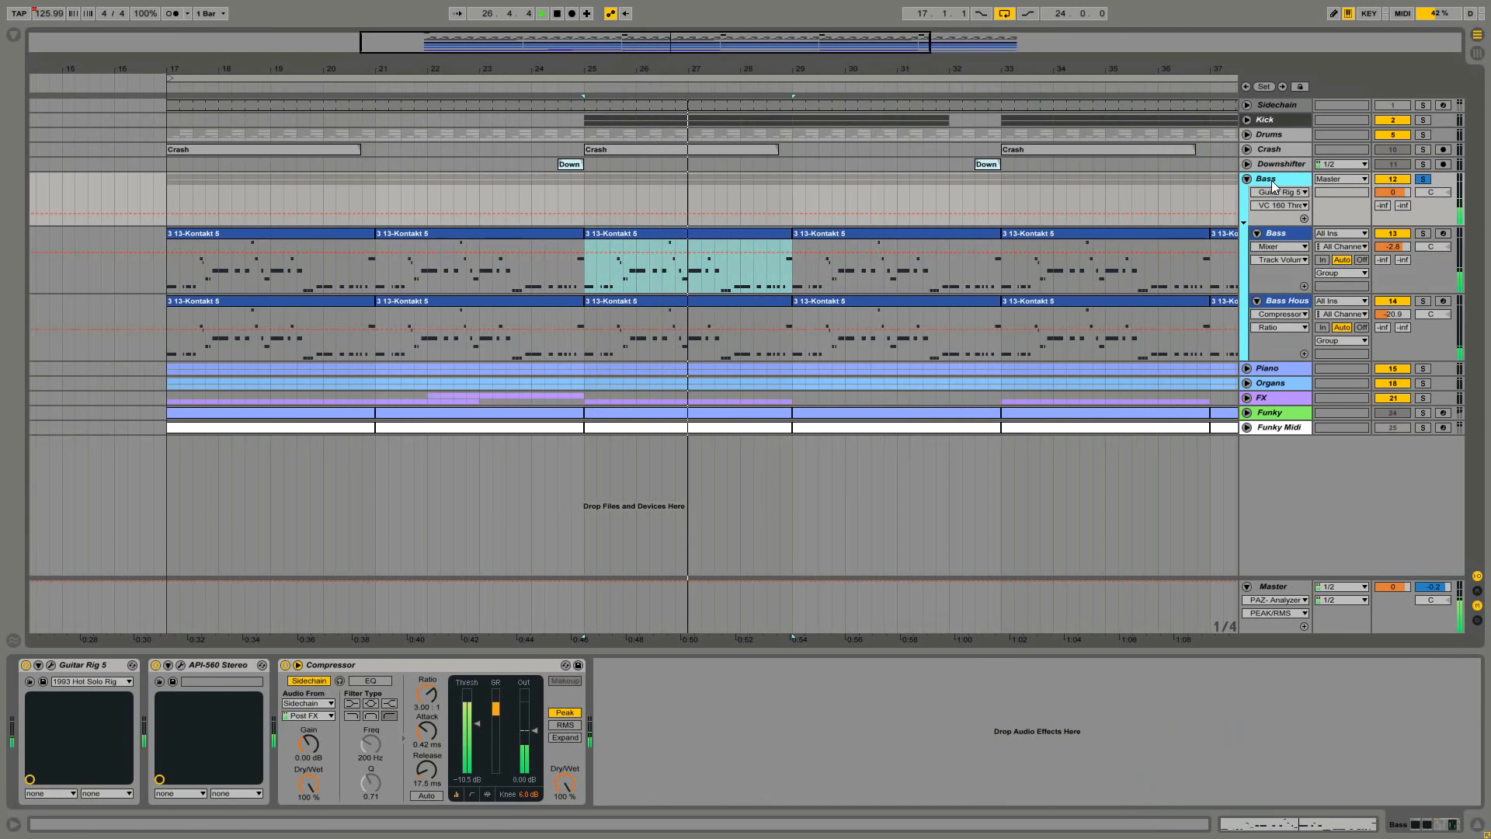
pyautogui.click(51, 665)
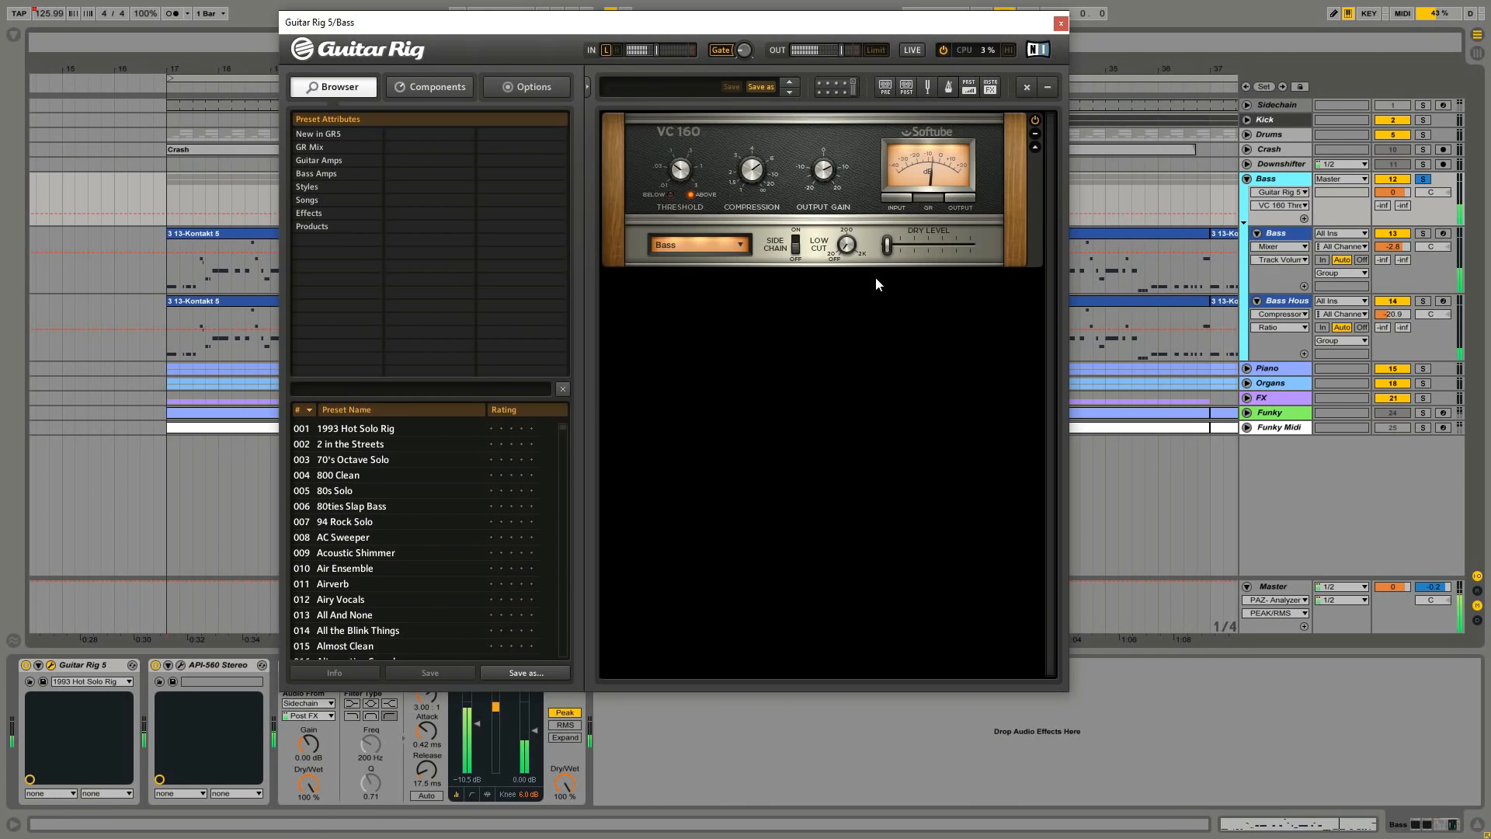
pyautogui.click(1060, 25)
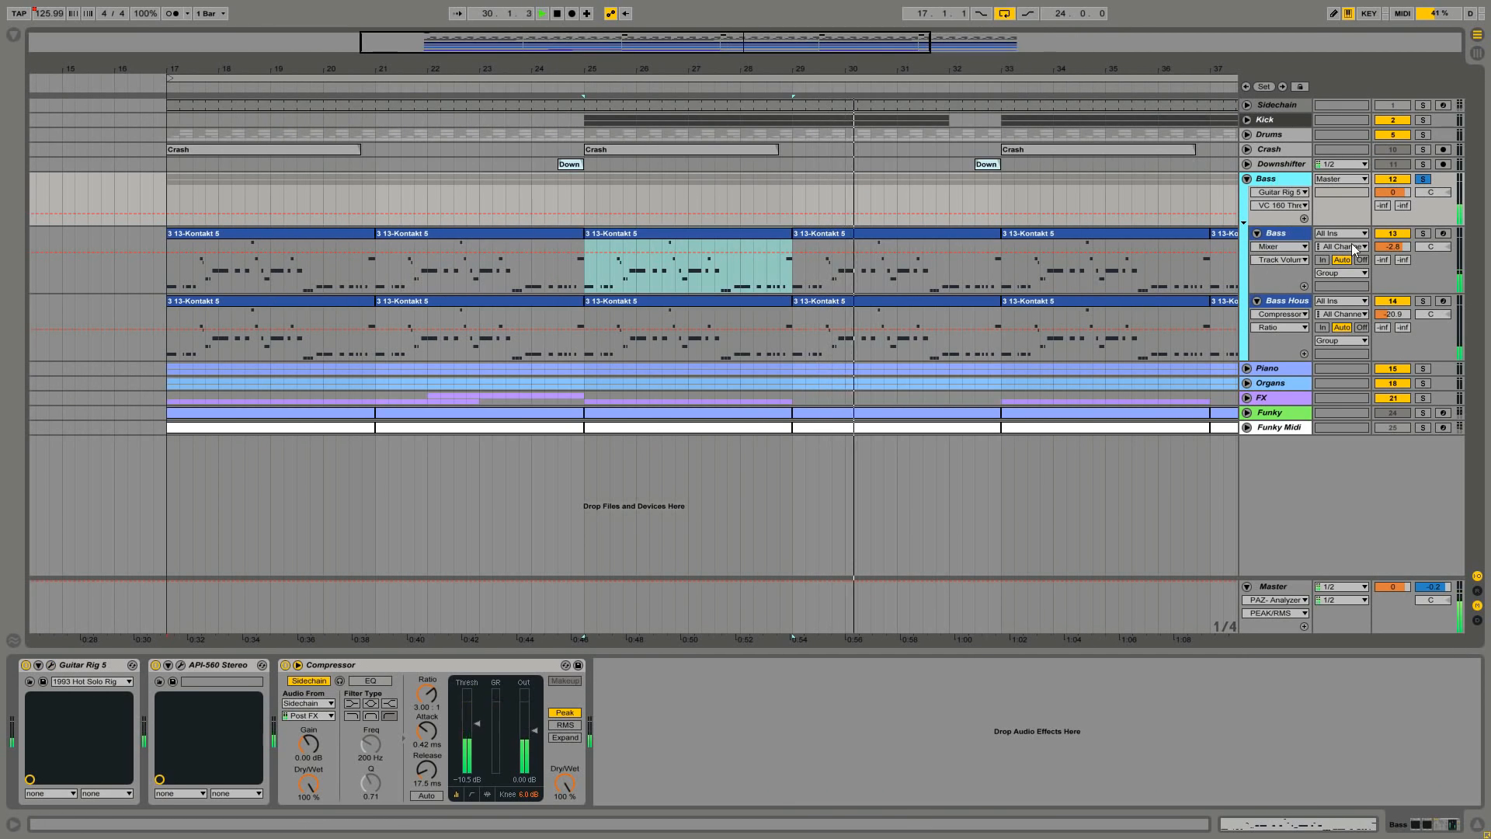
pyautogui.doubleClick(954, 233)
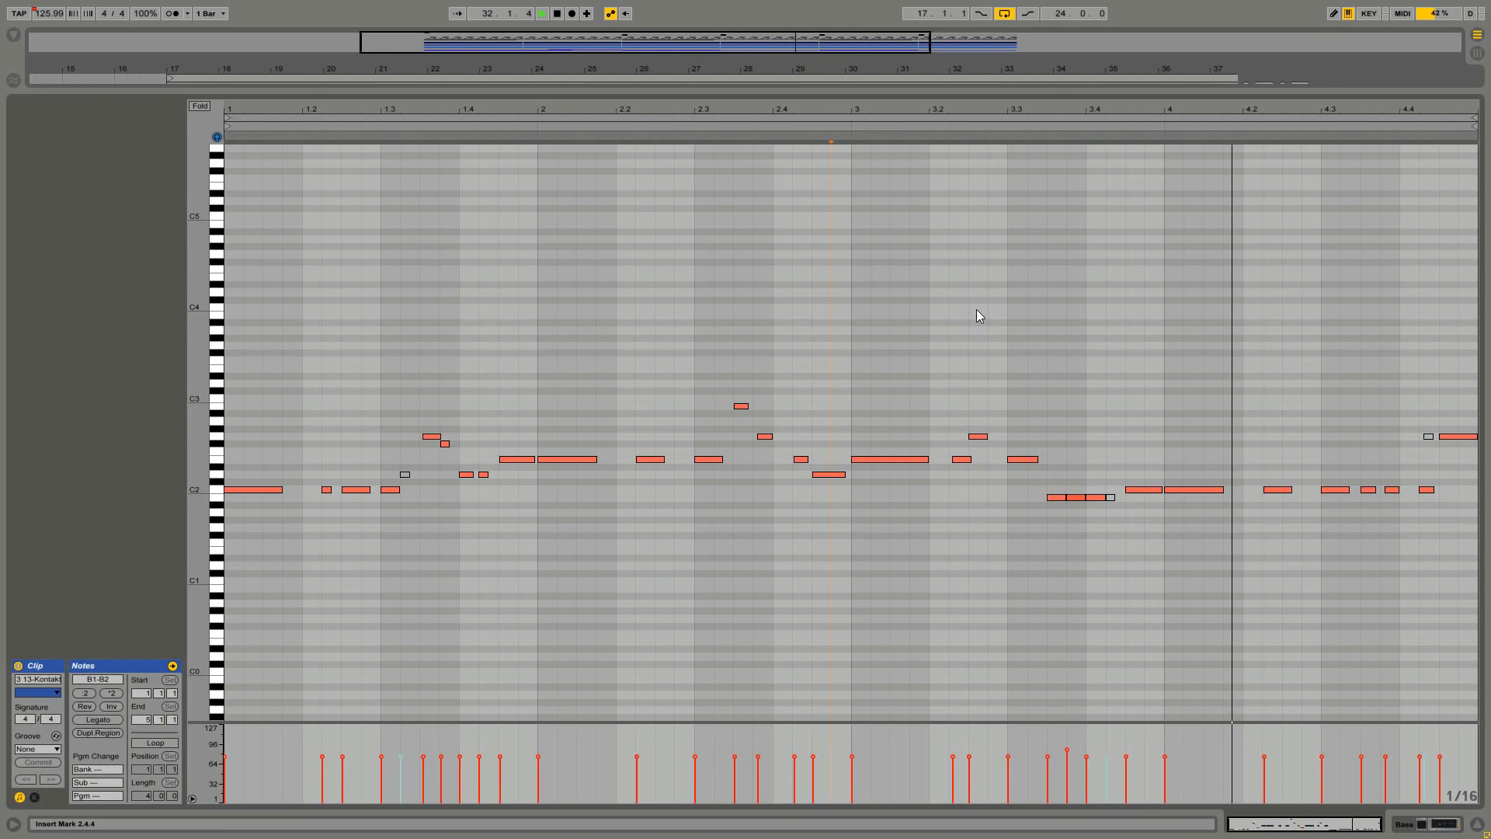
pyautogui.hotkey('shift', 'Tab')
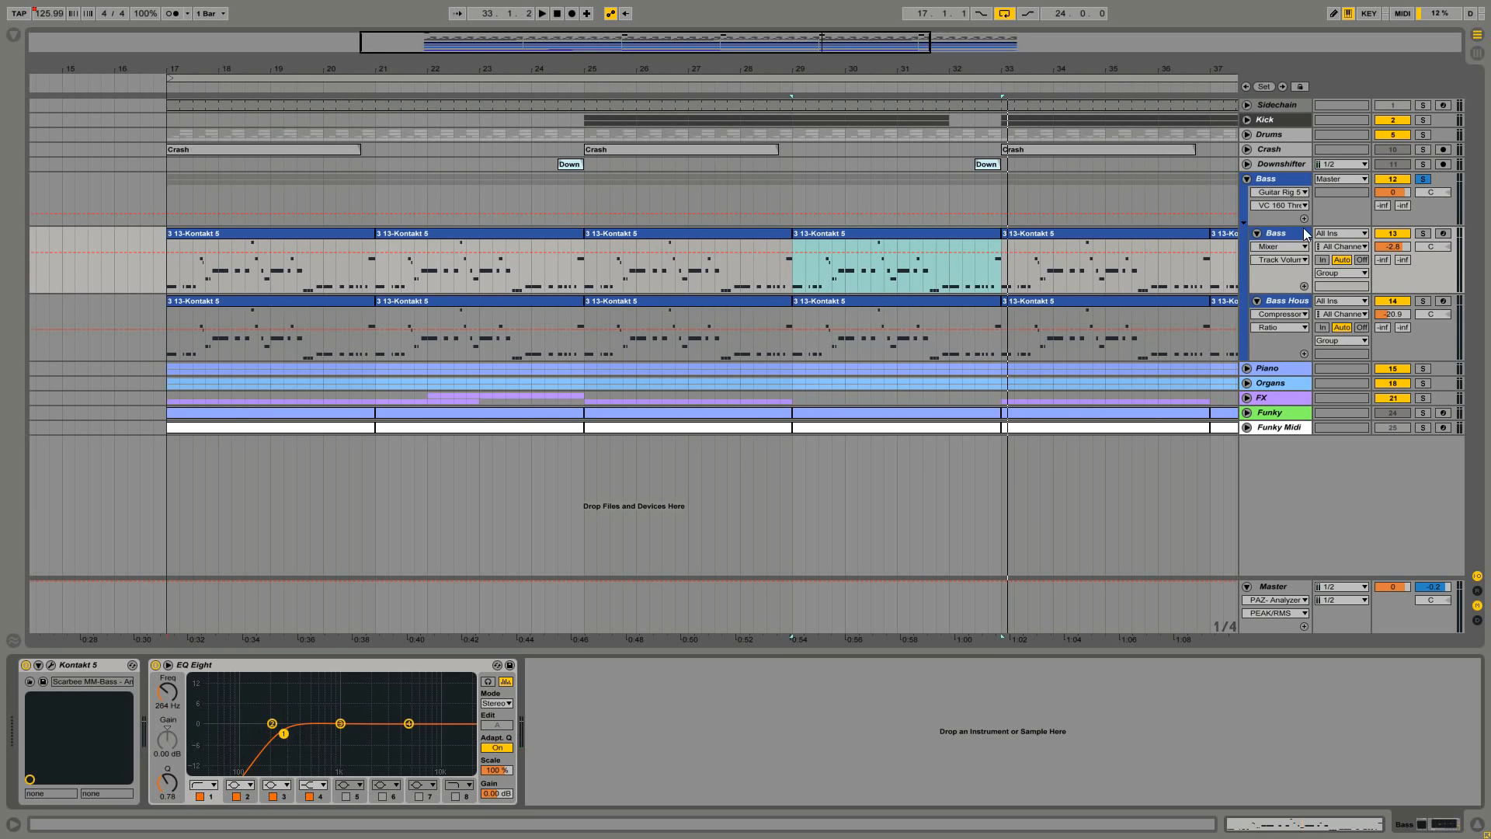
# Solo the Bass track, inspect its Kontakt 5 instrument and EQ Eight, and play it from bar 29.
pyautogui.click(1423, 233)
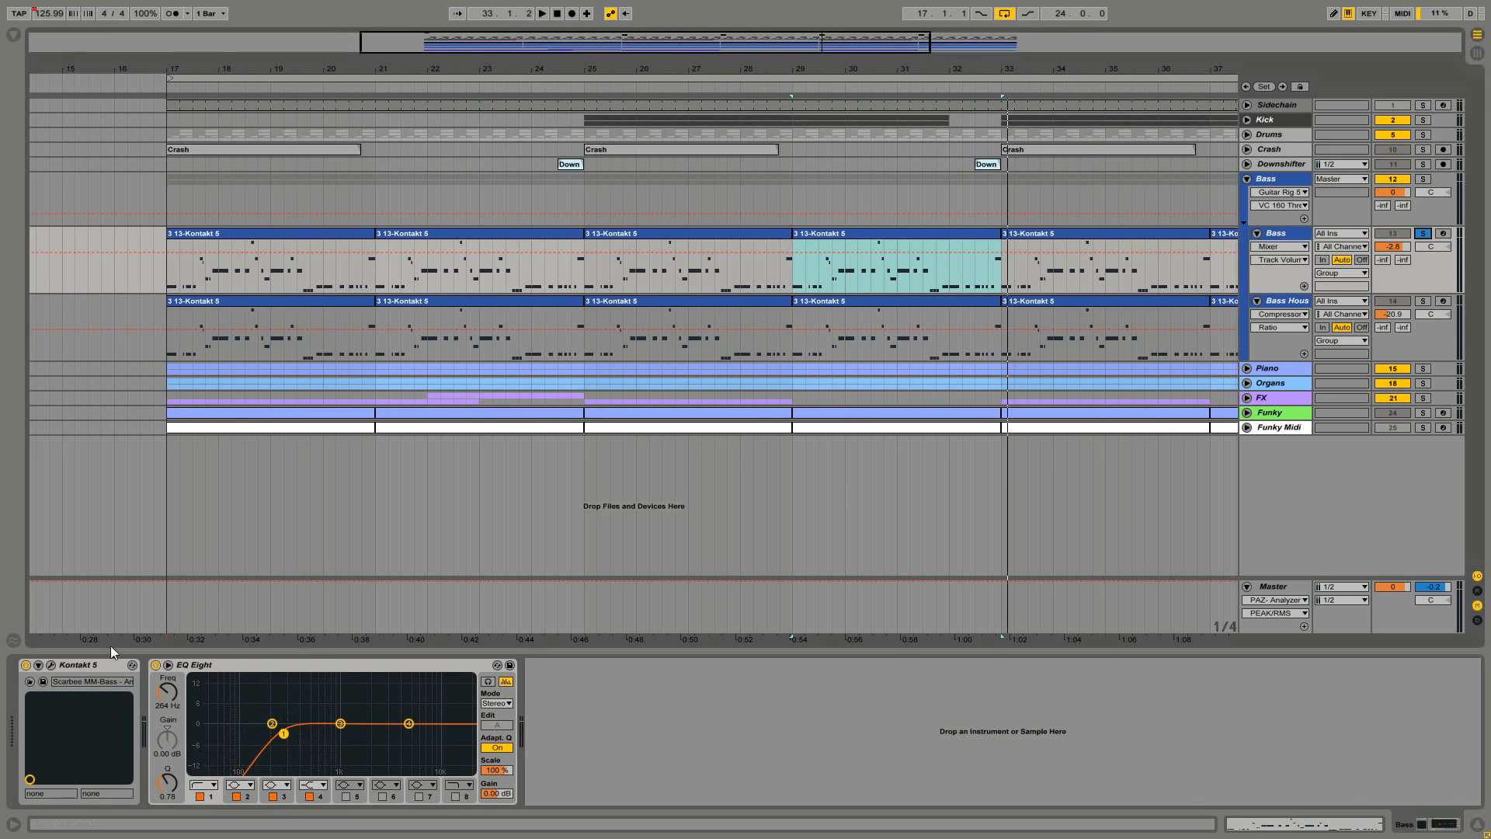
pyautogui.click(51, 665)
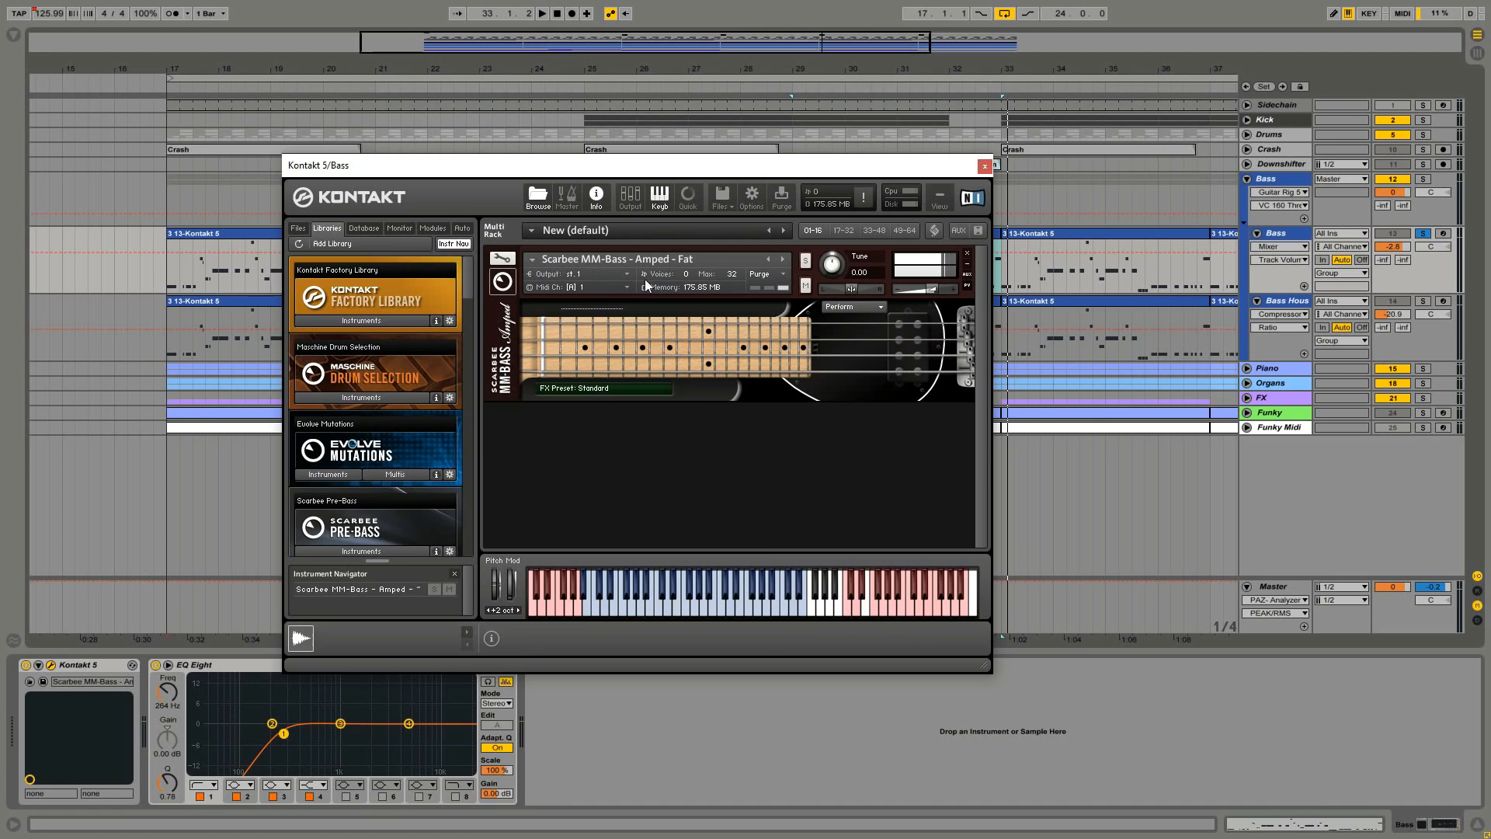
pyautogui.click(985, 166)
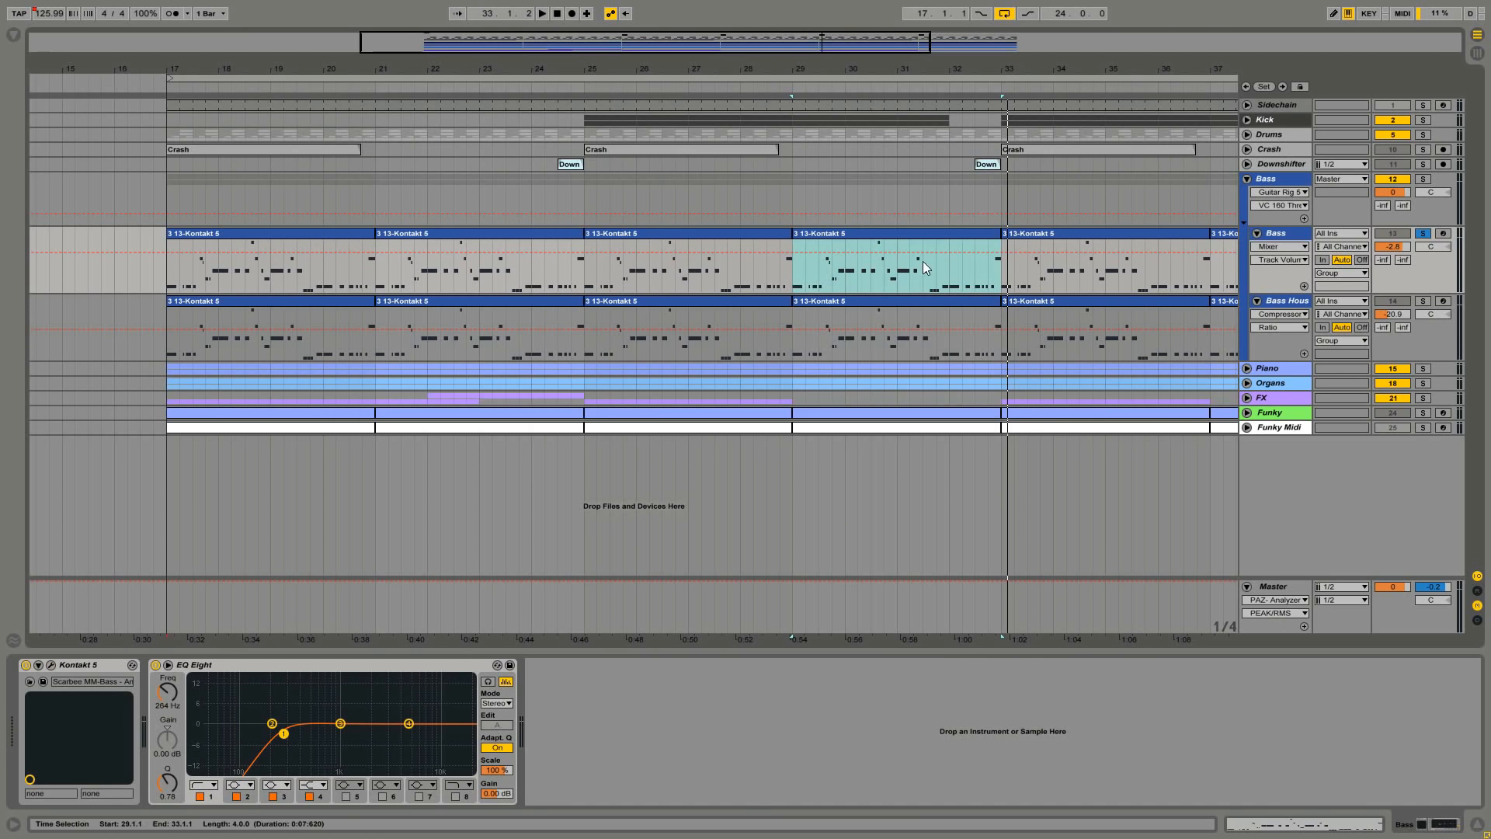
pyautogui.press('space')
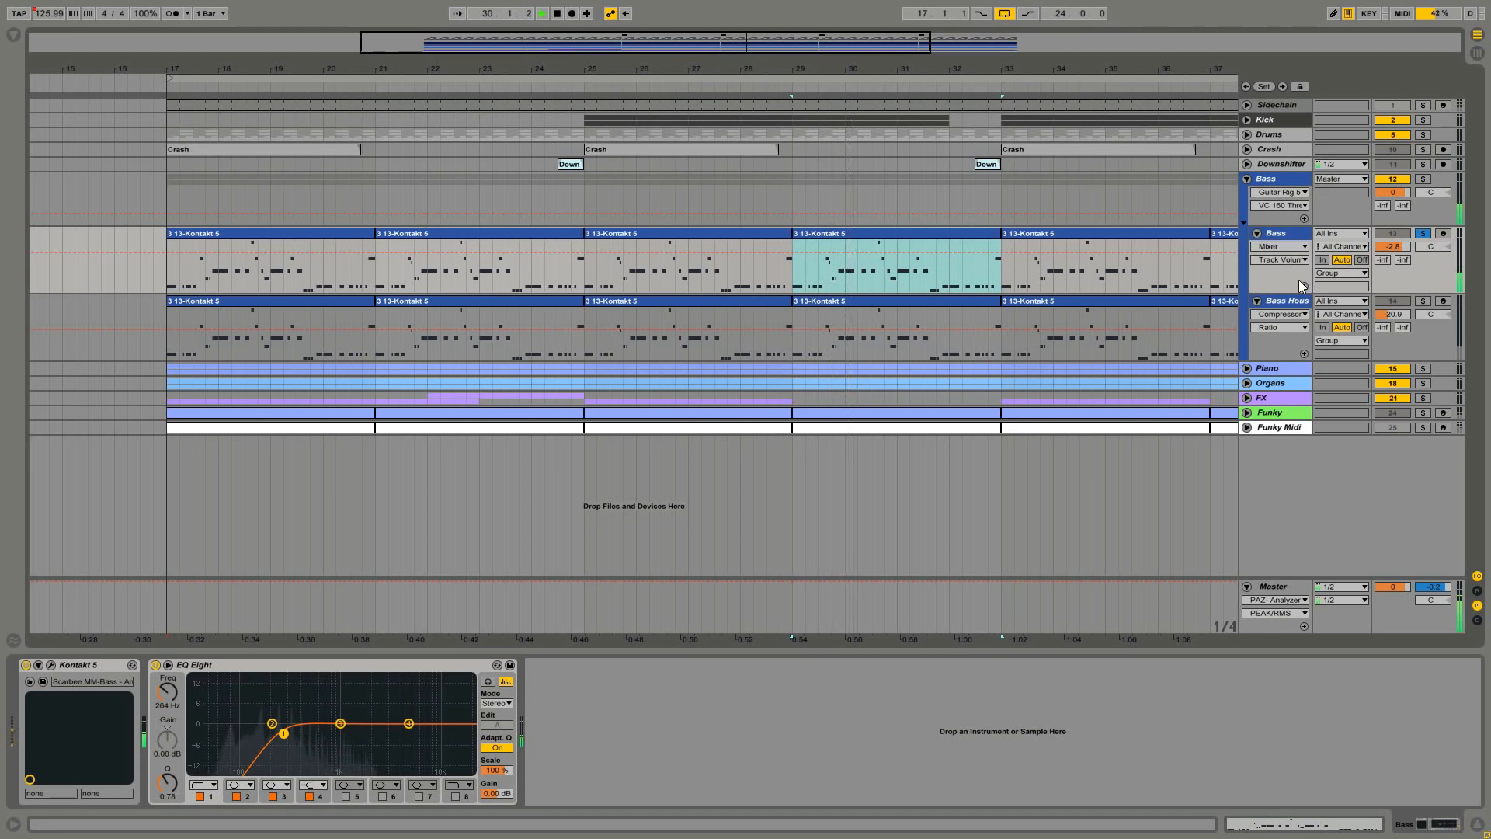
pyautogui.click(1295, 237)
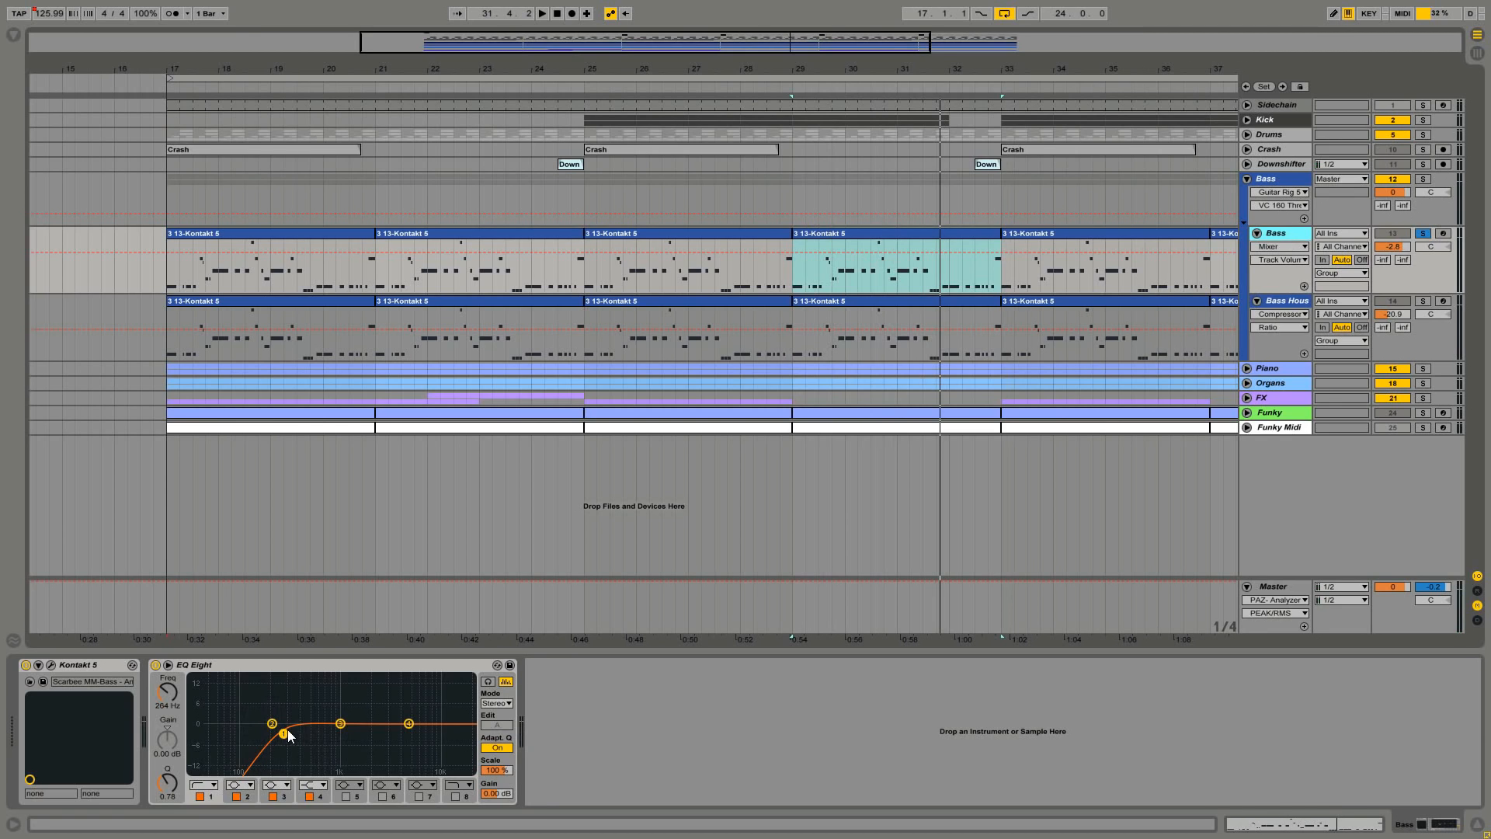
# Solo the Bass House track and play it from bar 29 with its device chain in view.
pyautogui.click(1294, 302)
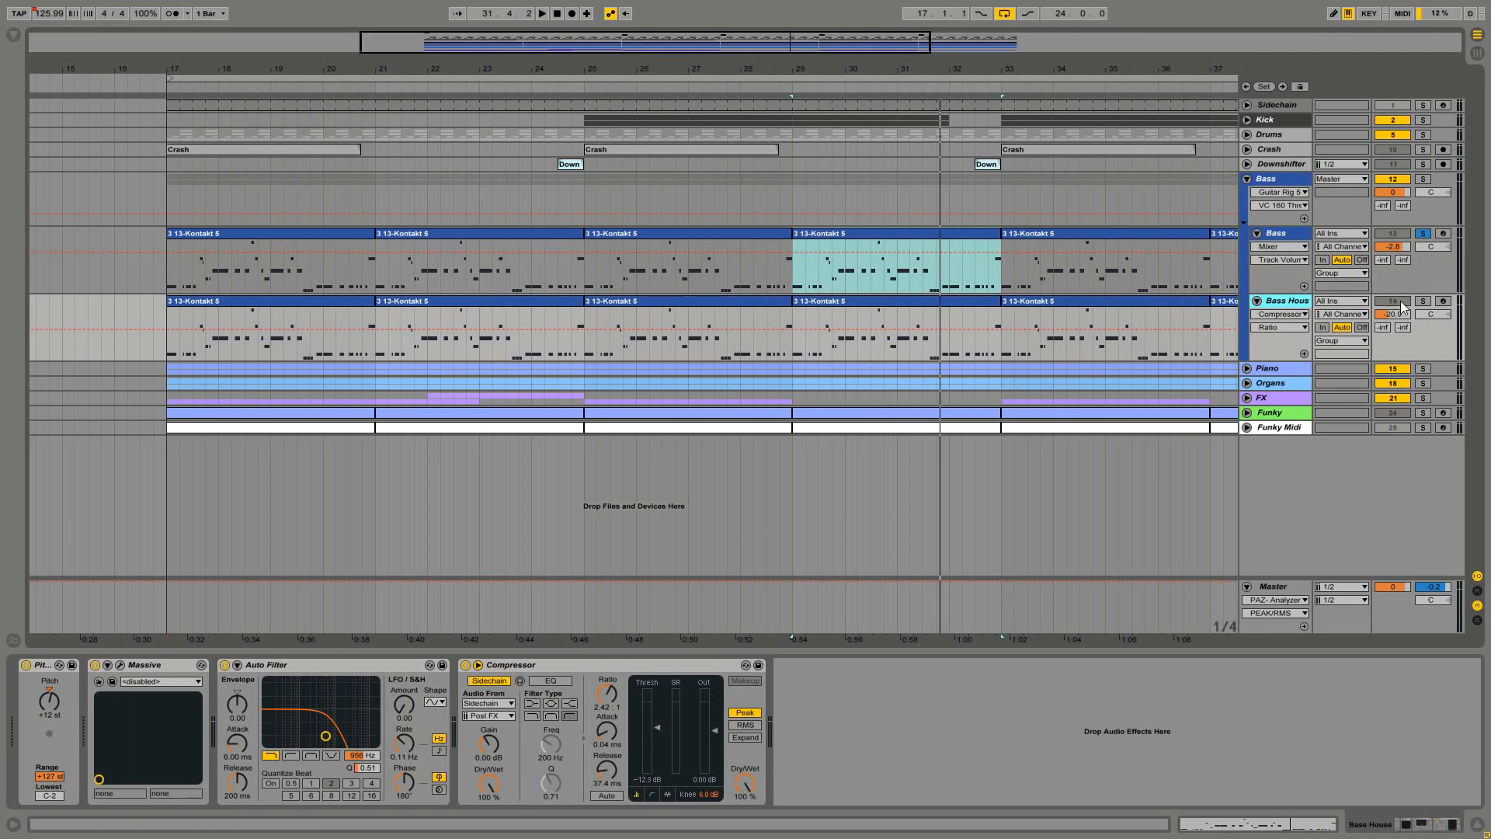
pyautogui.click(1422, 301)
pyautogui.press('space')
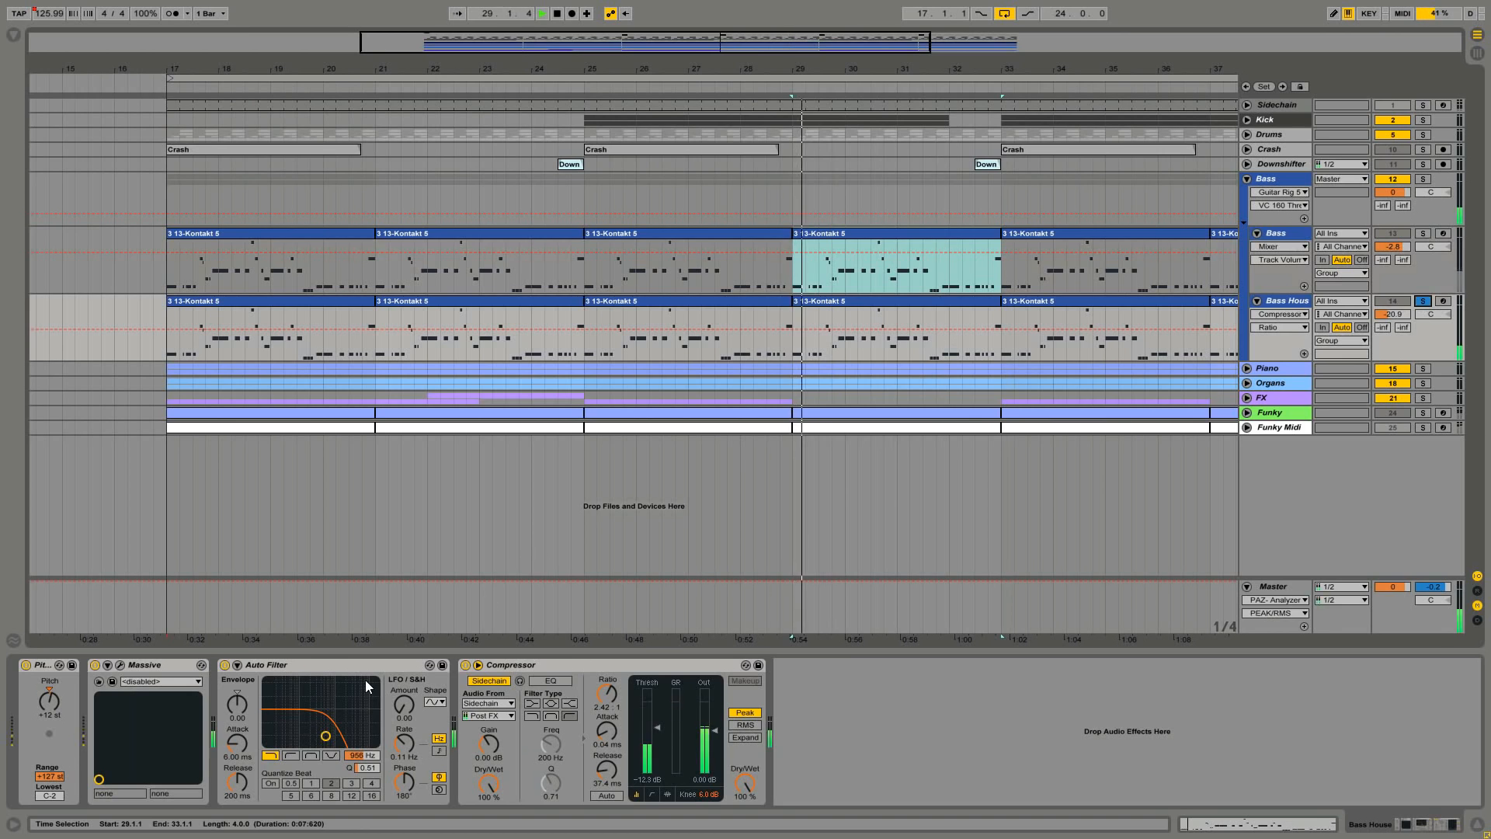
# Inspect the voicing and first envelope settings of the Massive synth on the Bass House track.
pyautogui.click(123, 669)
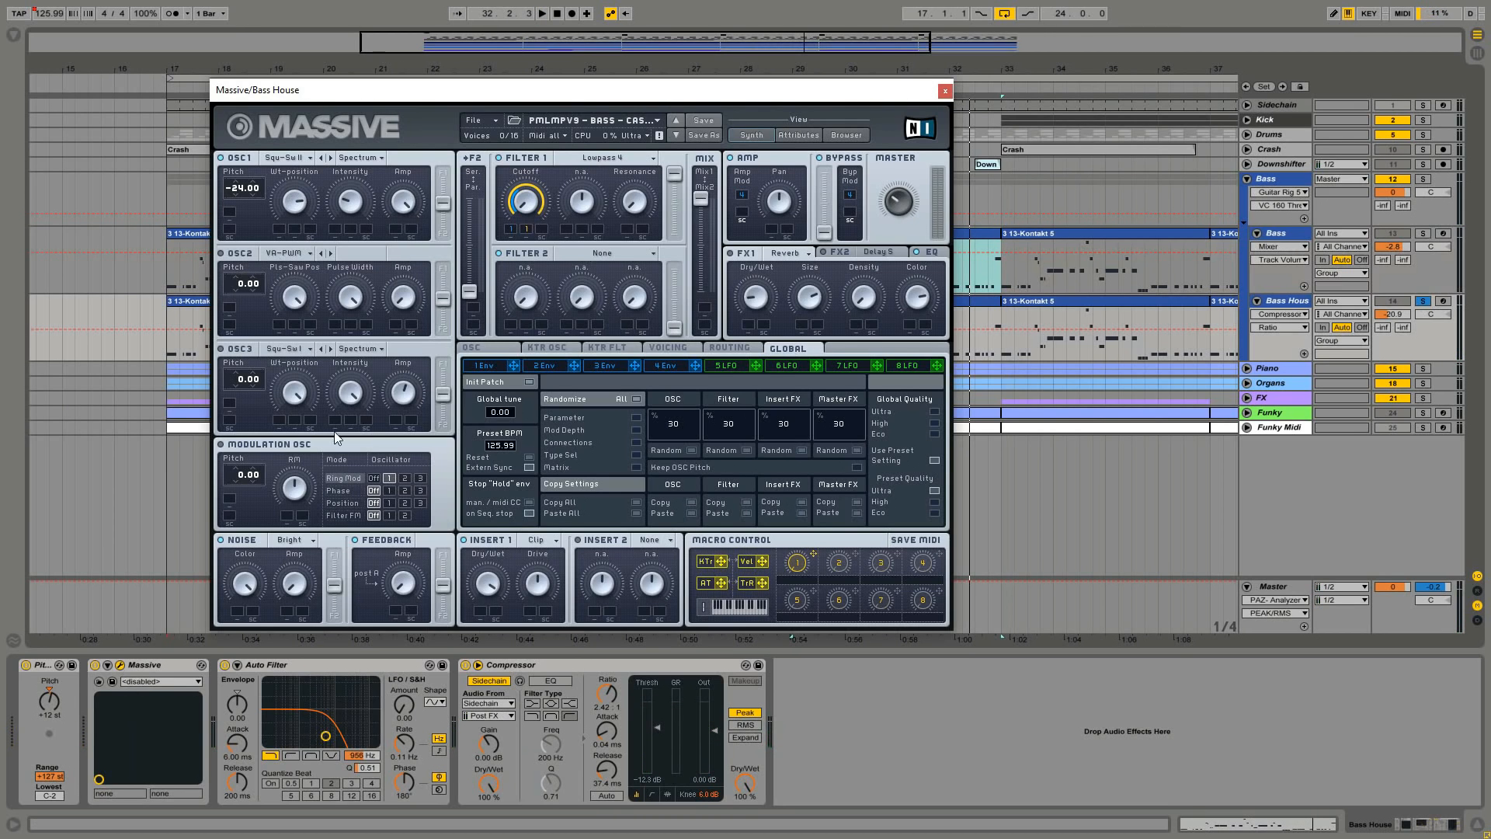
pyautogui.click(670, 348)
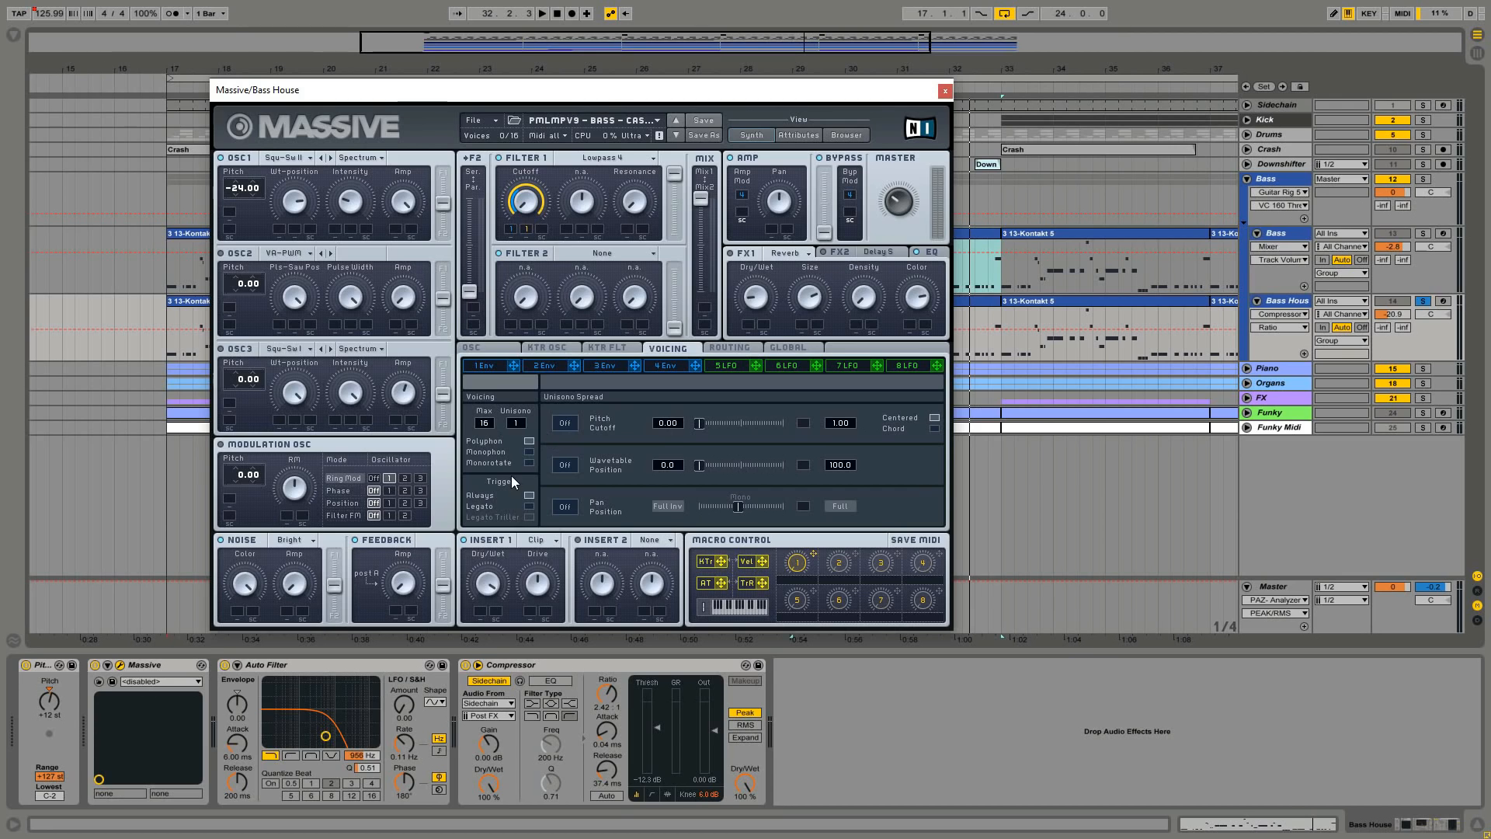
pyautogui.click(490, 367)
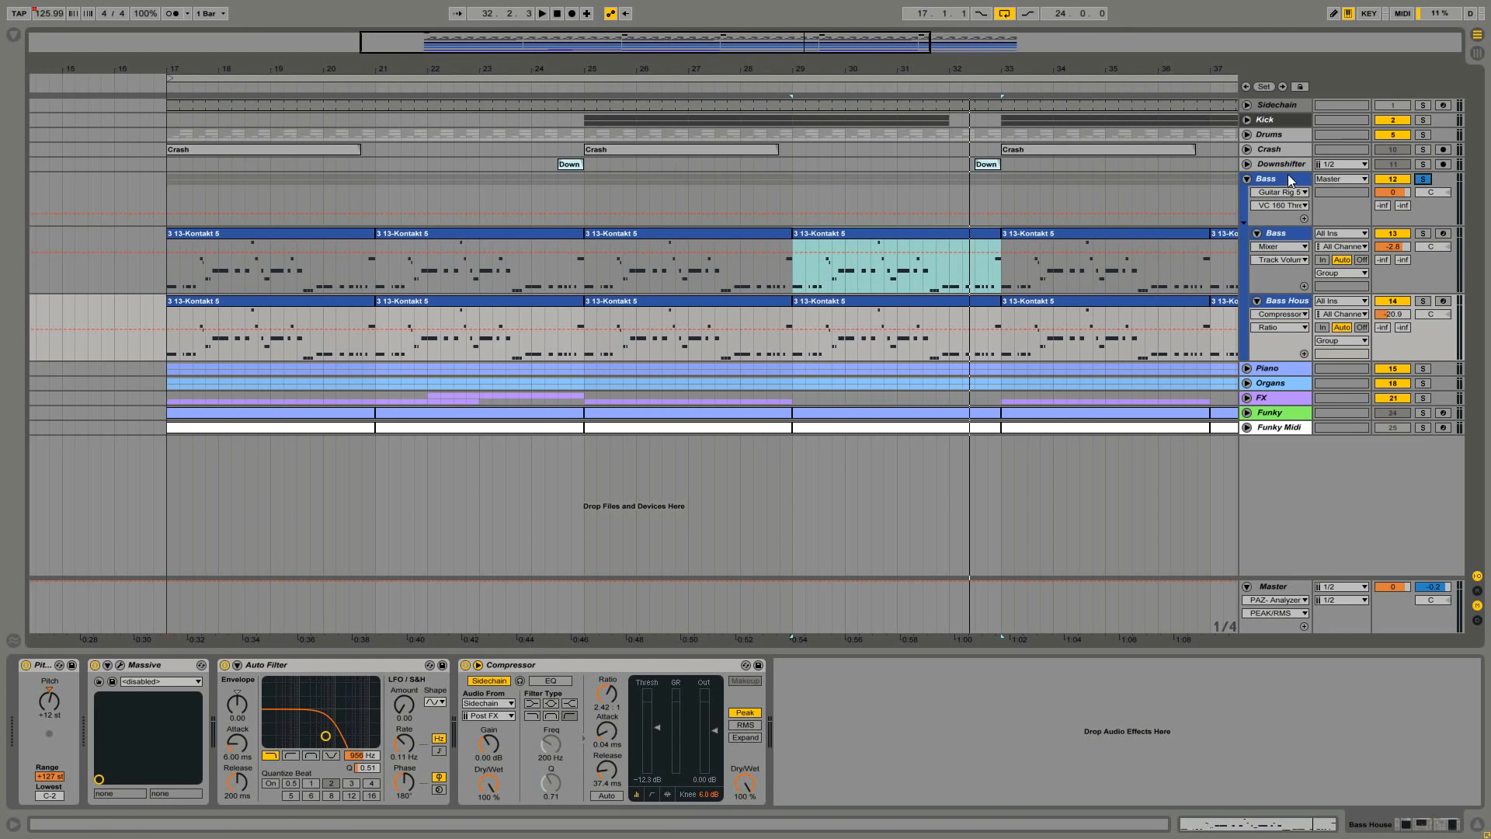
# Review the Guitar Rig 5 compressor on the Bass group again and close its window.
pyautogui.click(1290, 180)
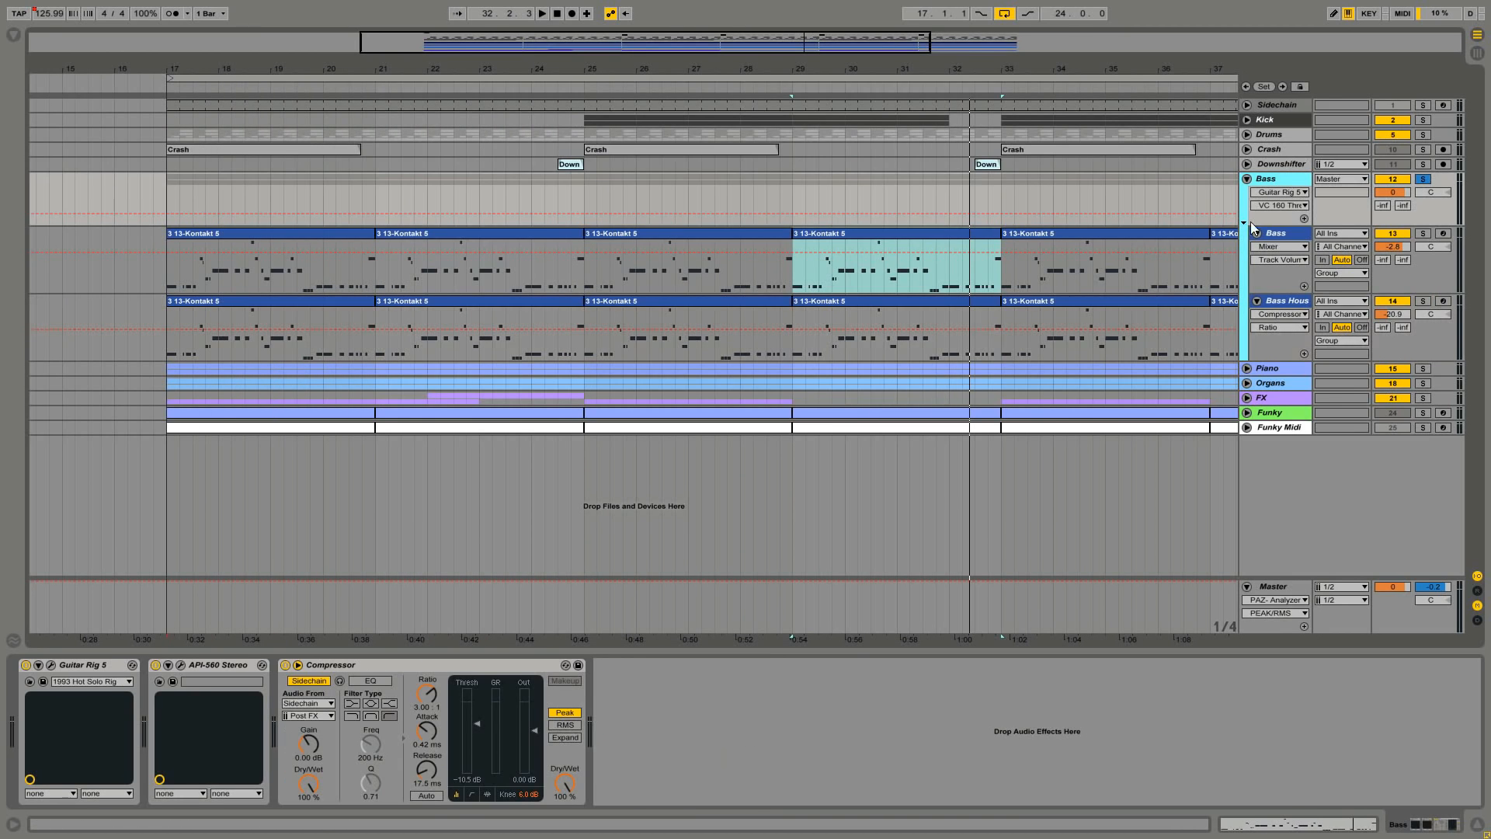
pyautogui.click(51, 666)
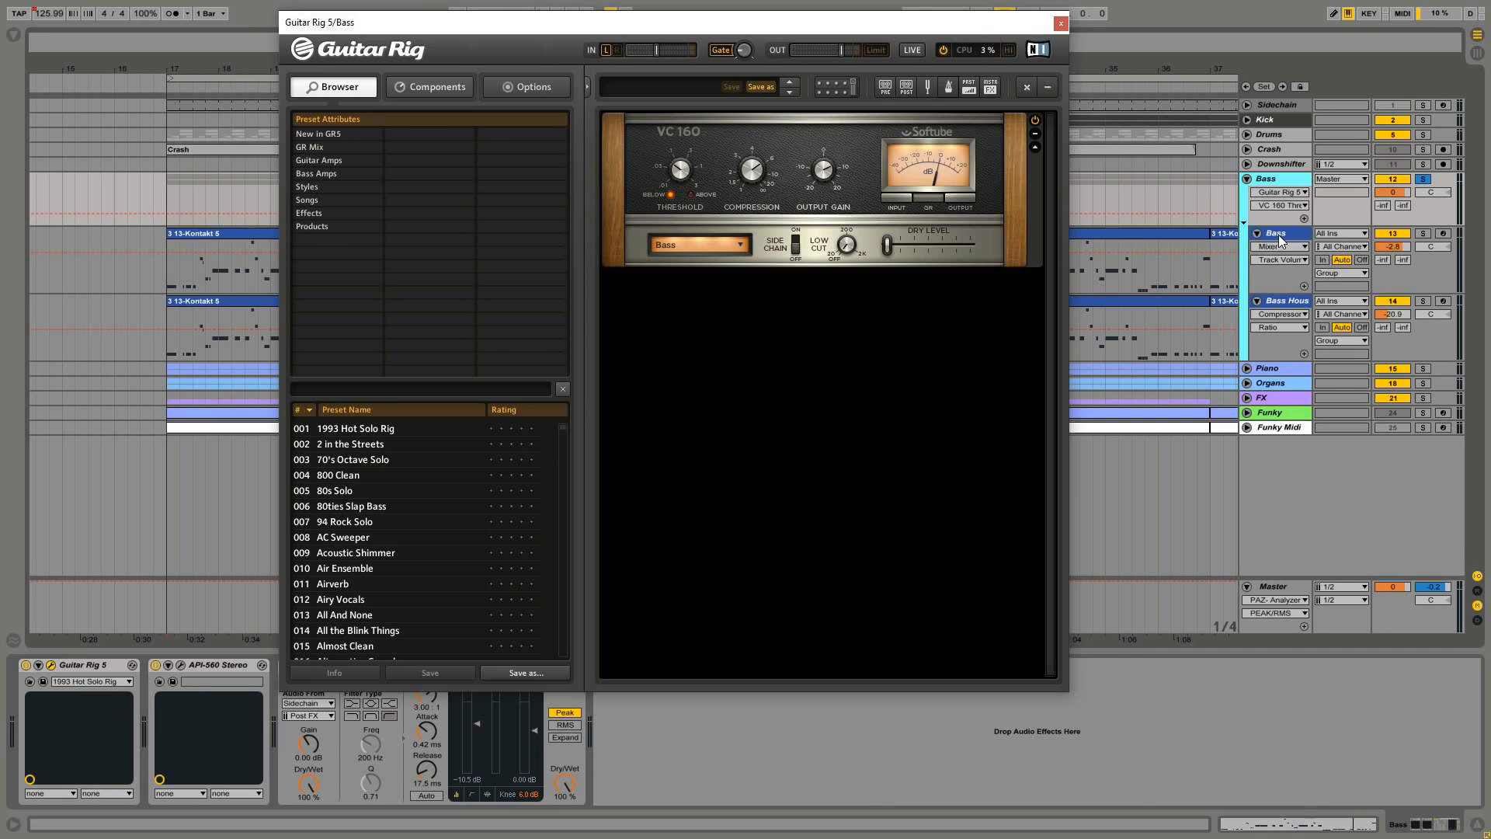
pyautogui.click(1061, 24)
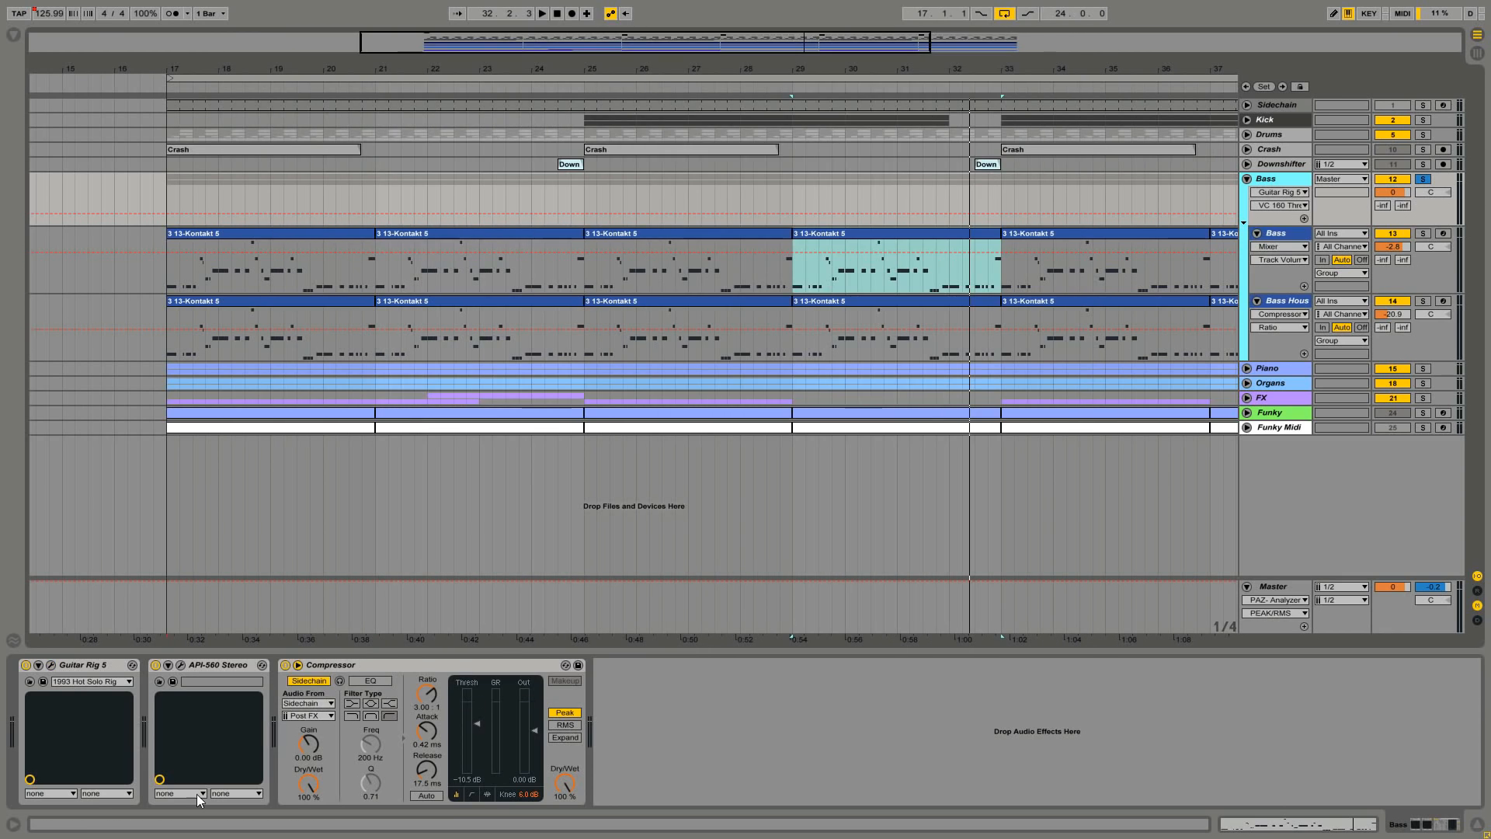
# Compare the Bass group's sound with Guitar Rig 5 bypassed and enabled during playback, leaving the device enabled.
pyautogui.click(26, 665)
pyautogui.press('space')
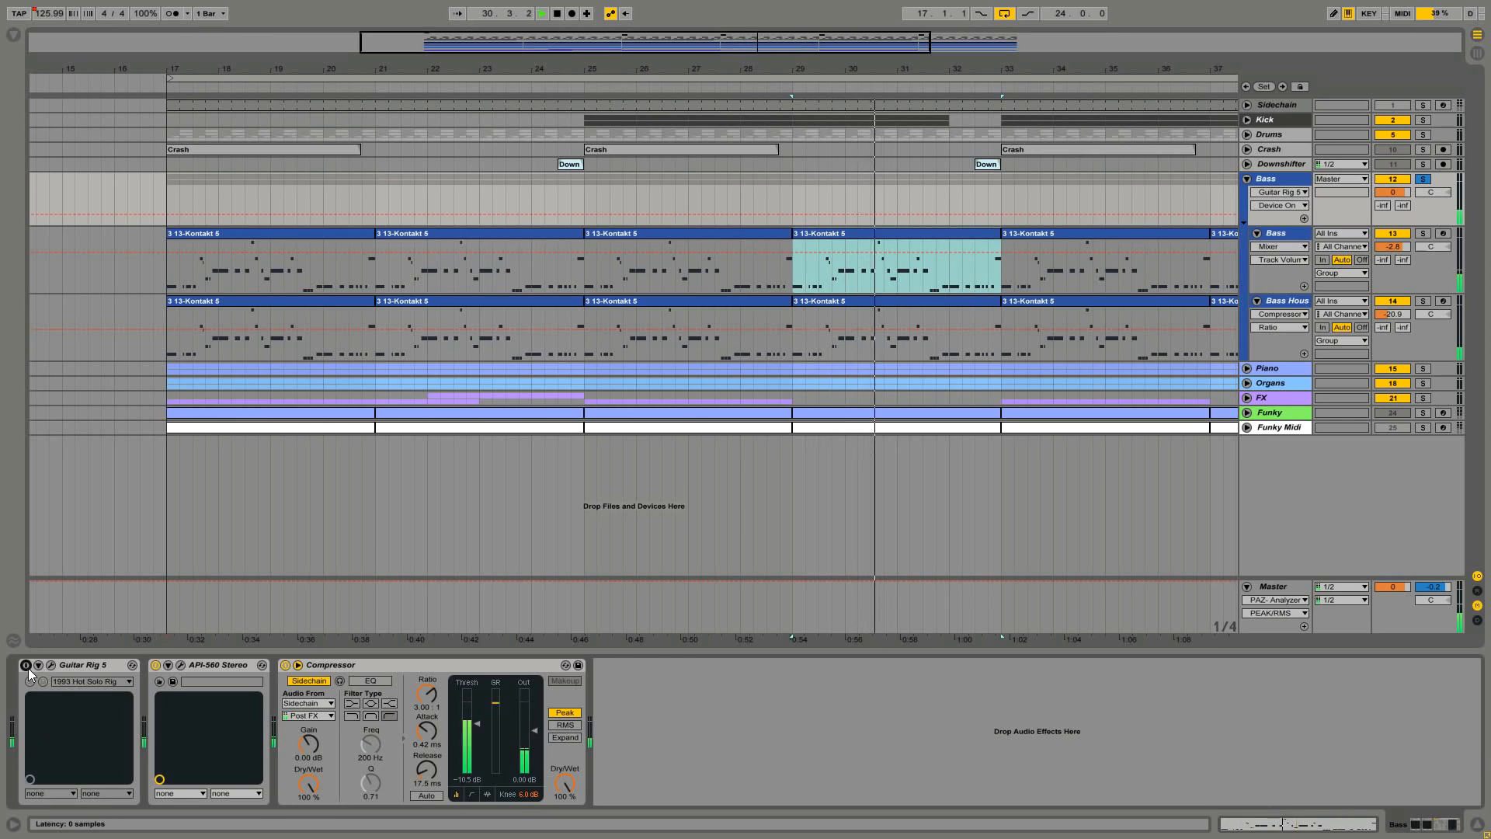
pyautogui.click(26, 666)
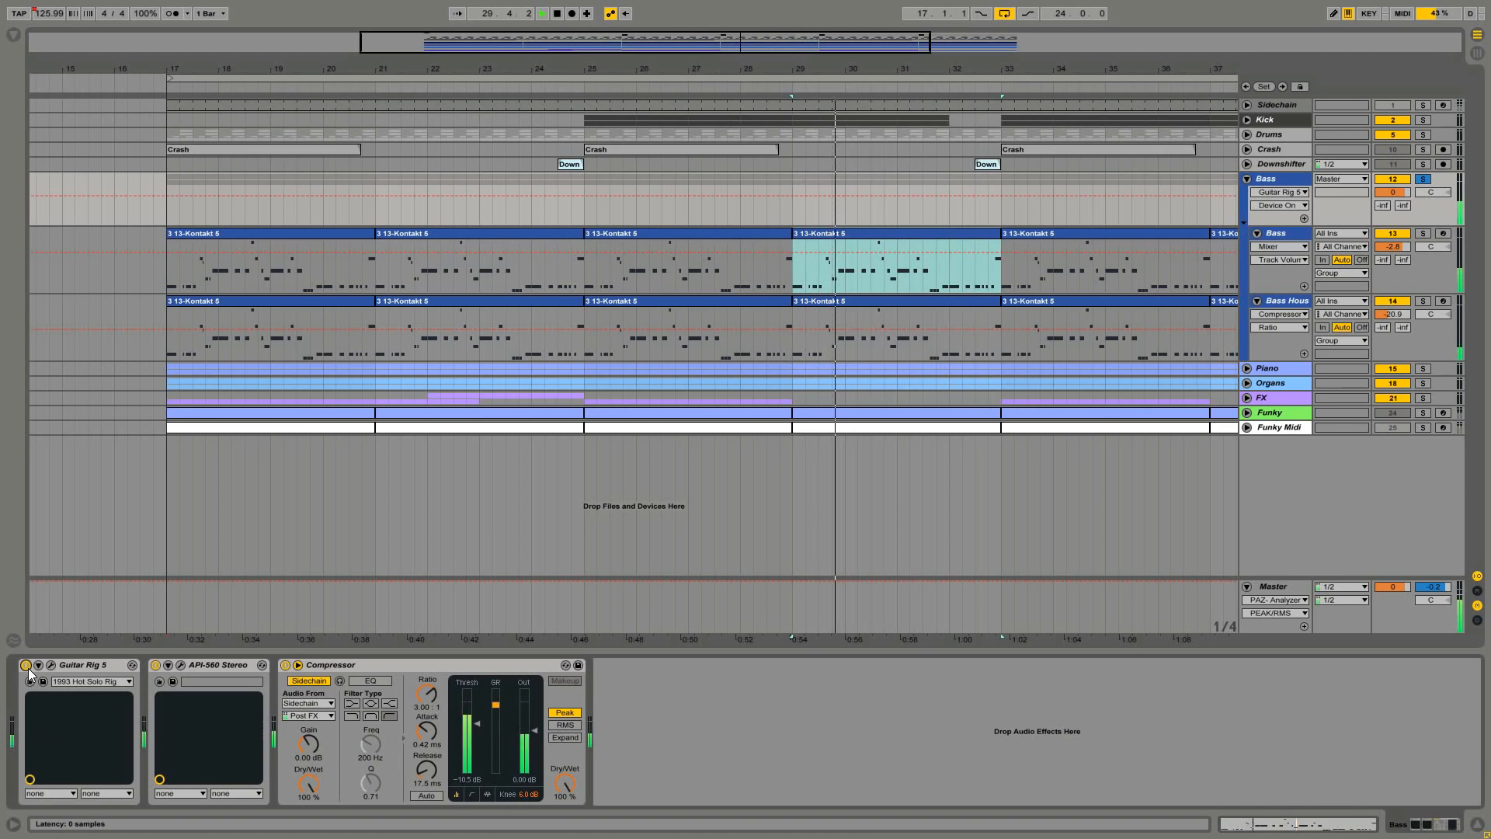
pyautogui.click(27, 666)
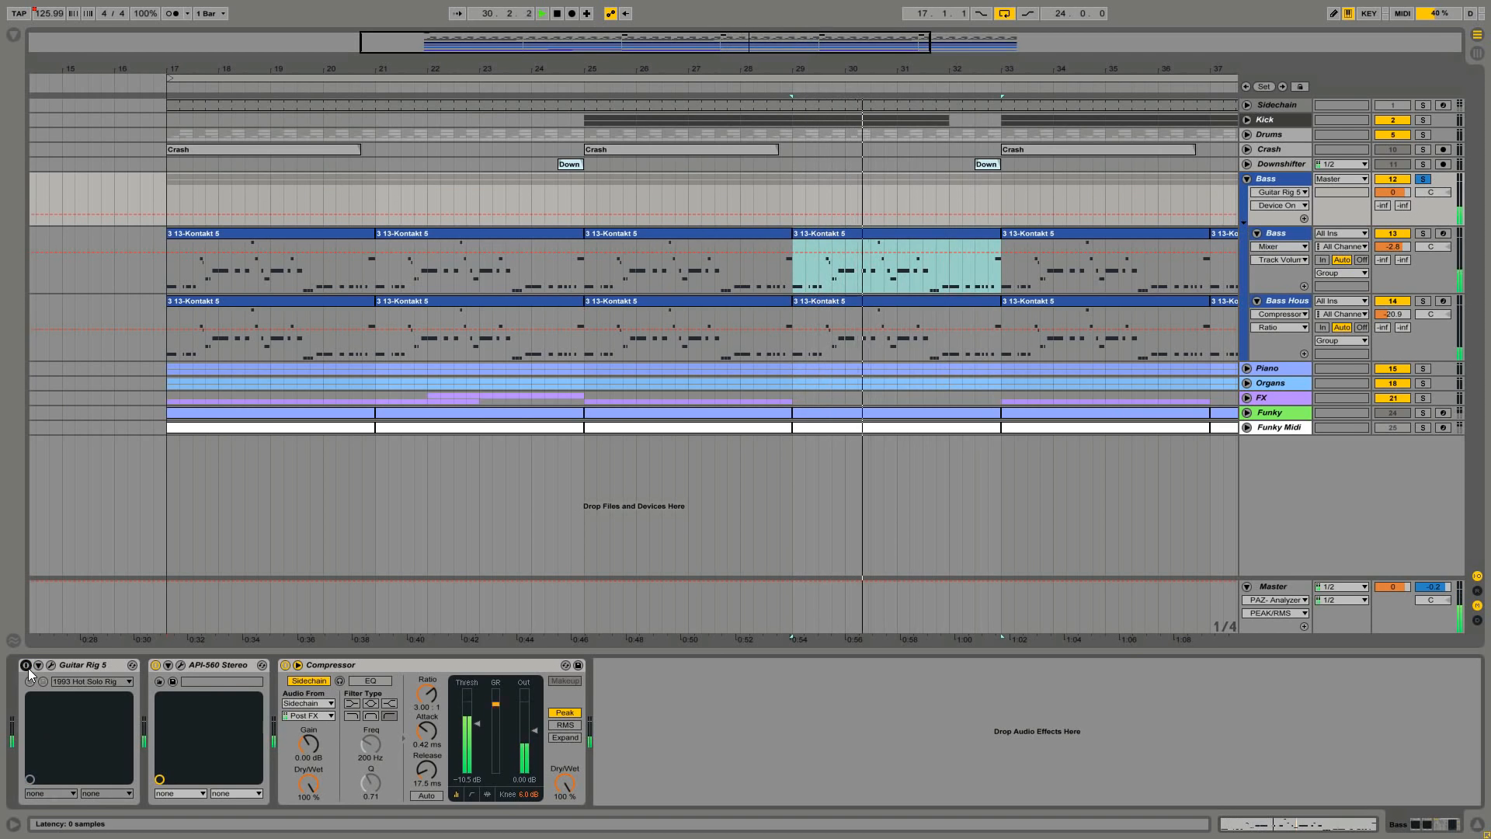
pyautogui.click(26, 666)
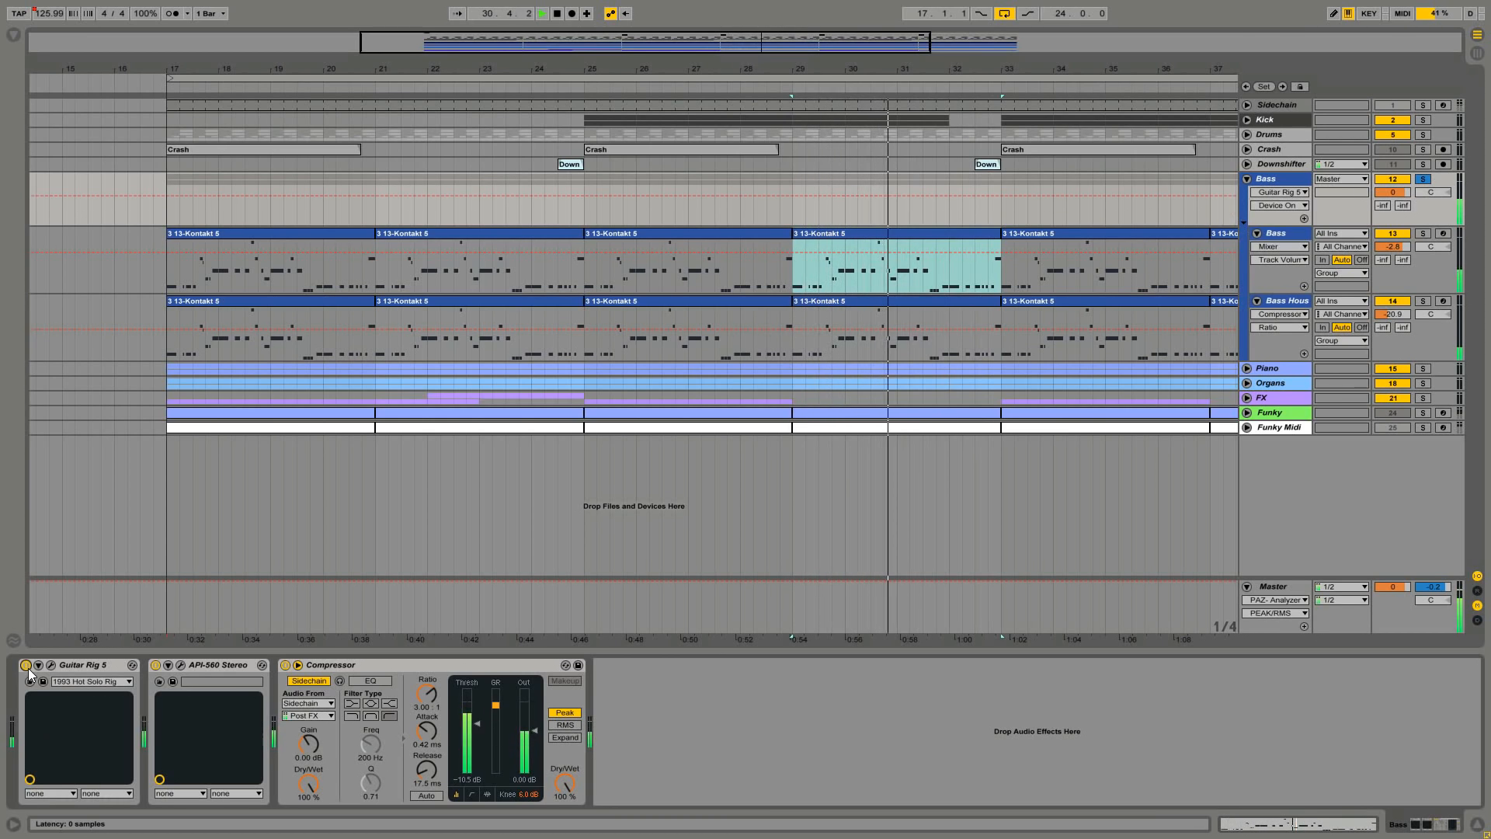
pyautogui.press('space')
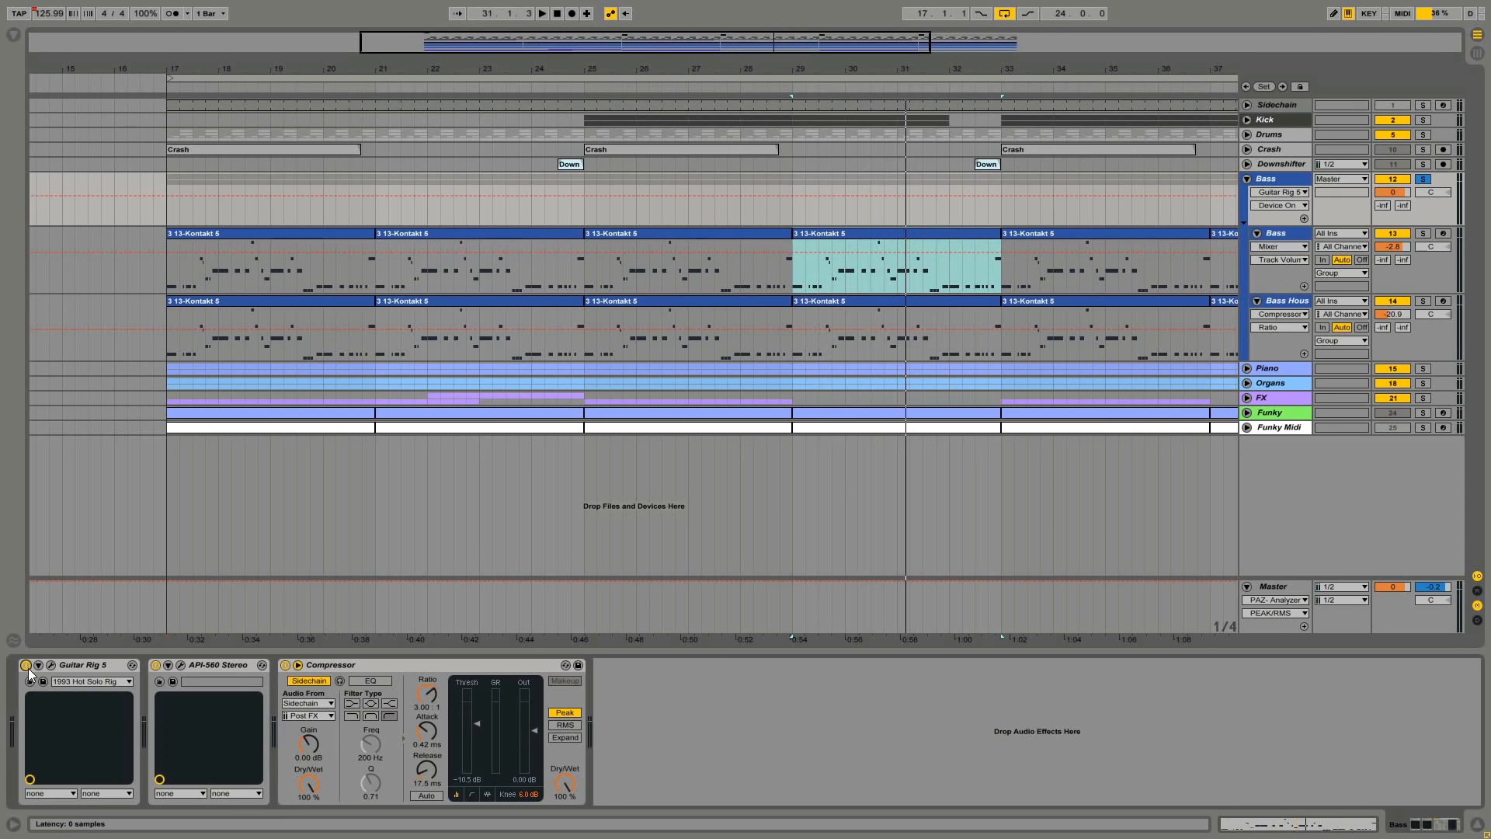
# Inspect the API-560 equalizer on the Bass group, close its window and fold the group.
pyautogui.click(180, 664)
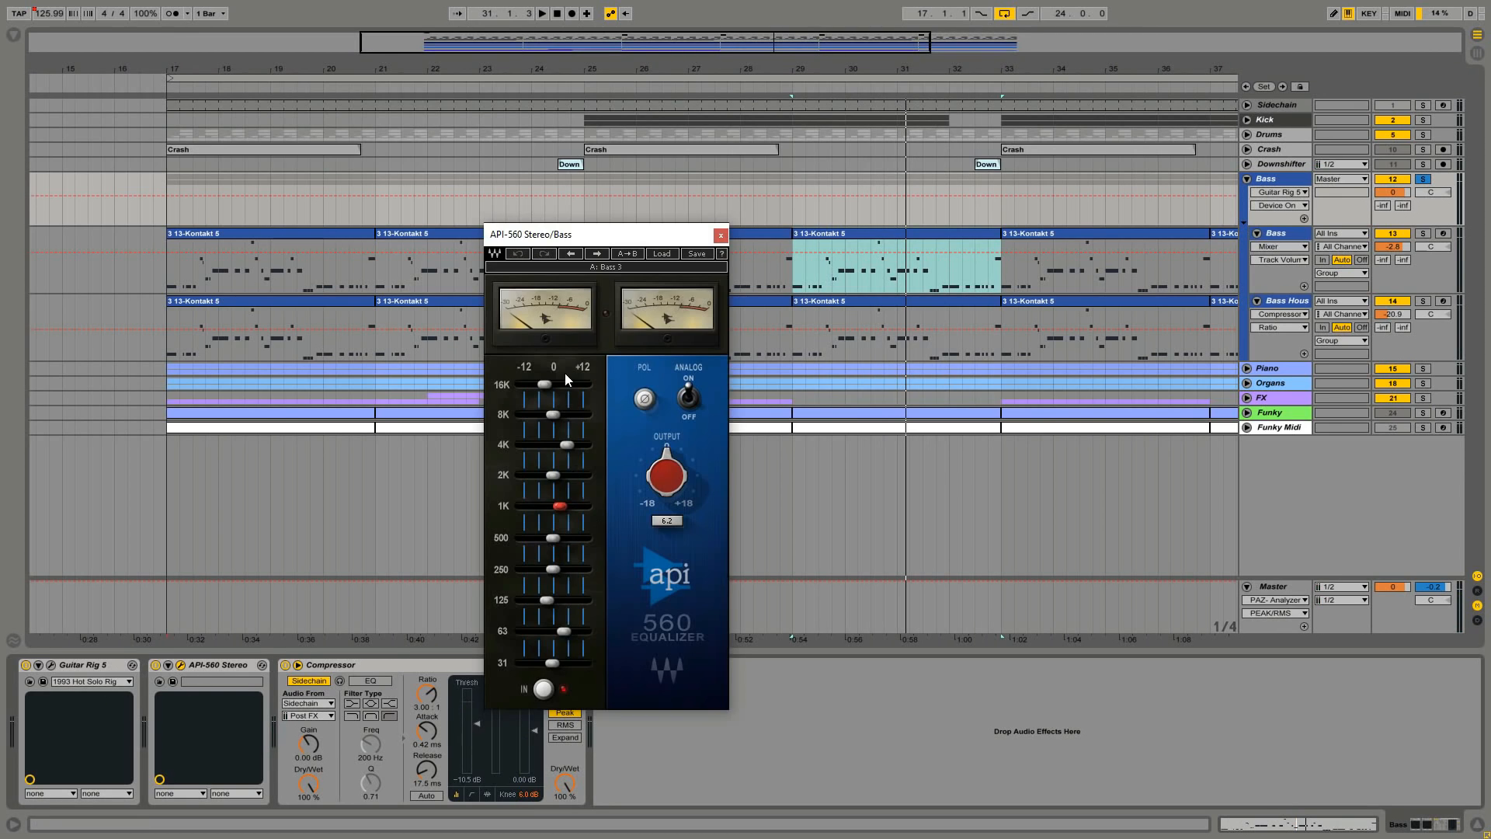
pyautogui.click(722, 235)
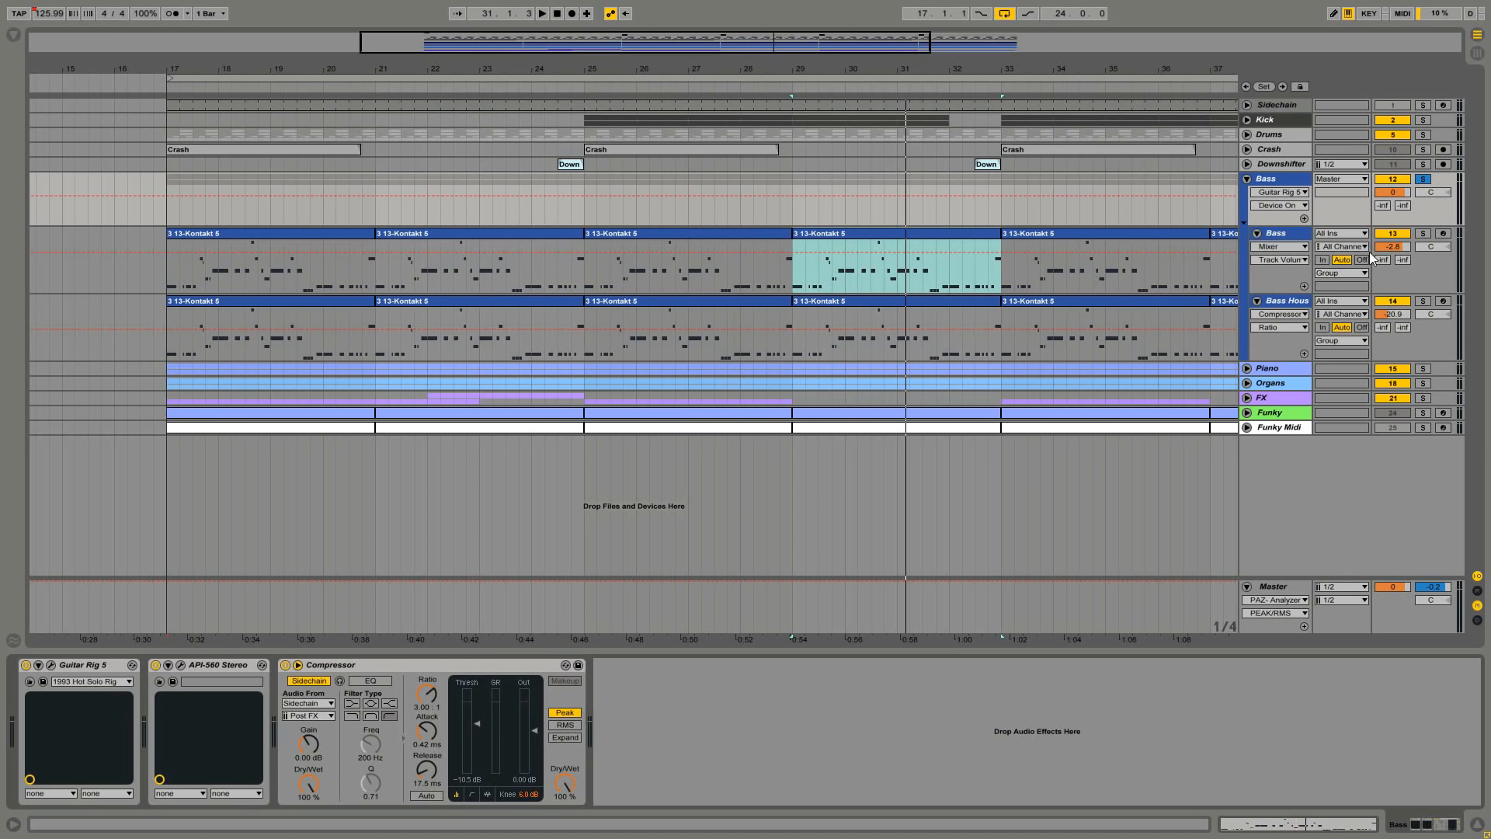
pyautogui.click(1247, 179)
# Solo the Kick group and play it from bar 28.
pyautogui.click(1292, 135)
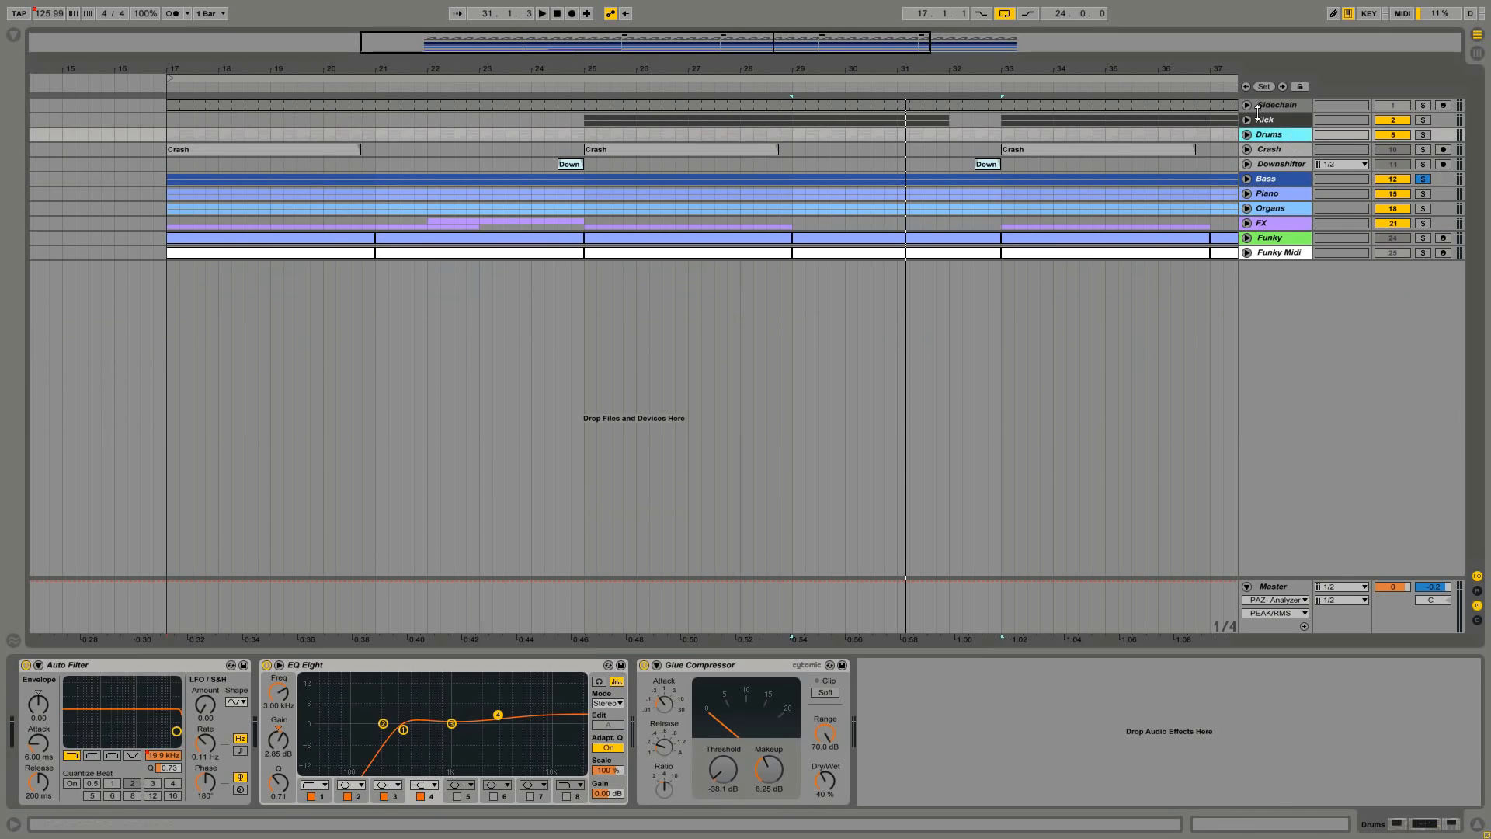
pyautogui.click(1424, 121)
pyautogui.click(738, 124)
pyautogui.press('space')
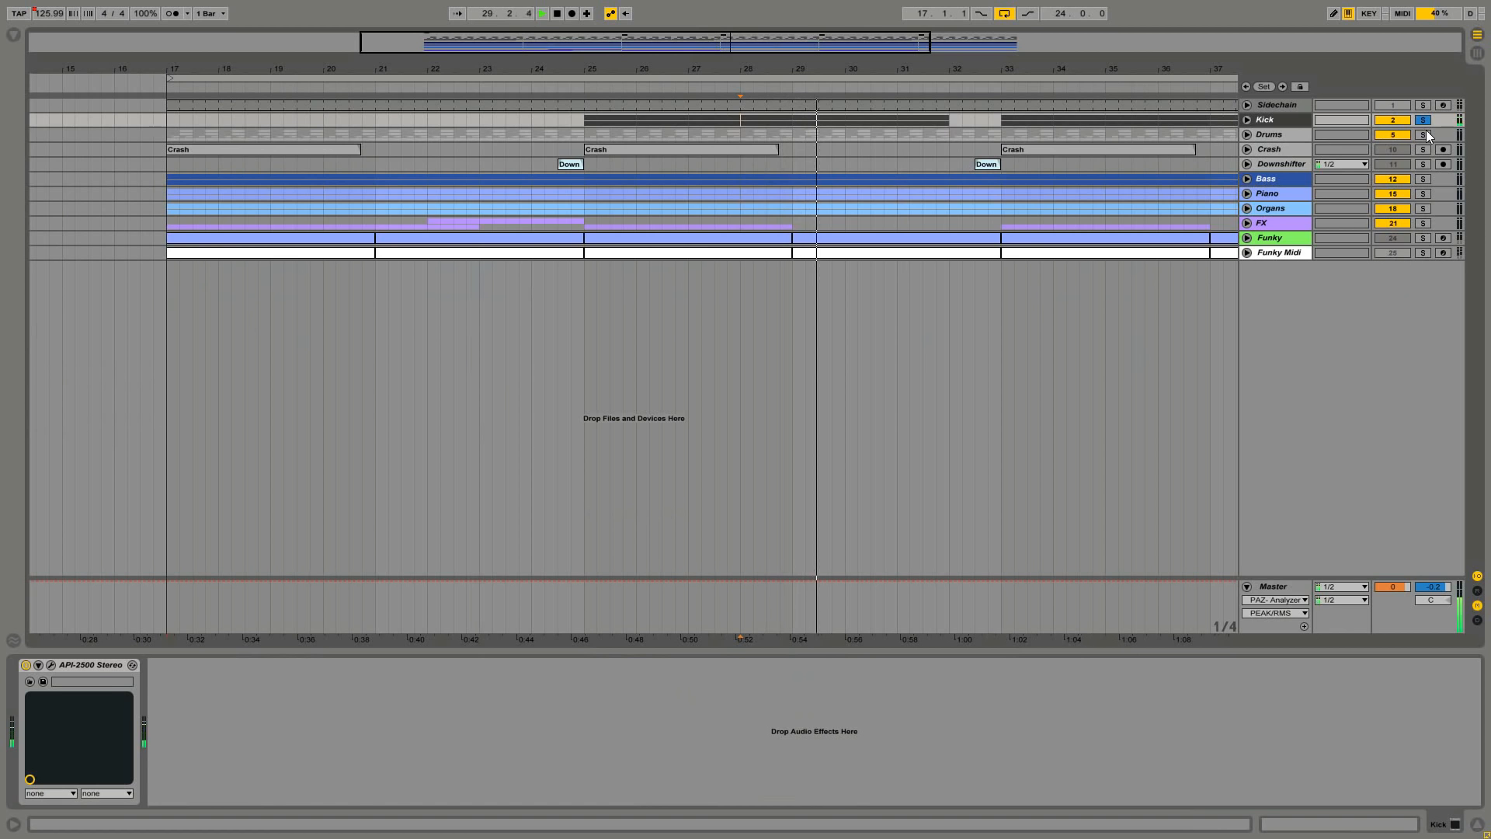
# Unfold and solo the Drums group, and play it from bar 27 with its clap and hat clips in view.
pyautogui.click(1288, 136)
pyautogui.click(1248, 134)
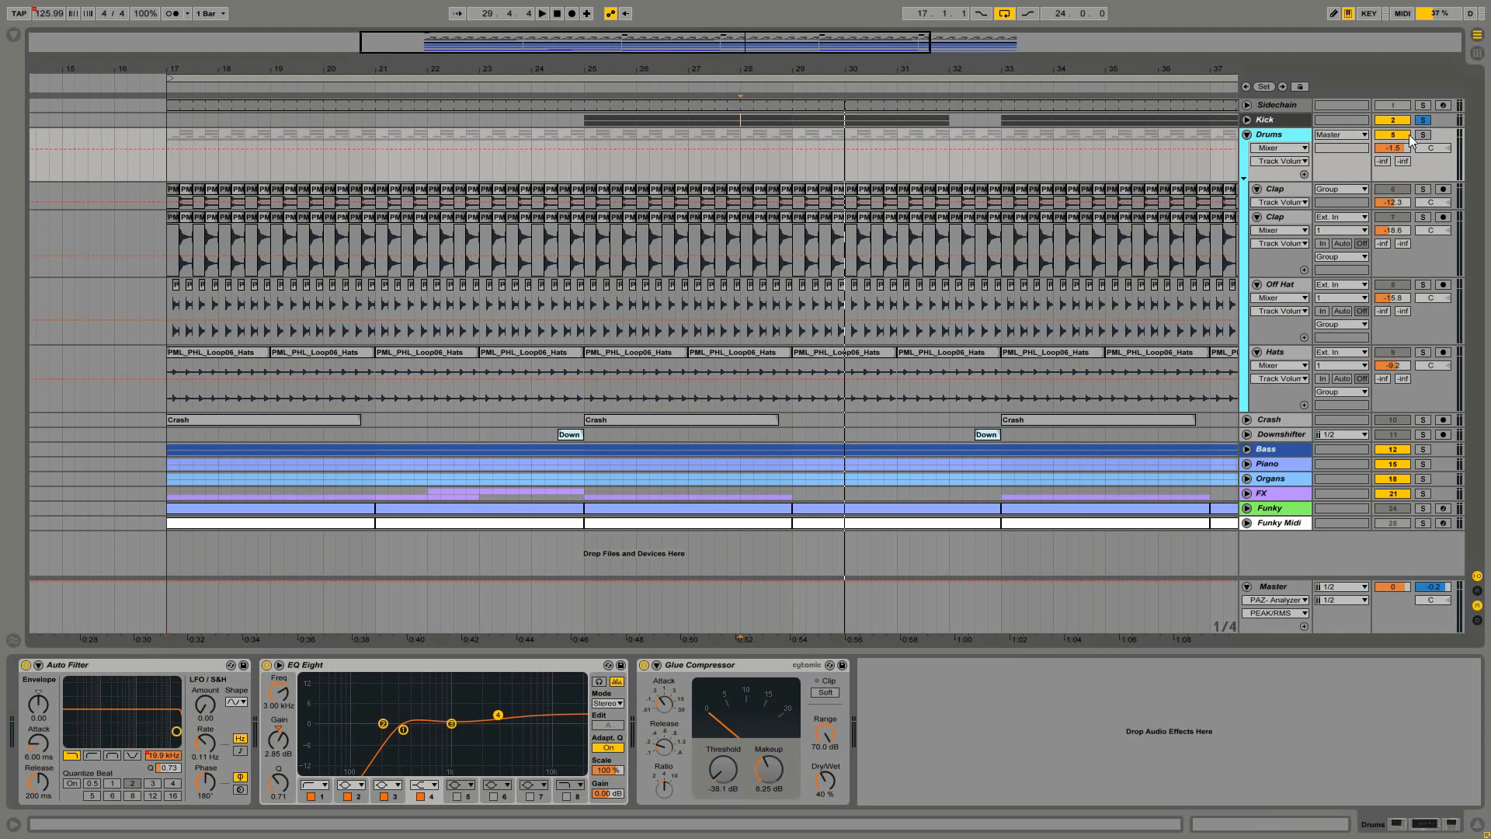
pyautogui.click(1421, 134)
pyautogui.moveTo(744, 69); pyautogui.dragTo(748, 132)
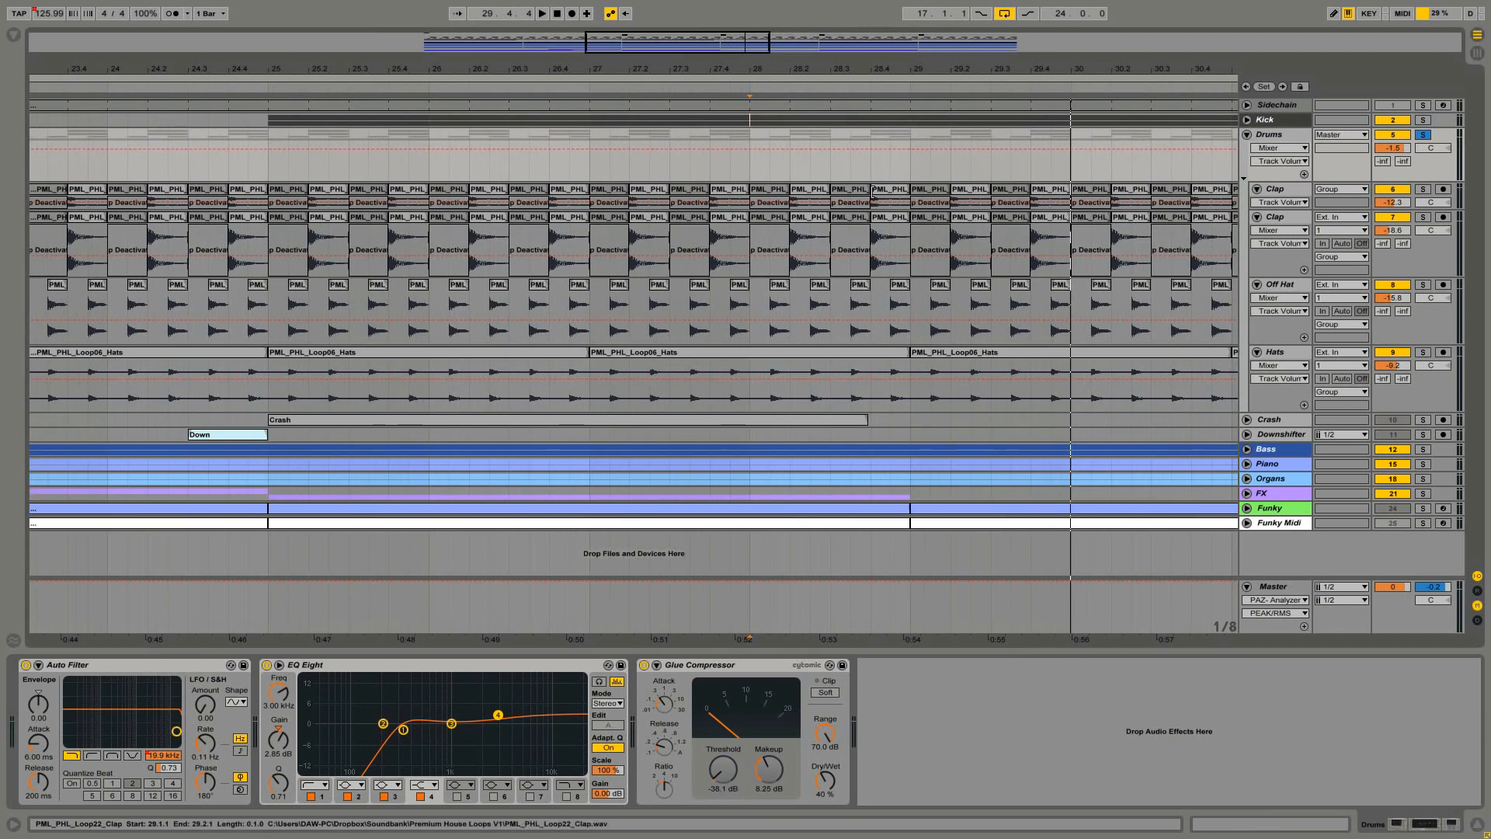
pyautogui.click(595, 160)
pyautogui.press('space')
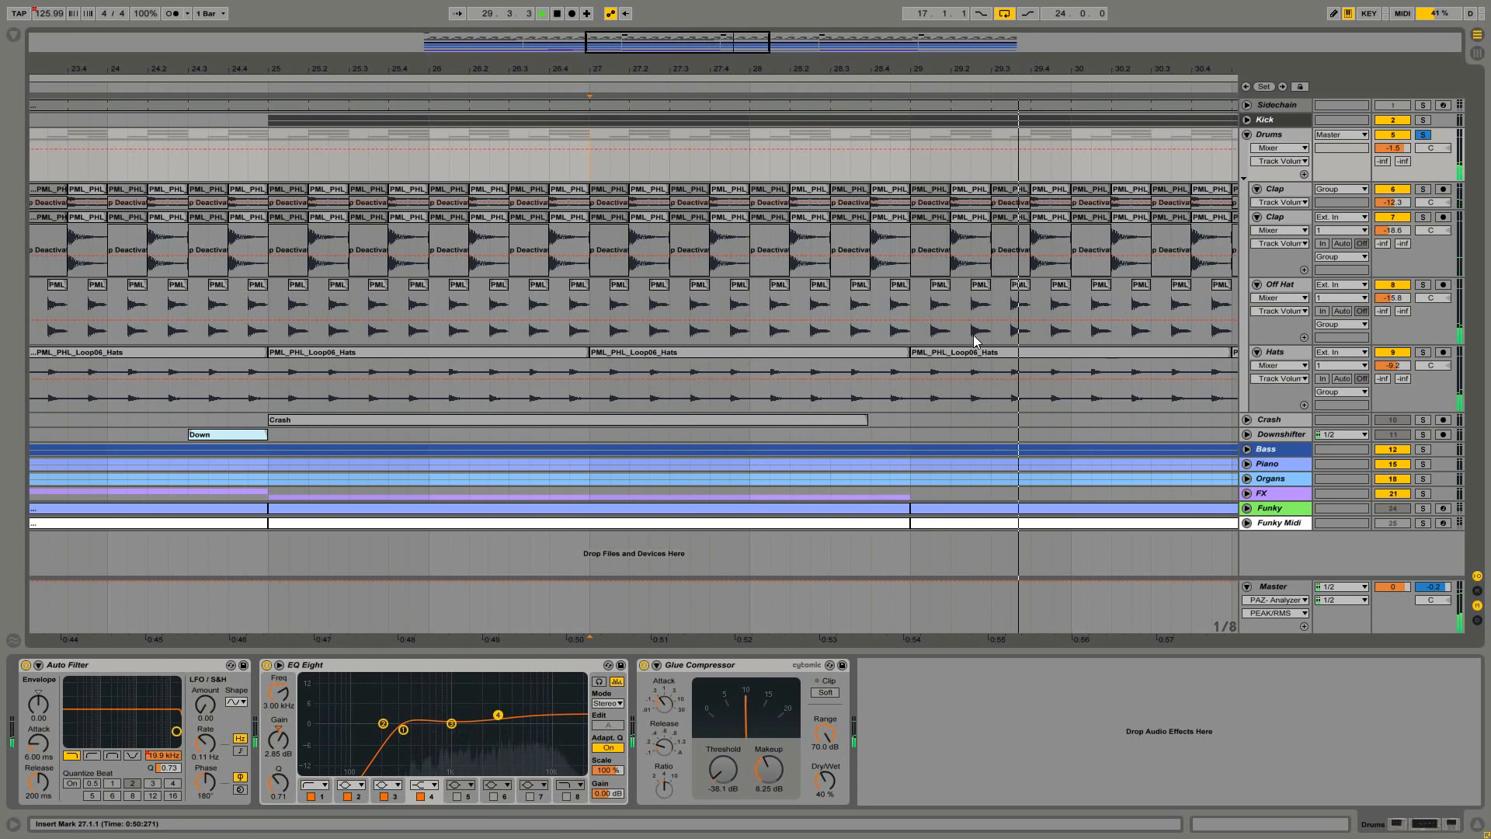
pyautogui.press('space')
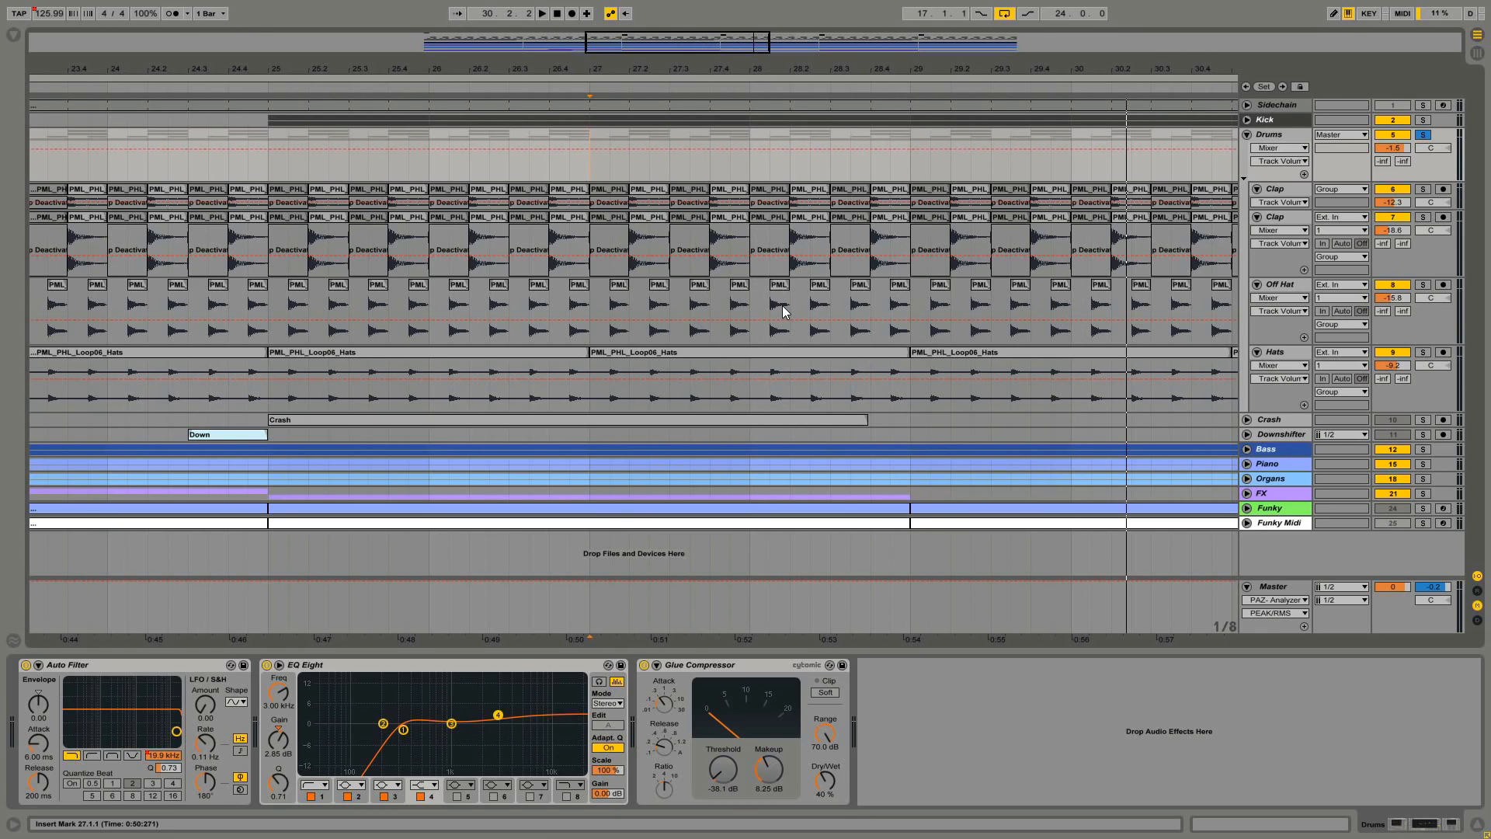
# Fold all tracks and play the full unsoloed arrangement from bar 25, checking the Funky track's contribution with its activator.
pyautogui.hotkey('alt', 'u')
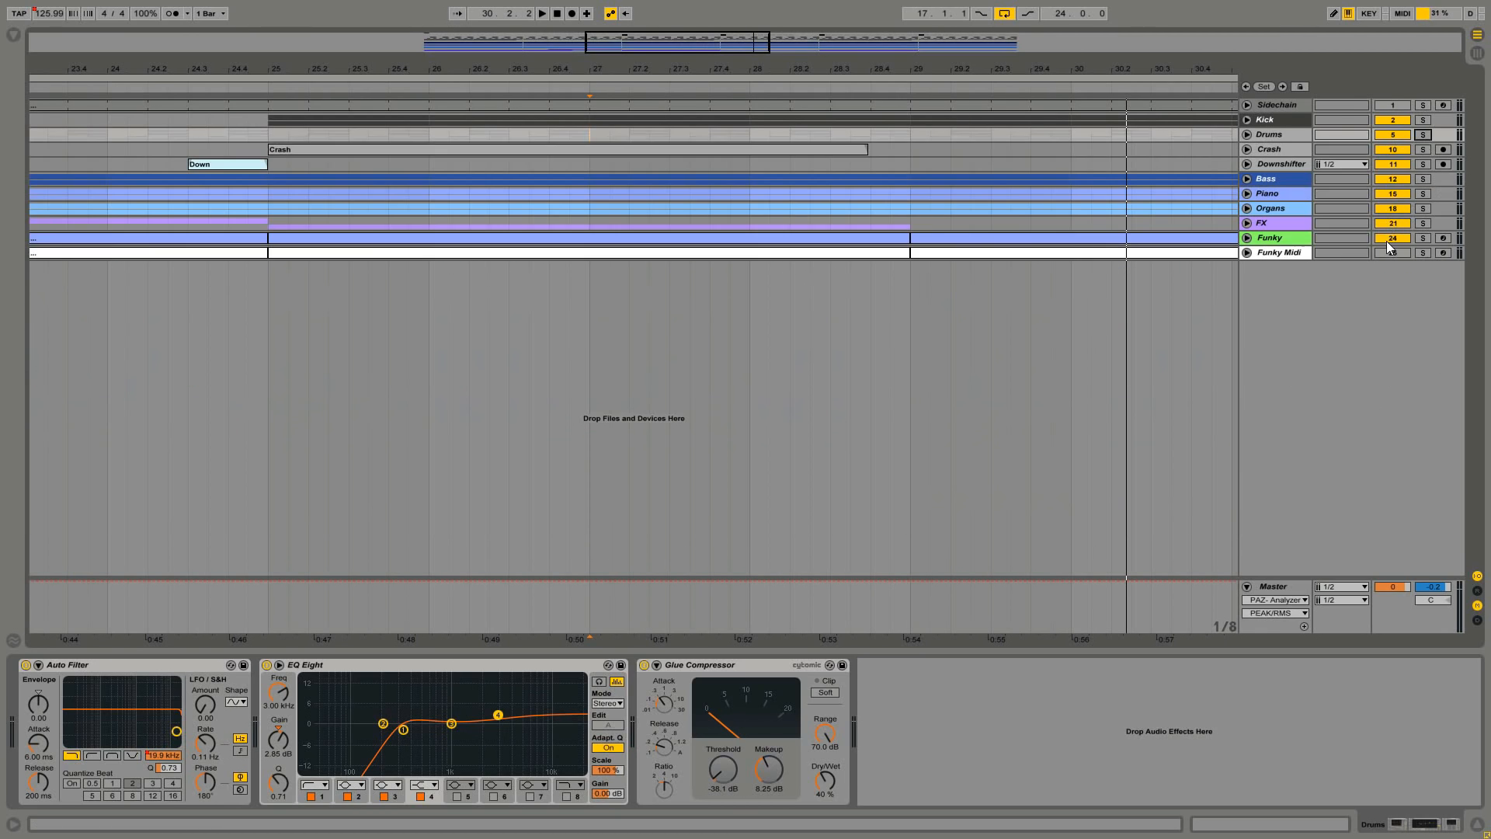
pyautogui.click(272, 220)
pyautogui.press('space')
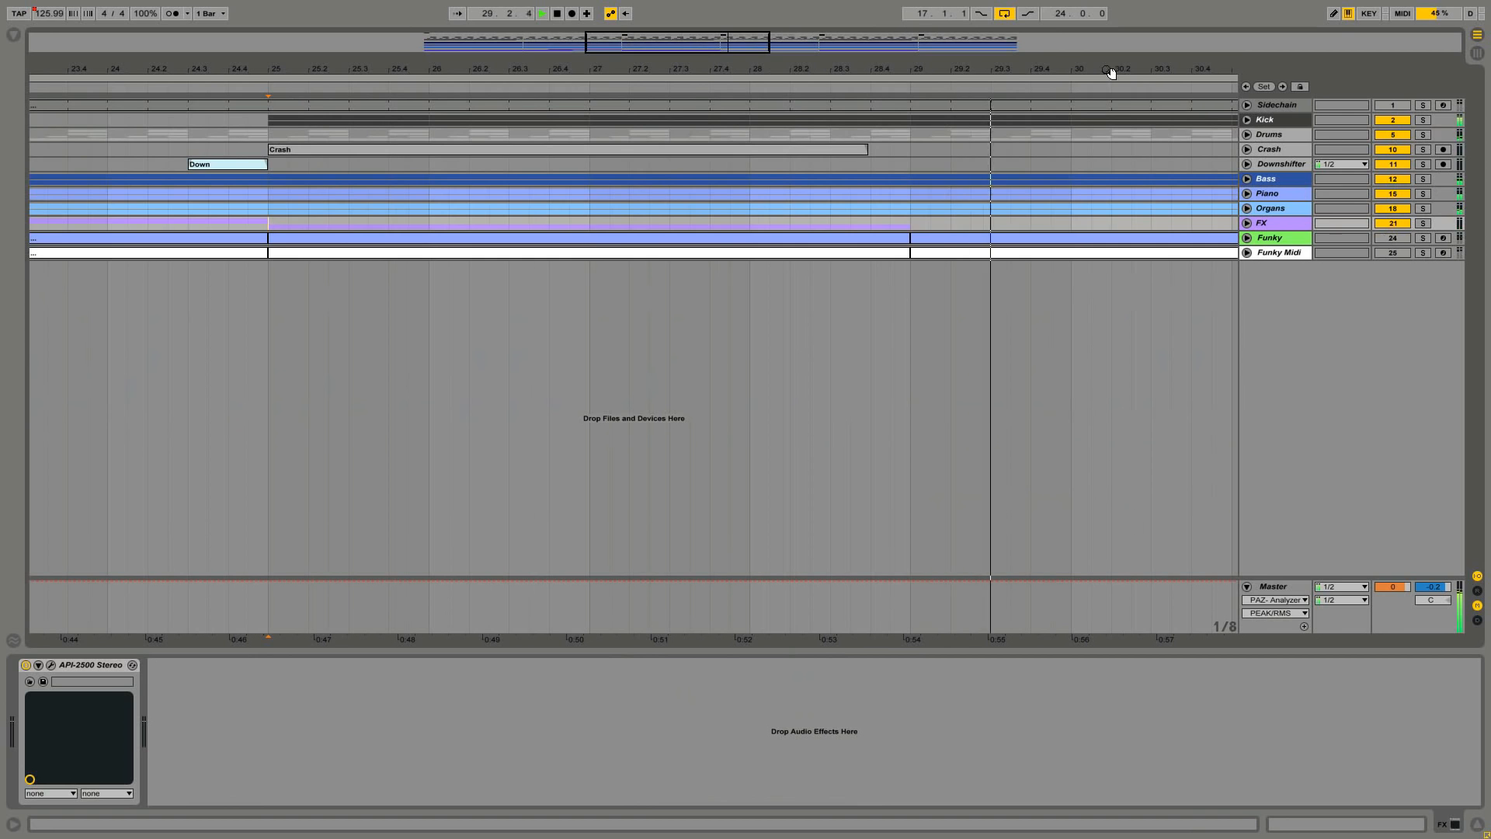
pyautogui.moveTo(1043, 68); pyautogui.dragTo(981, 33)
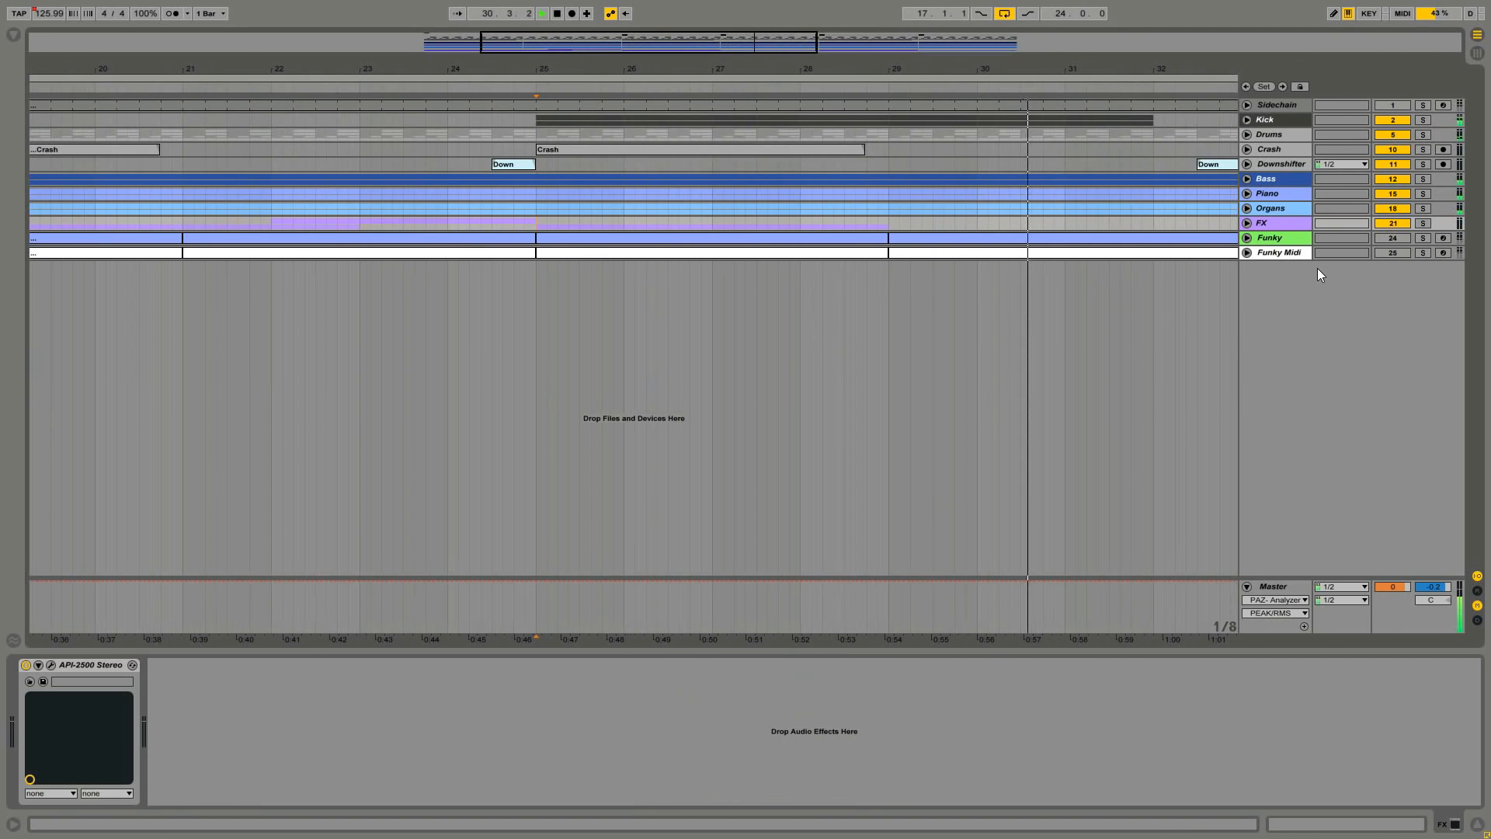
pyautogui.click(1395, 238)
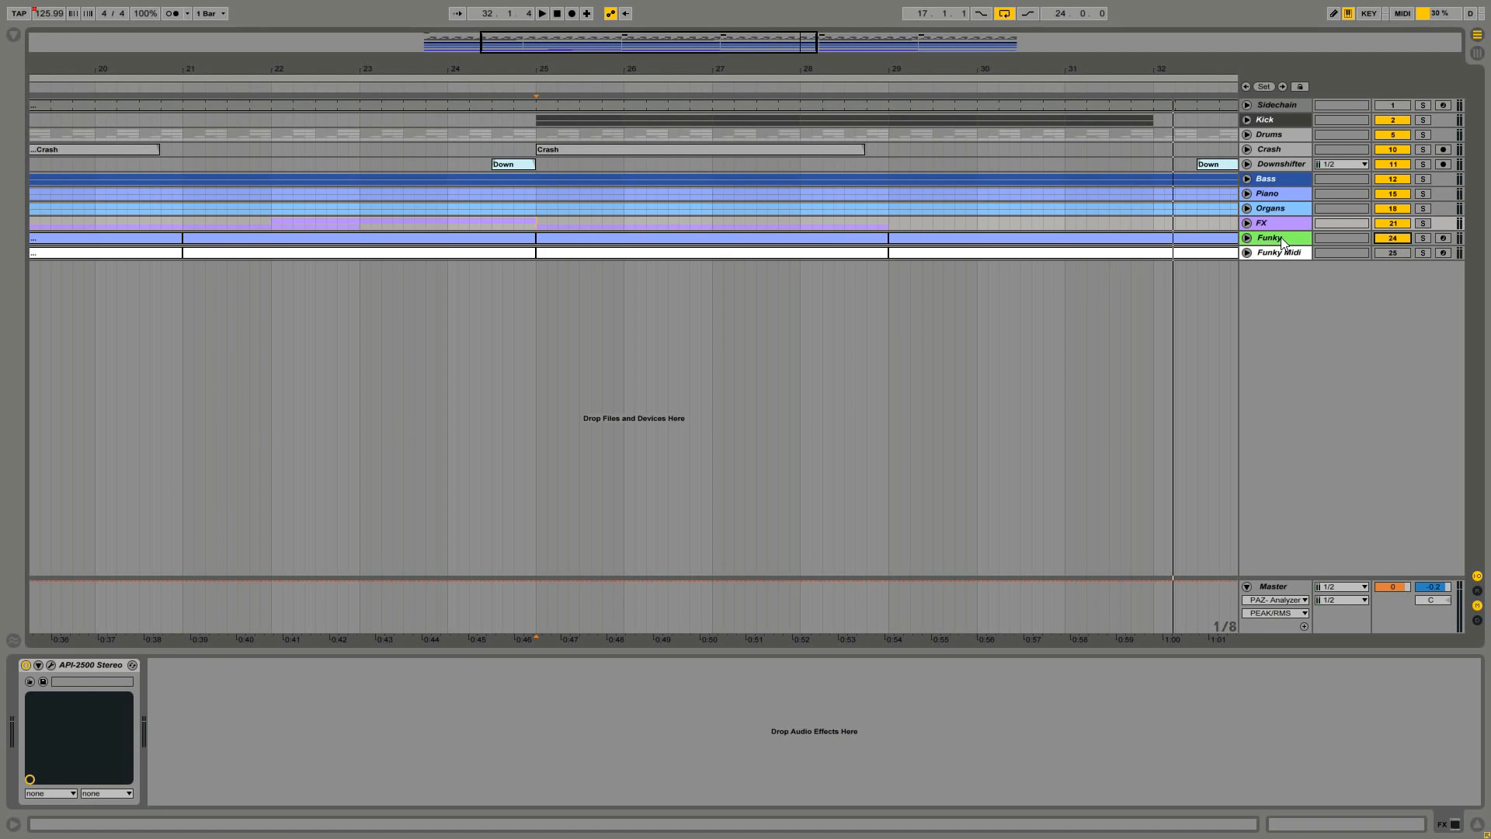
# Inspect the FX, Chords and Grooves pages of the Scarbee Funk Guitarist Kontakt instrument on the Funky track.
pyautogui.click(1280, 241)
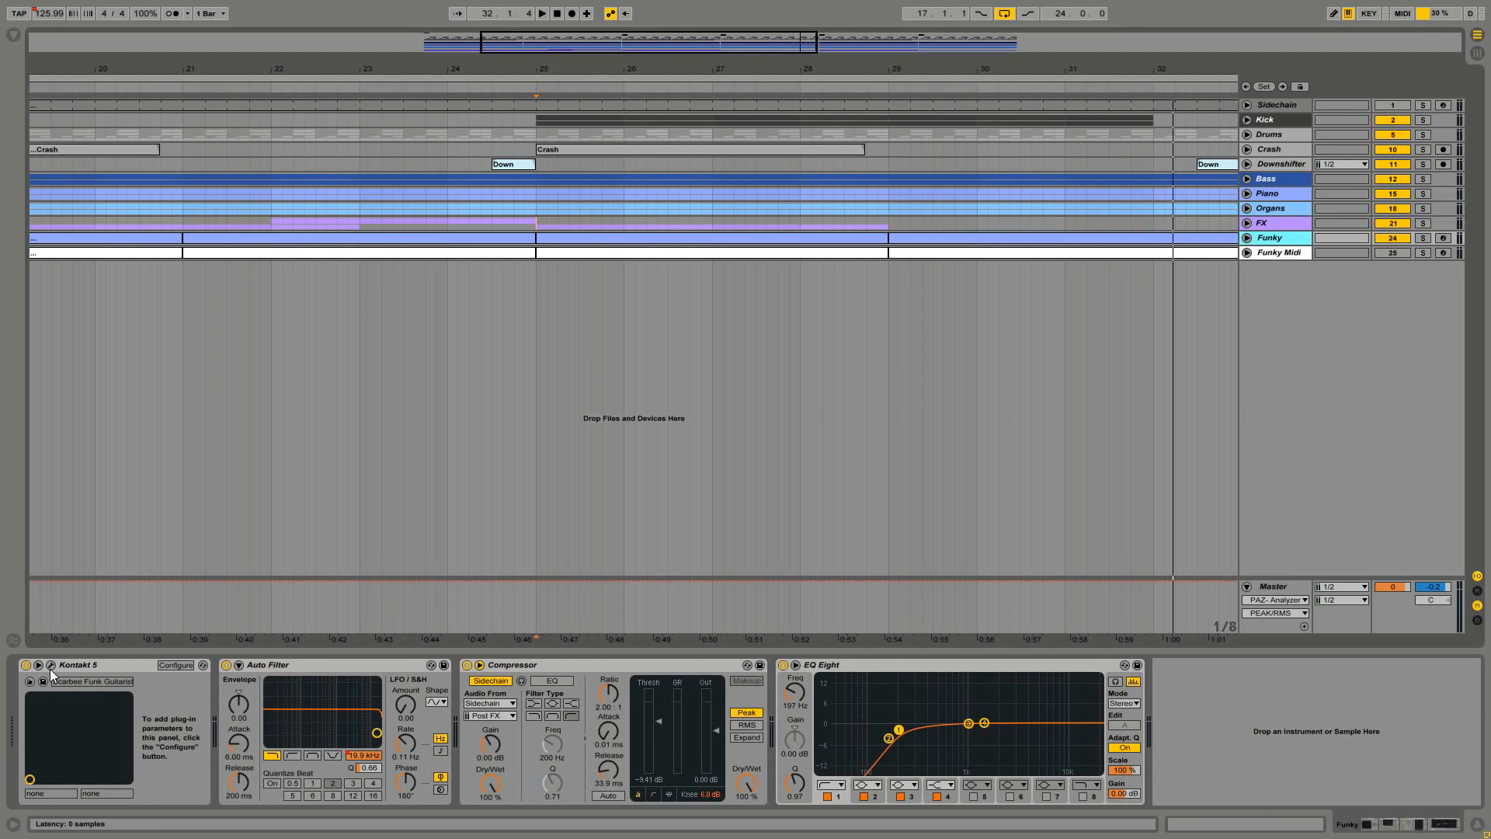
pyautogui.click(50, 666)
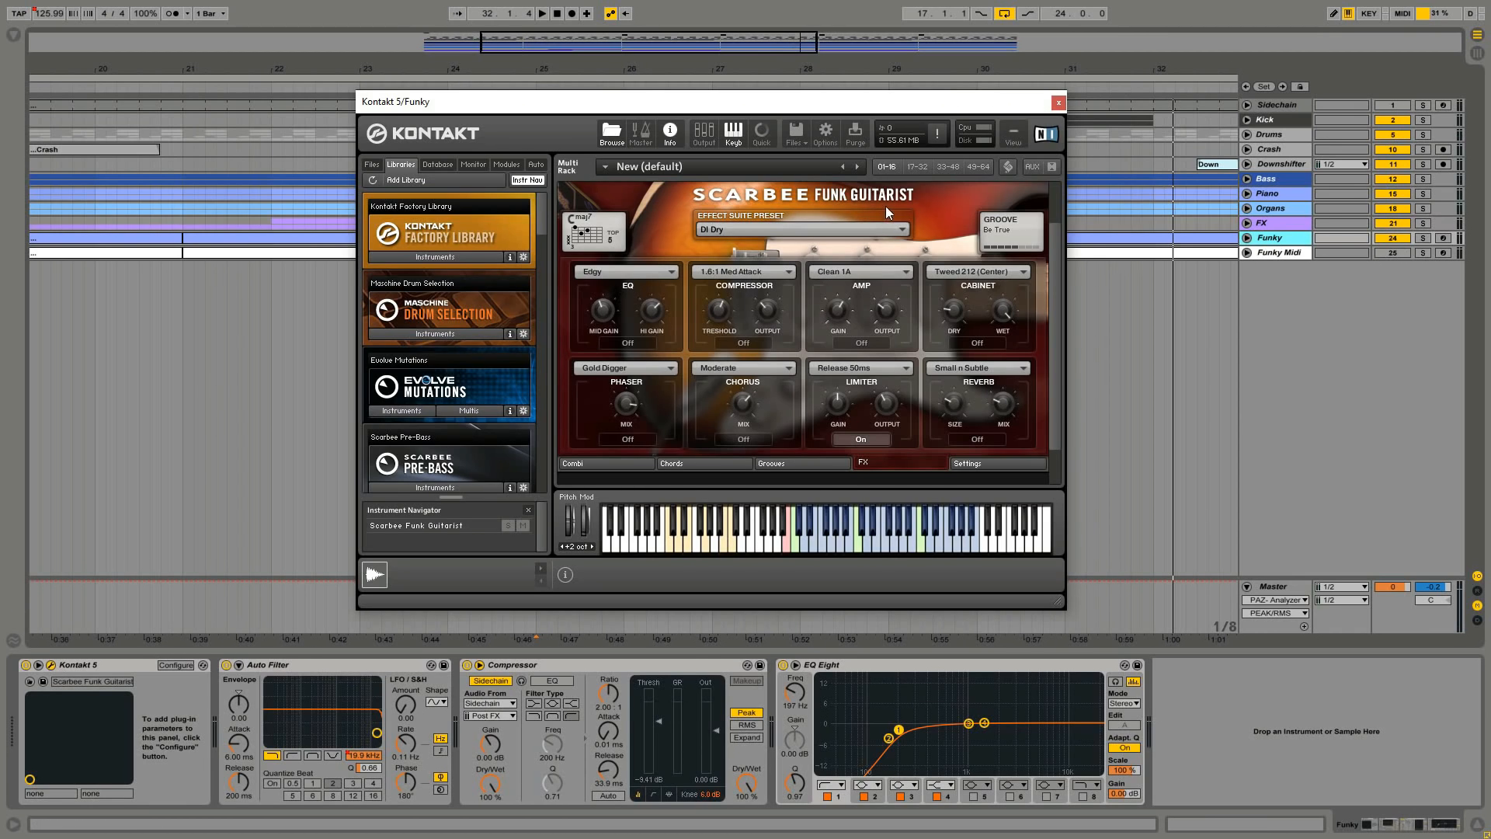
pyautogui.click(673, 463)
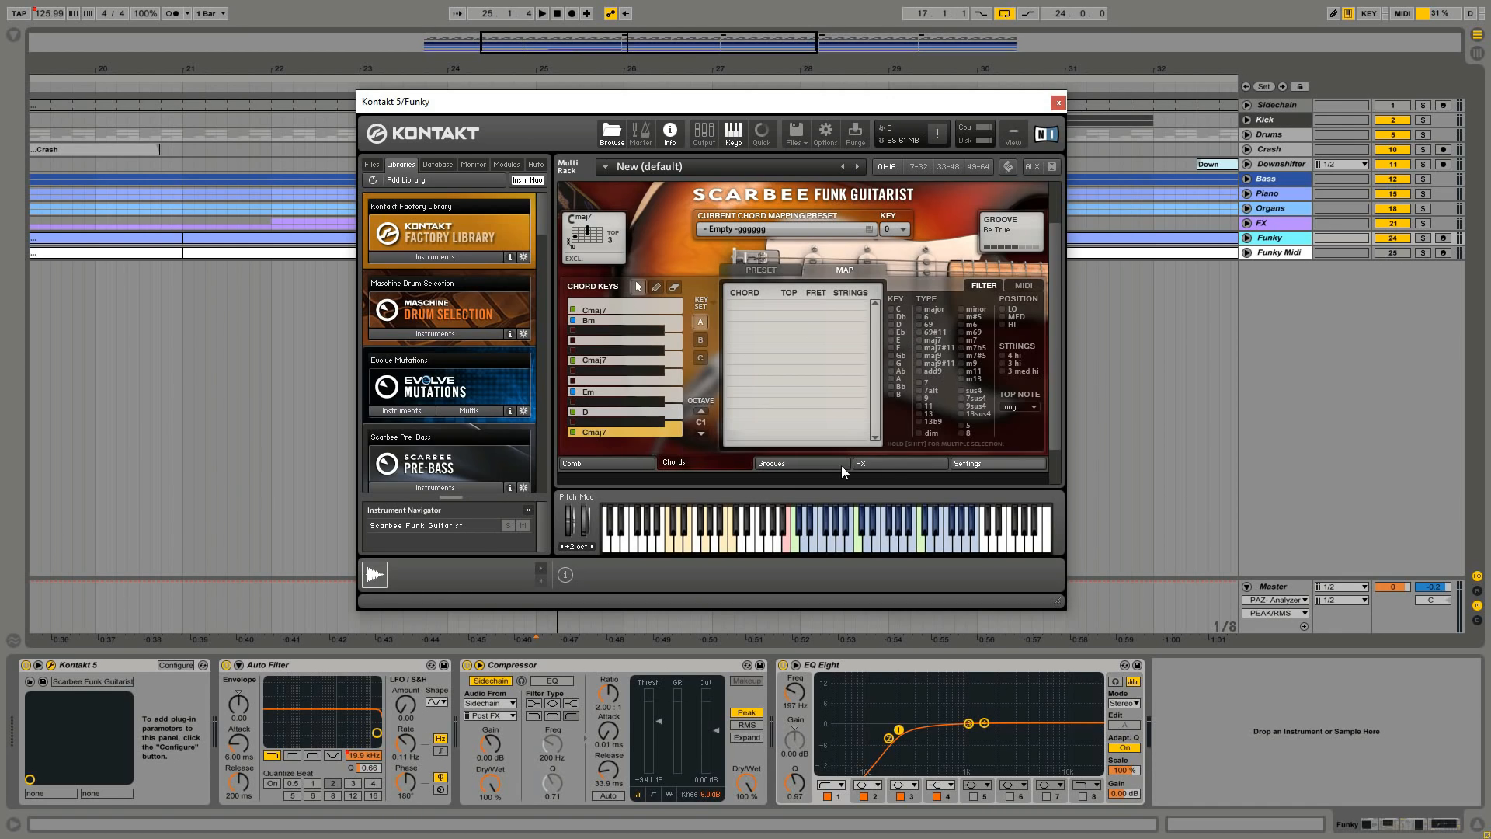
pyautogui.click(808, 464)
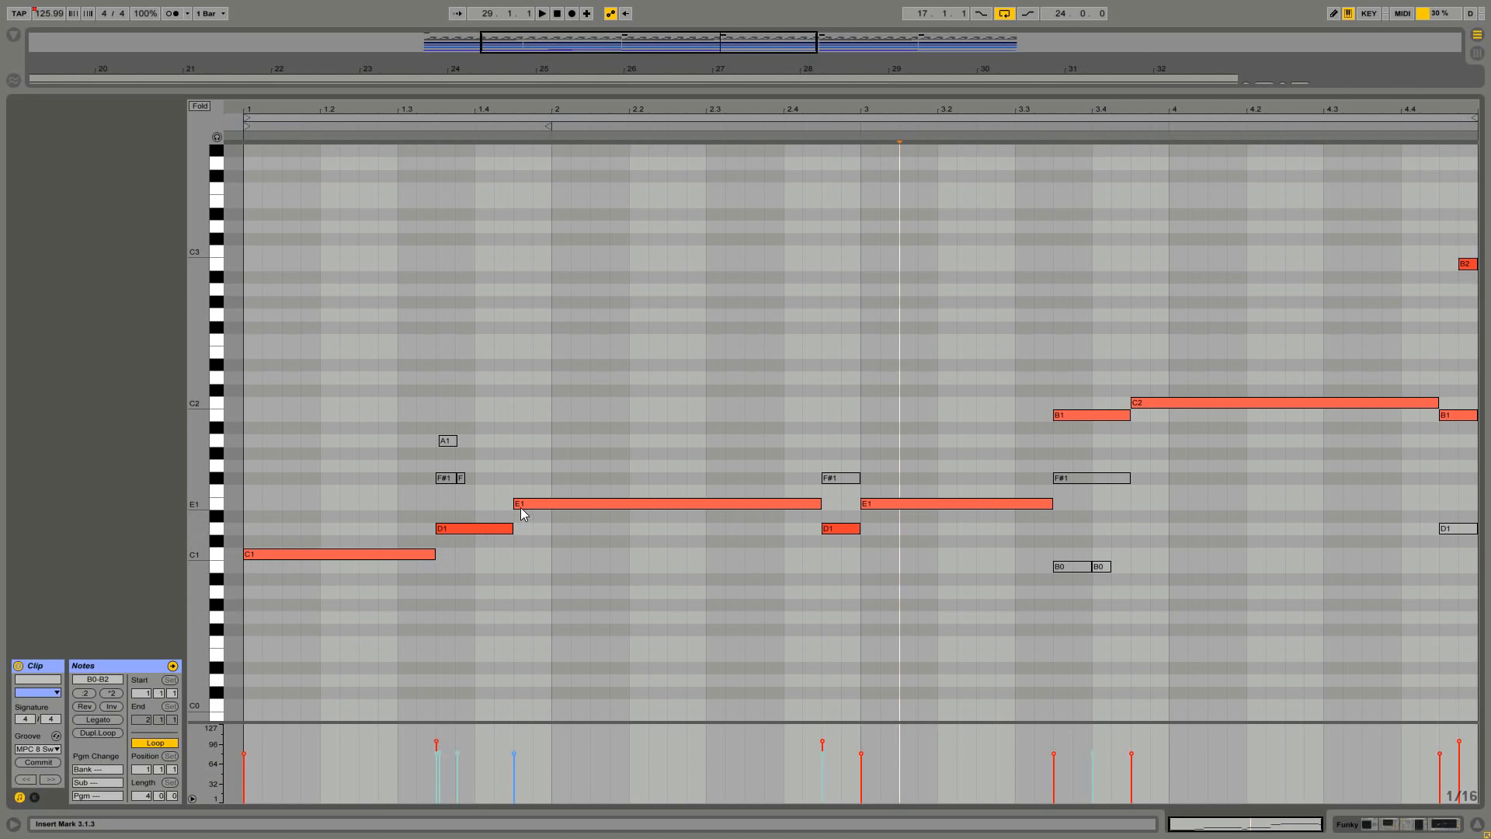
# Examine the MIDI notes of the Funky clip at bar 25 and listen to the track soloed.
pyautogui.click(1100, 421)
pyautogui.click(1253, 401)
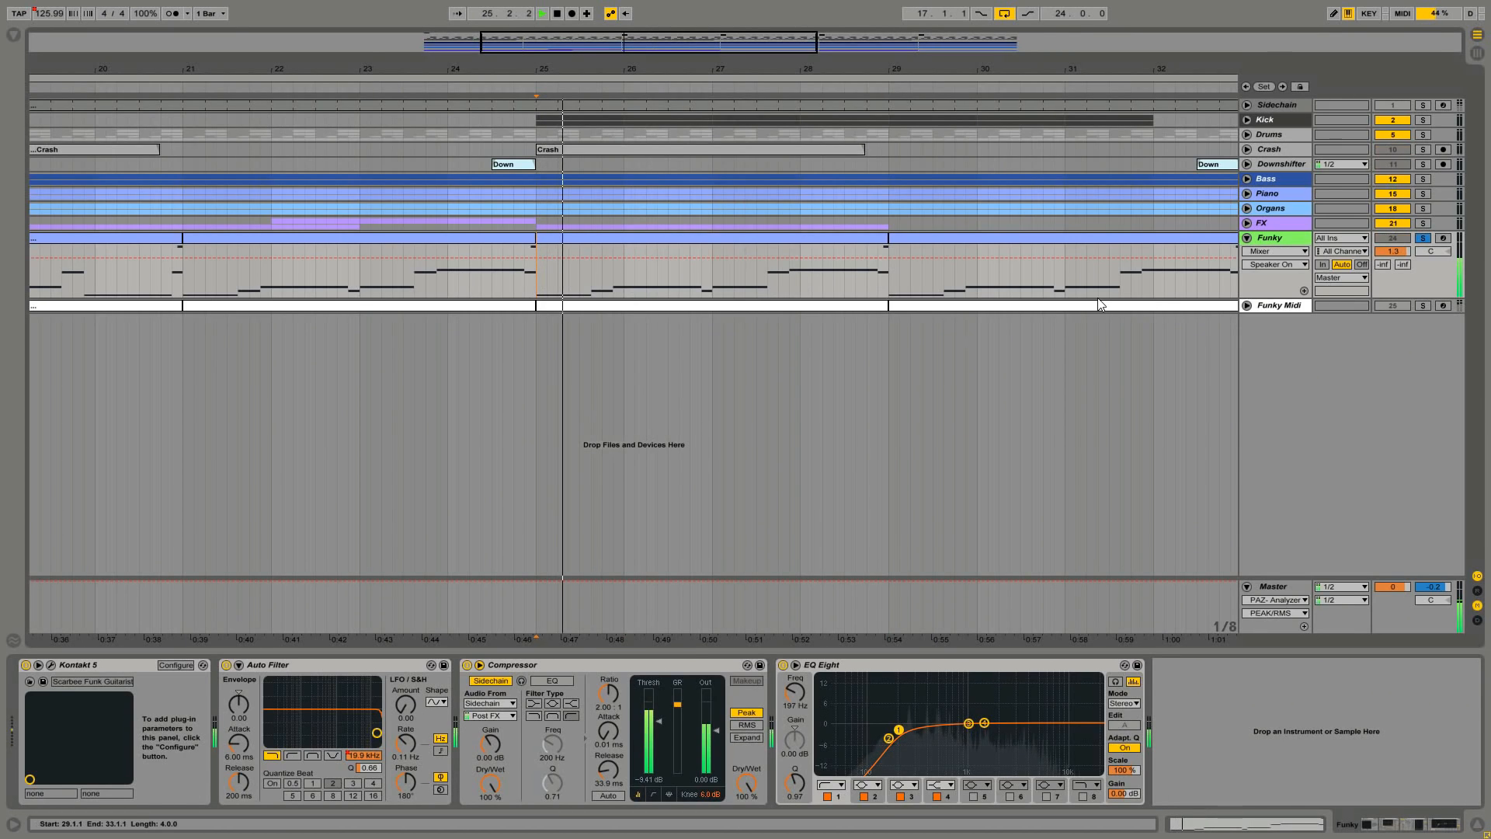
pyautogui.doubleClick(838, 239)
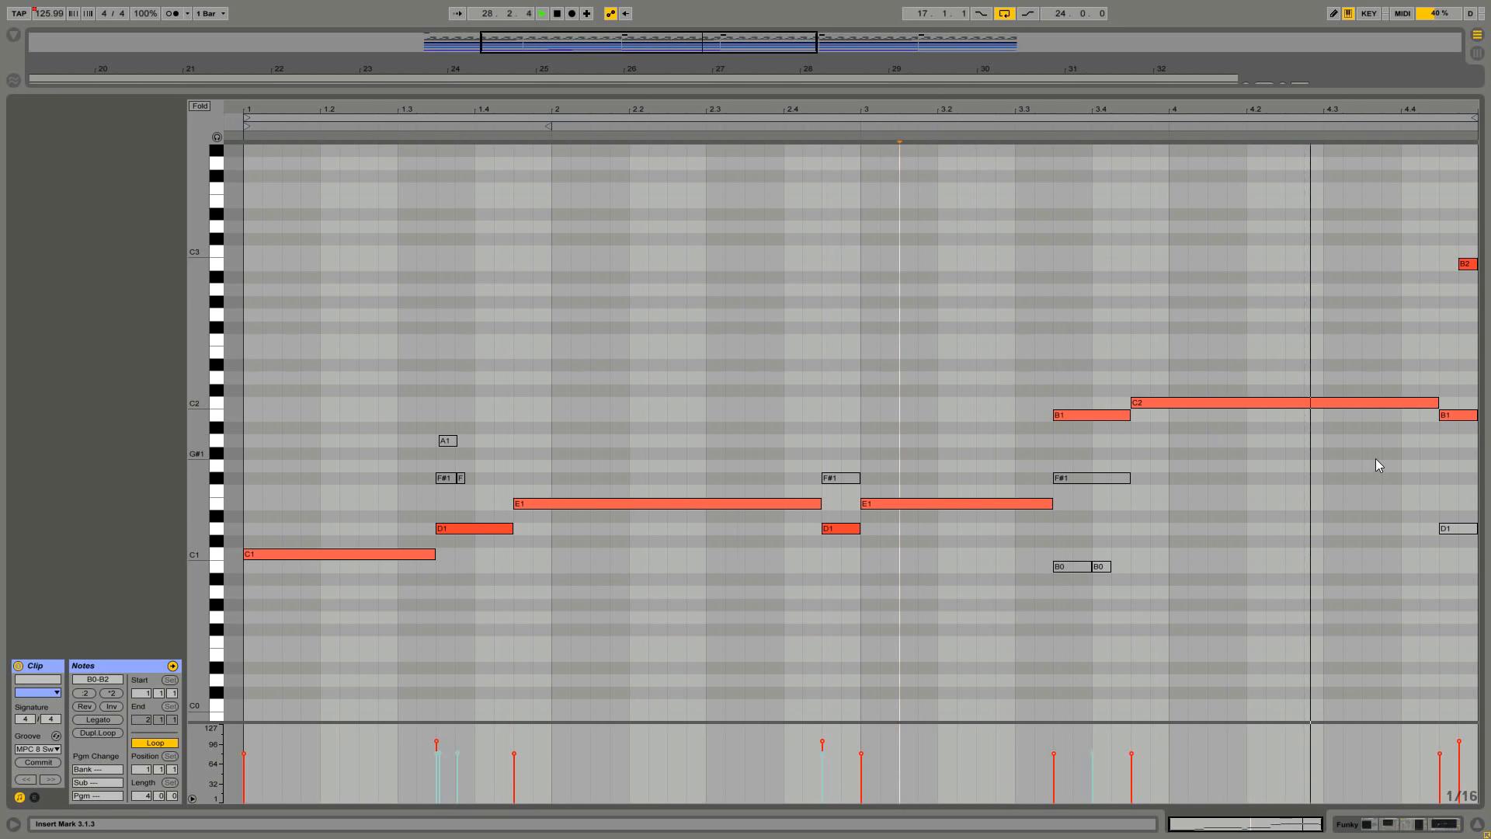
pyautogui.hotkey('shift', 'Tab')
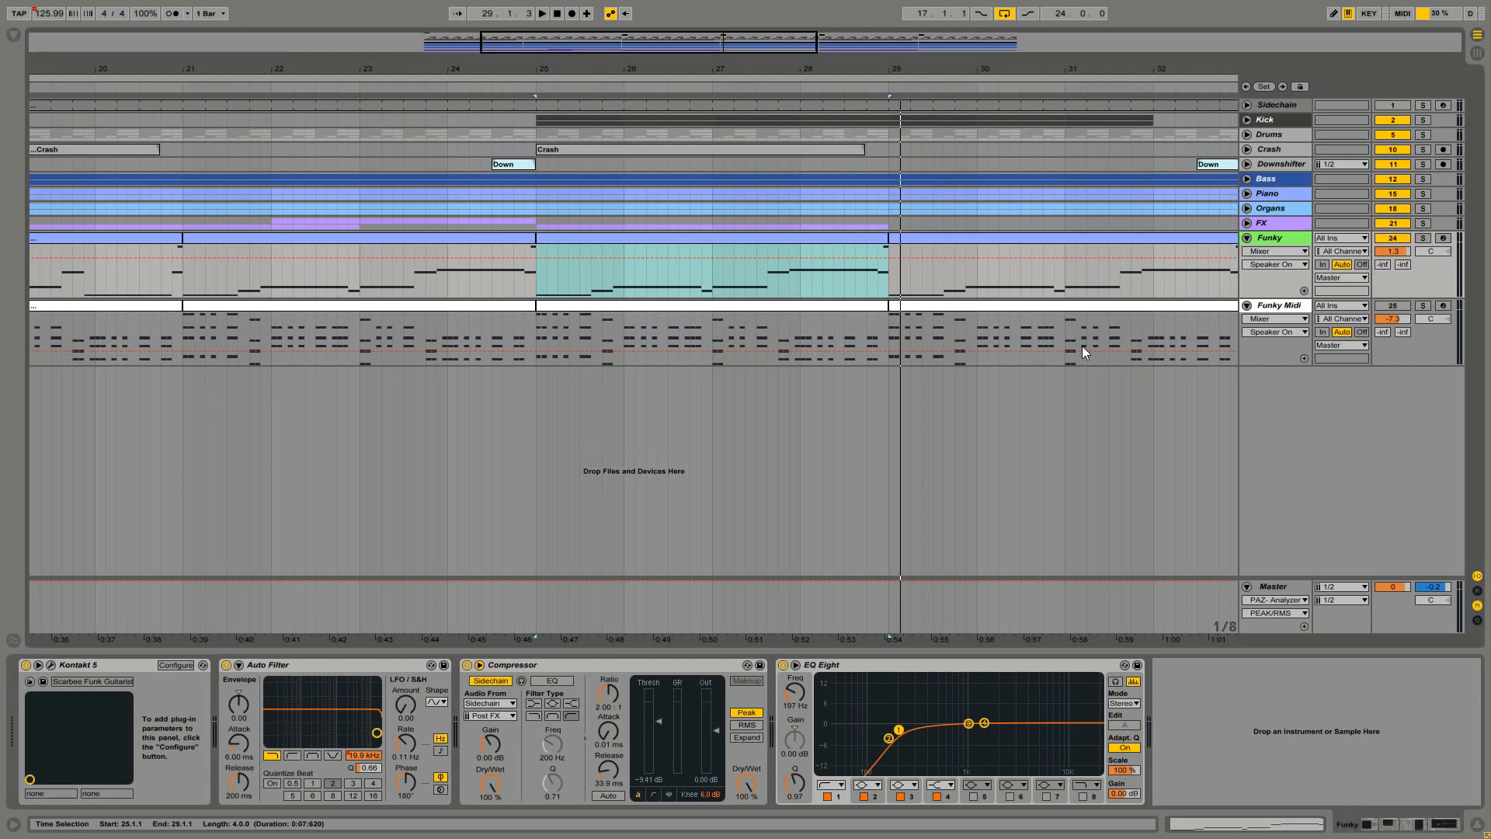
# Play the soloed Funky Midi track from bar 25 and examine the chords in its MIDI clip.
pyautogui.click(851, 309)
pyautogui.press('space')
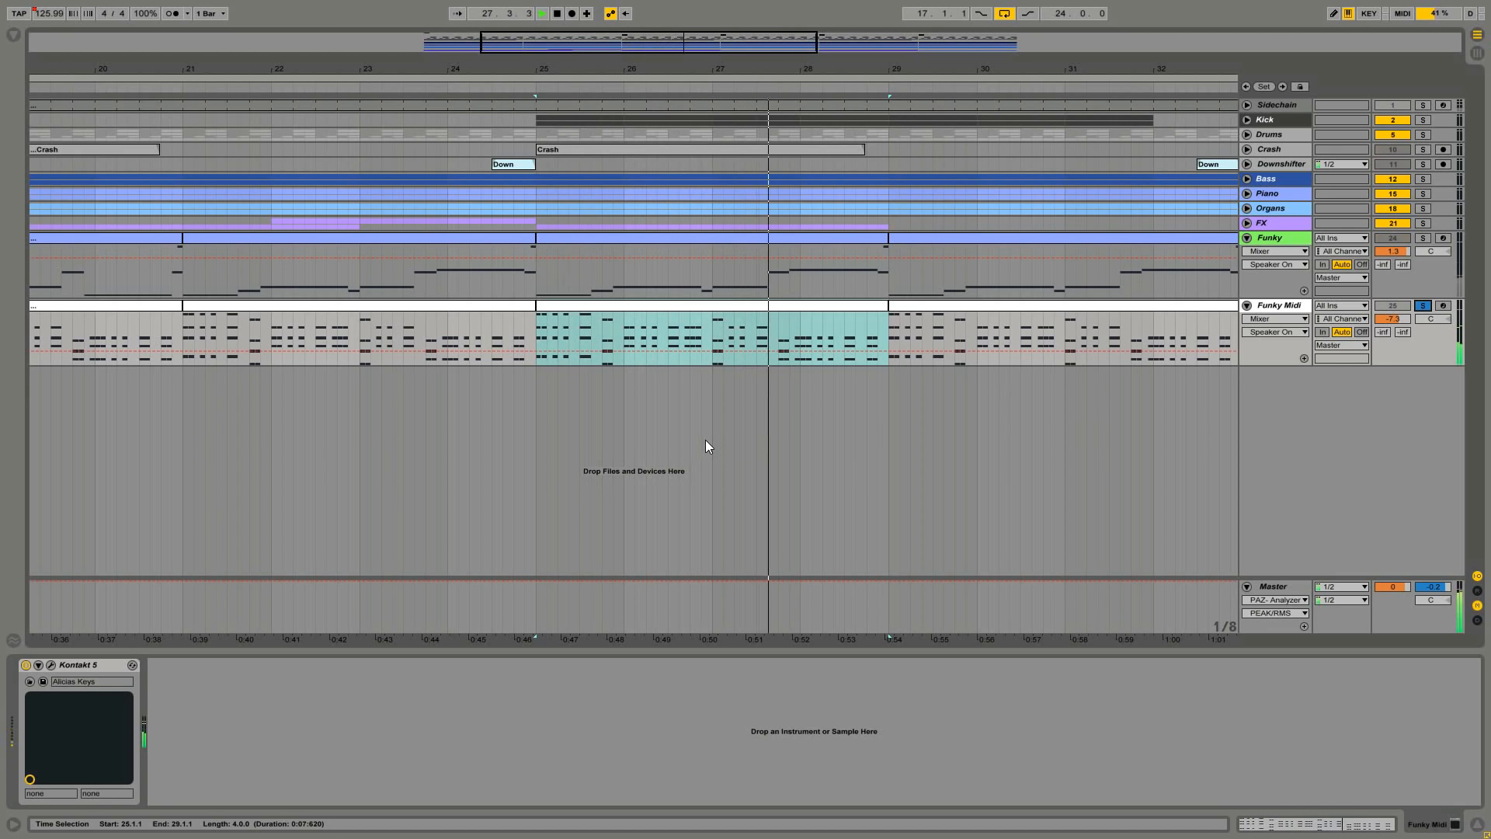
pyautogui.doubleClick(855, 305)
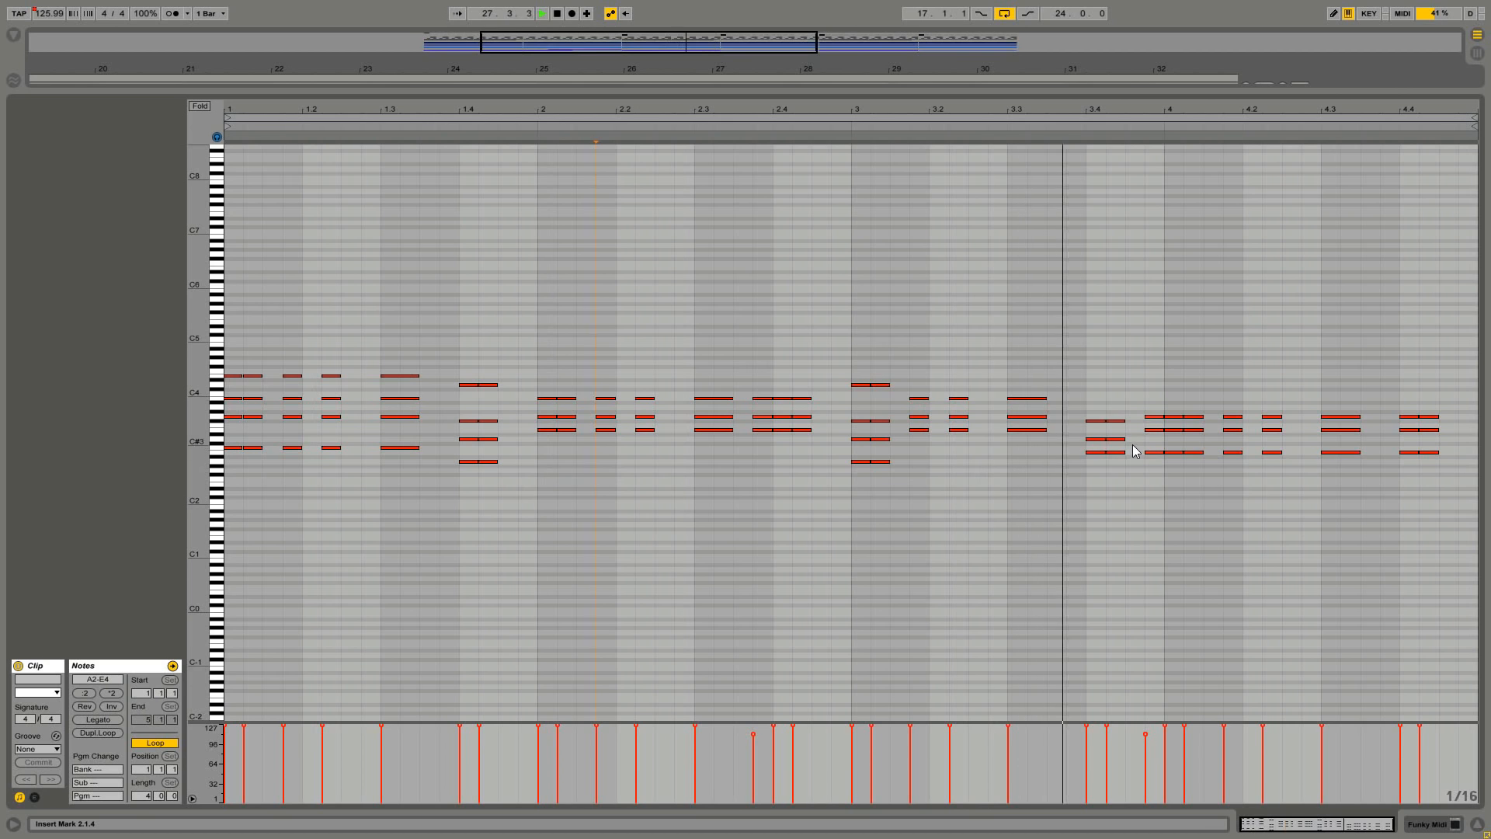
pyautogui.hotkey('shift', 'Tab')
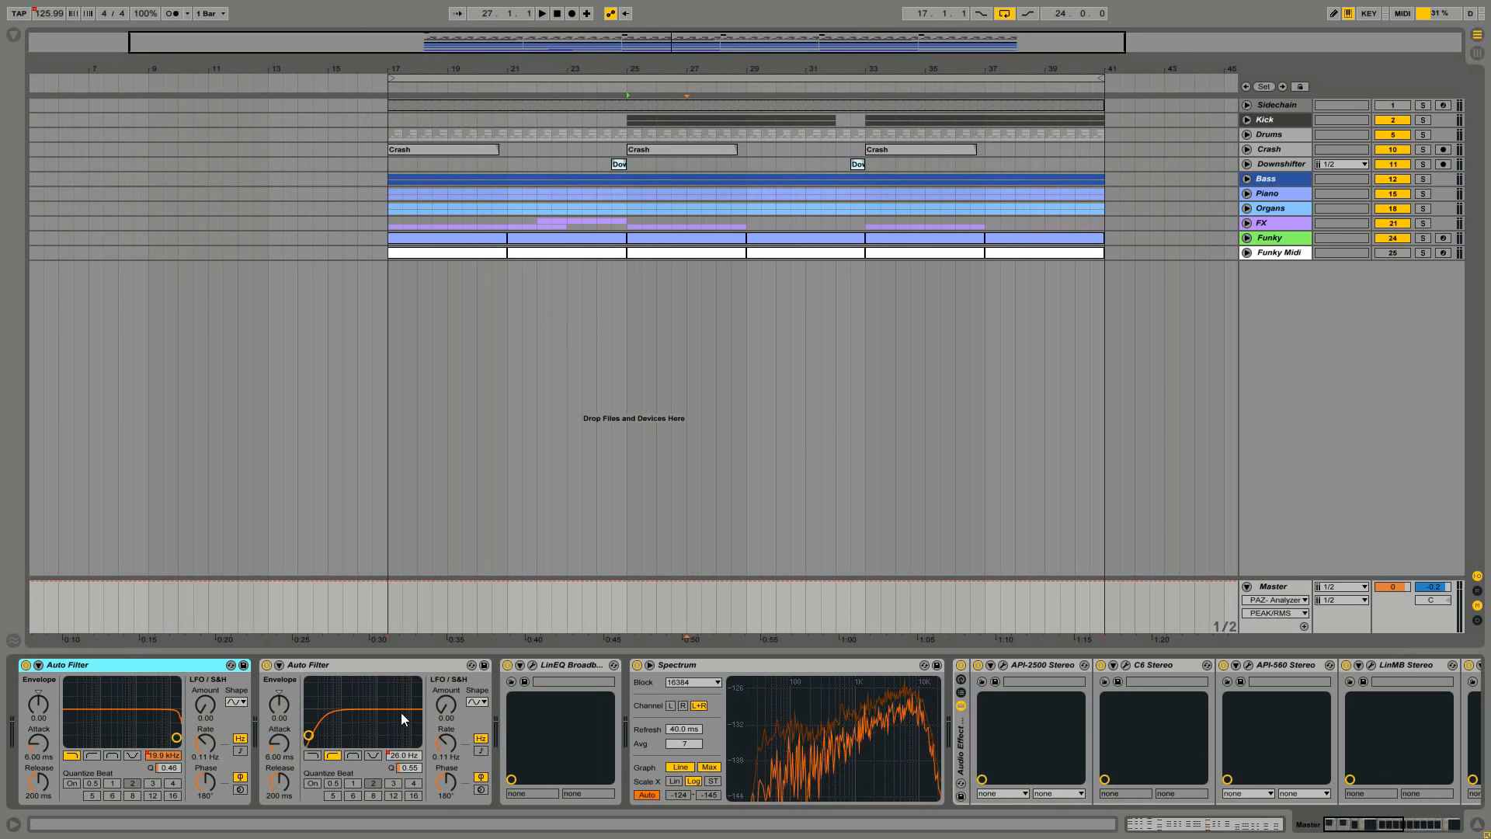
# Inspect the LinEQ Broadband on the Master, compare it bypassed and enabled during playback, and close its window.
pyautogui.click(533, 665)
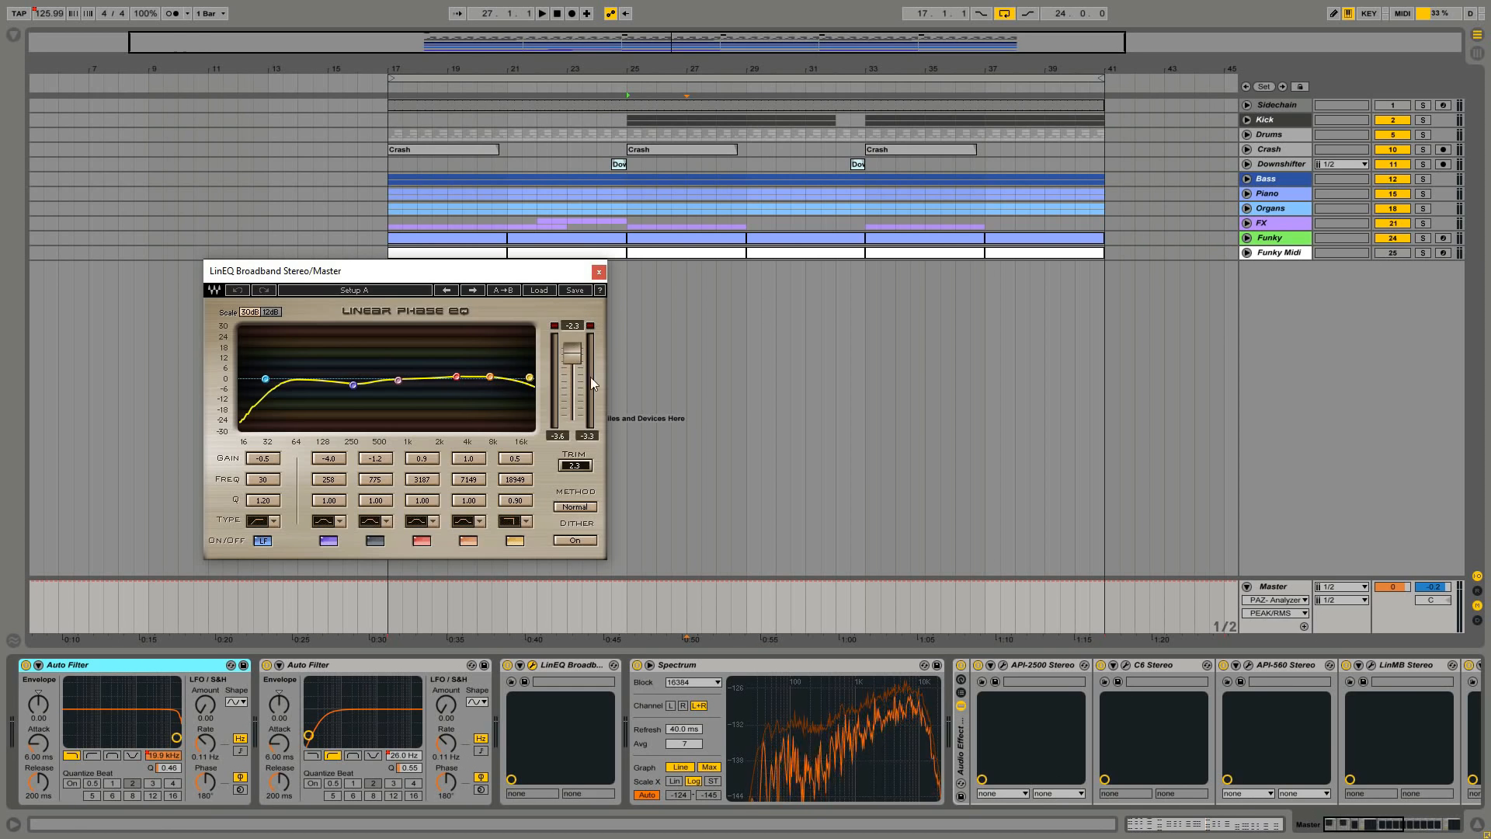
pyautogui.press('space')
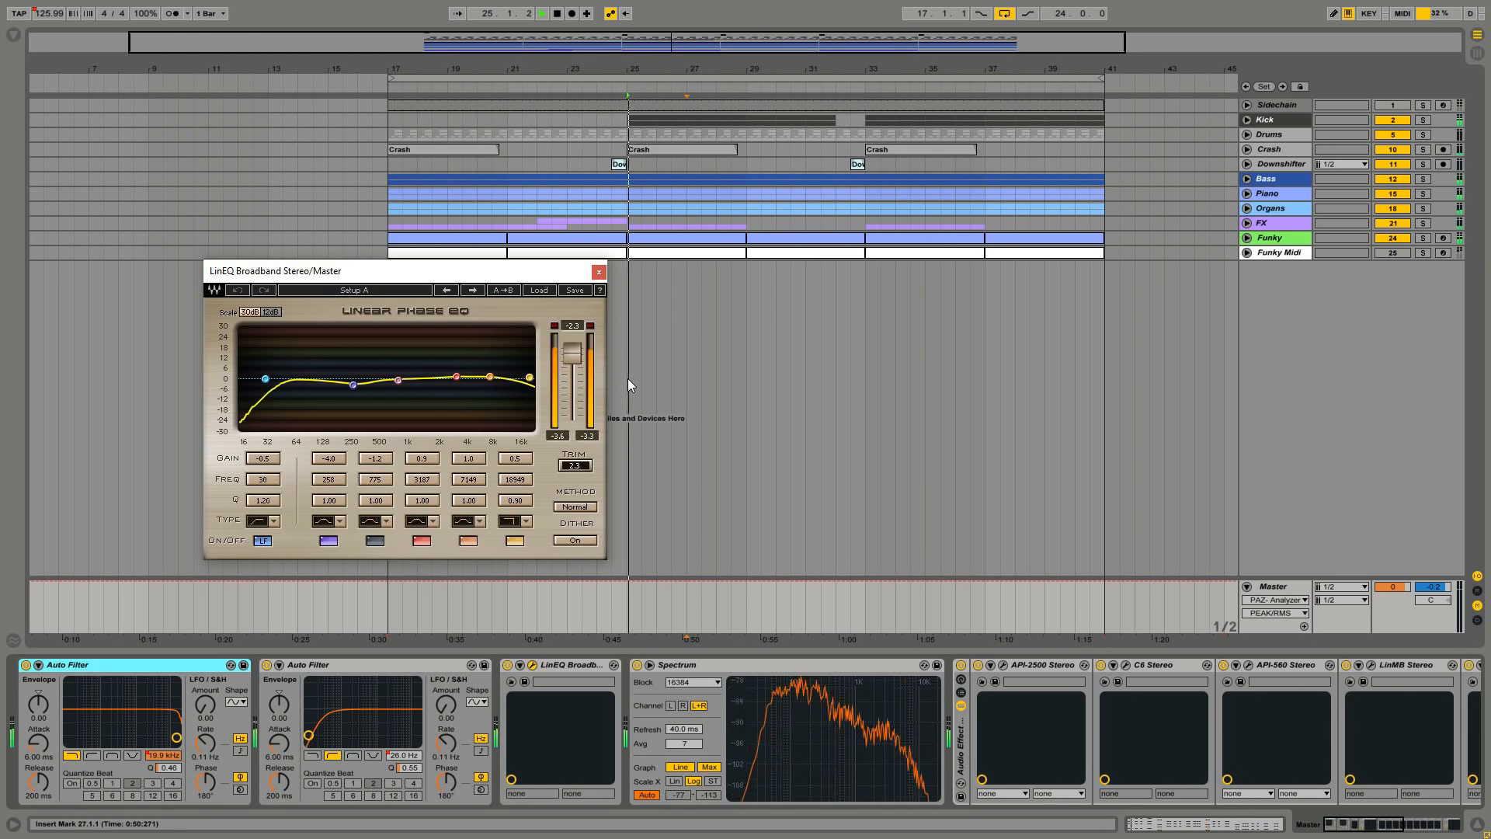
pyautogui.click(508, 666)
pyautogui.click(508, 666)
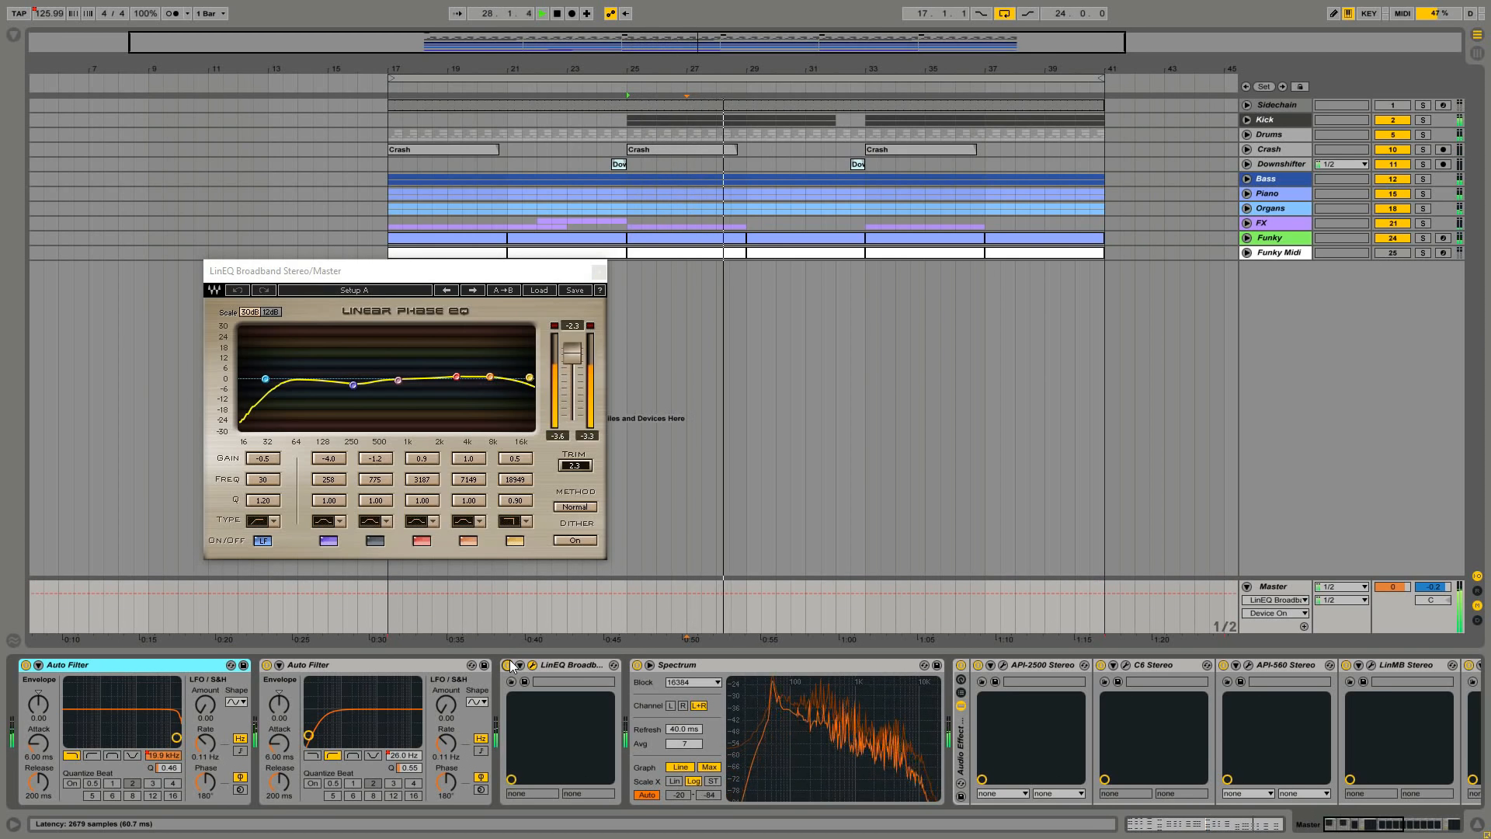
pyautogui.click(599, 271)
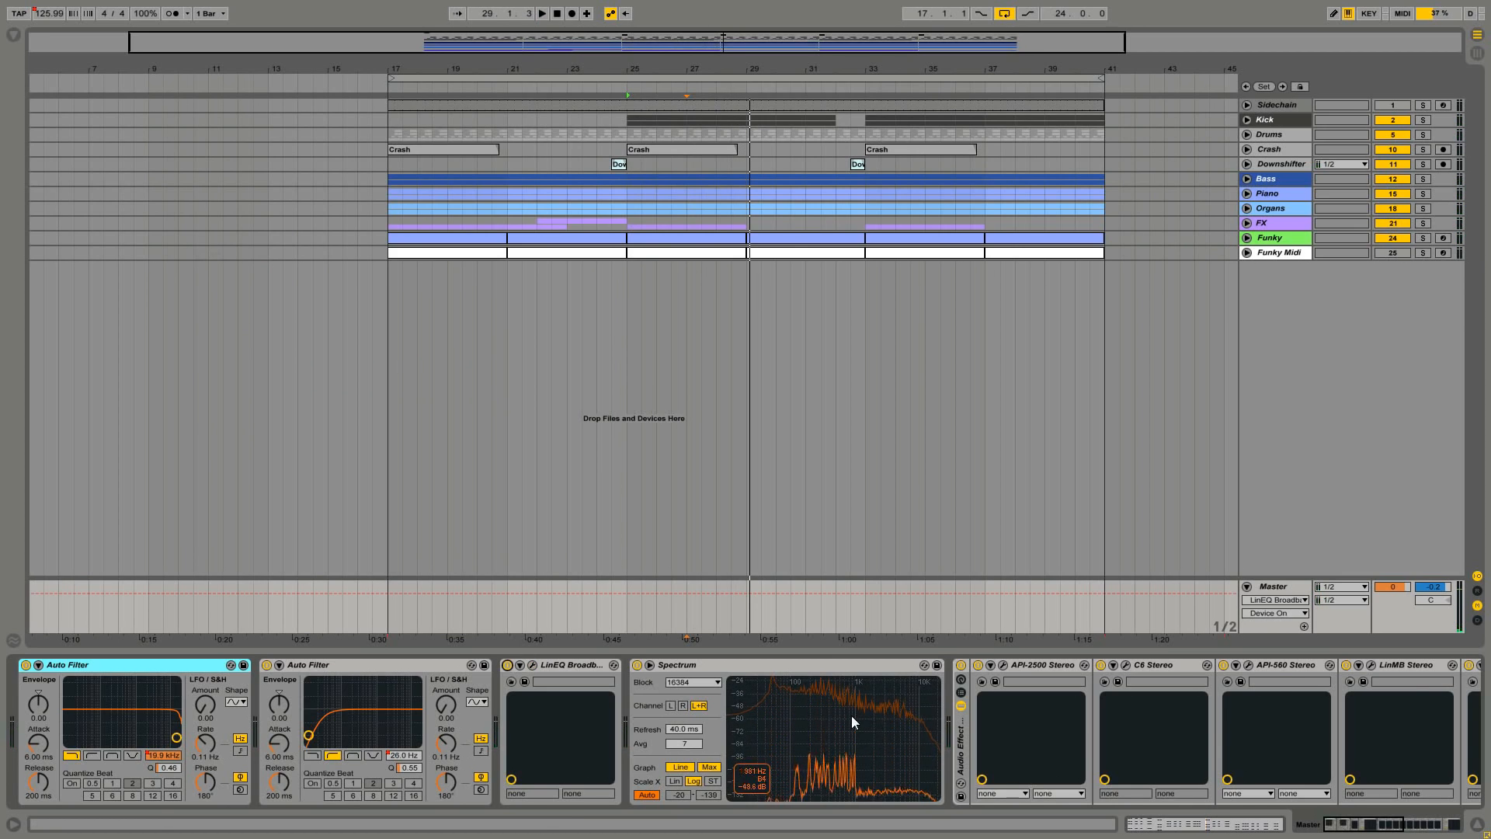
# Inspect the settings of the API-2500, C6 and API-560 plug-ins in the Master's Audio Effect Rack.
pyautogui.hscroll(5, 457, 724)
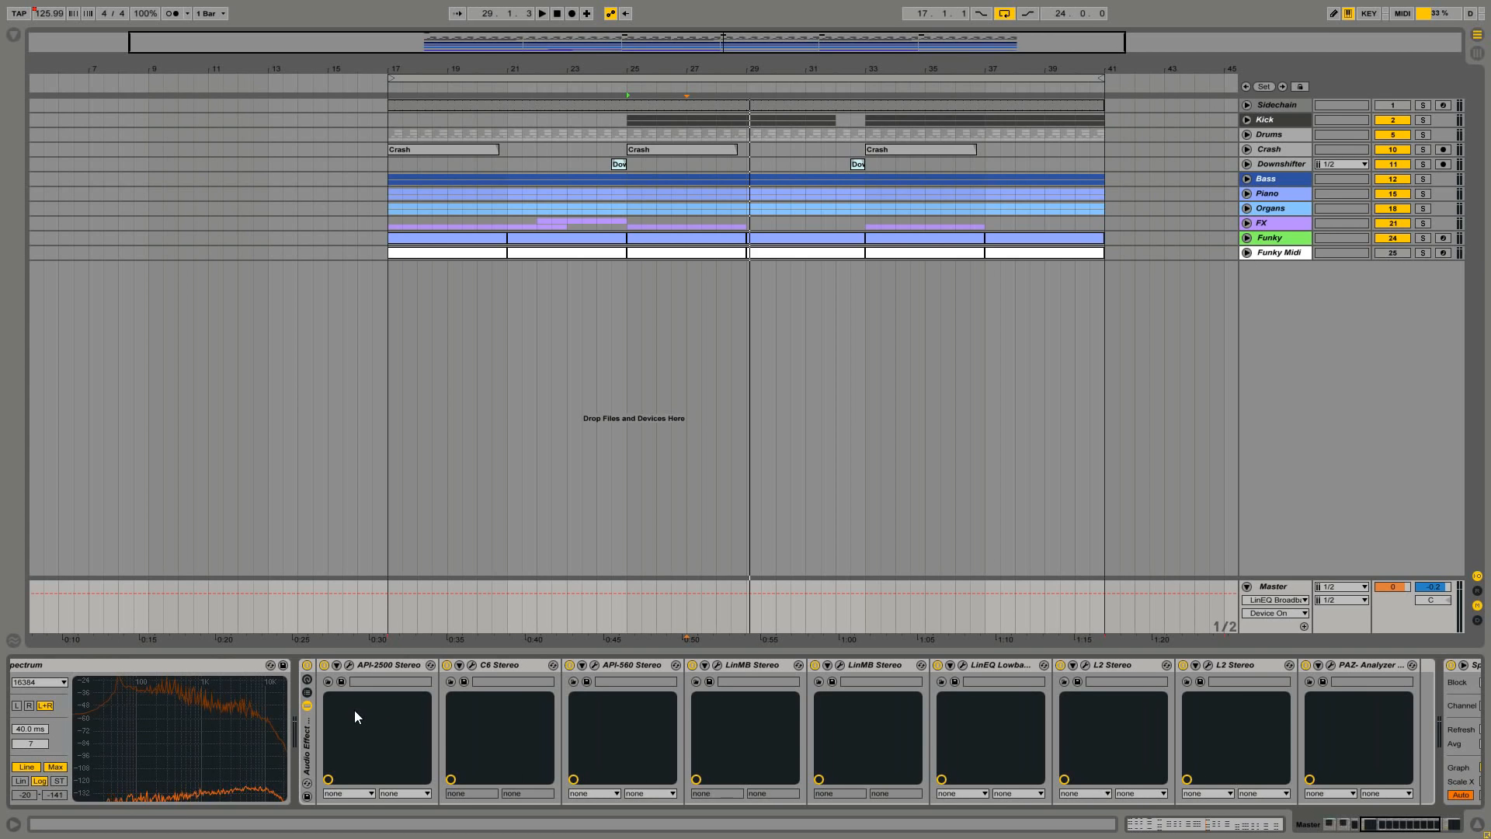
pyautogui.click(349, 665)
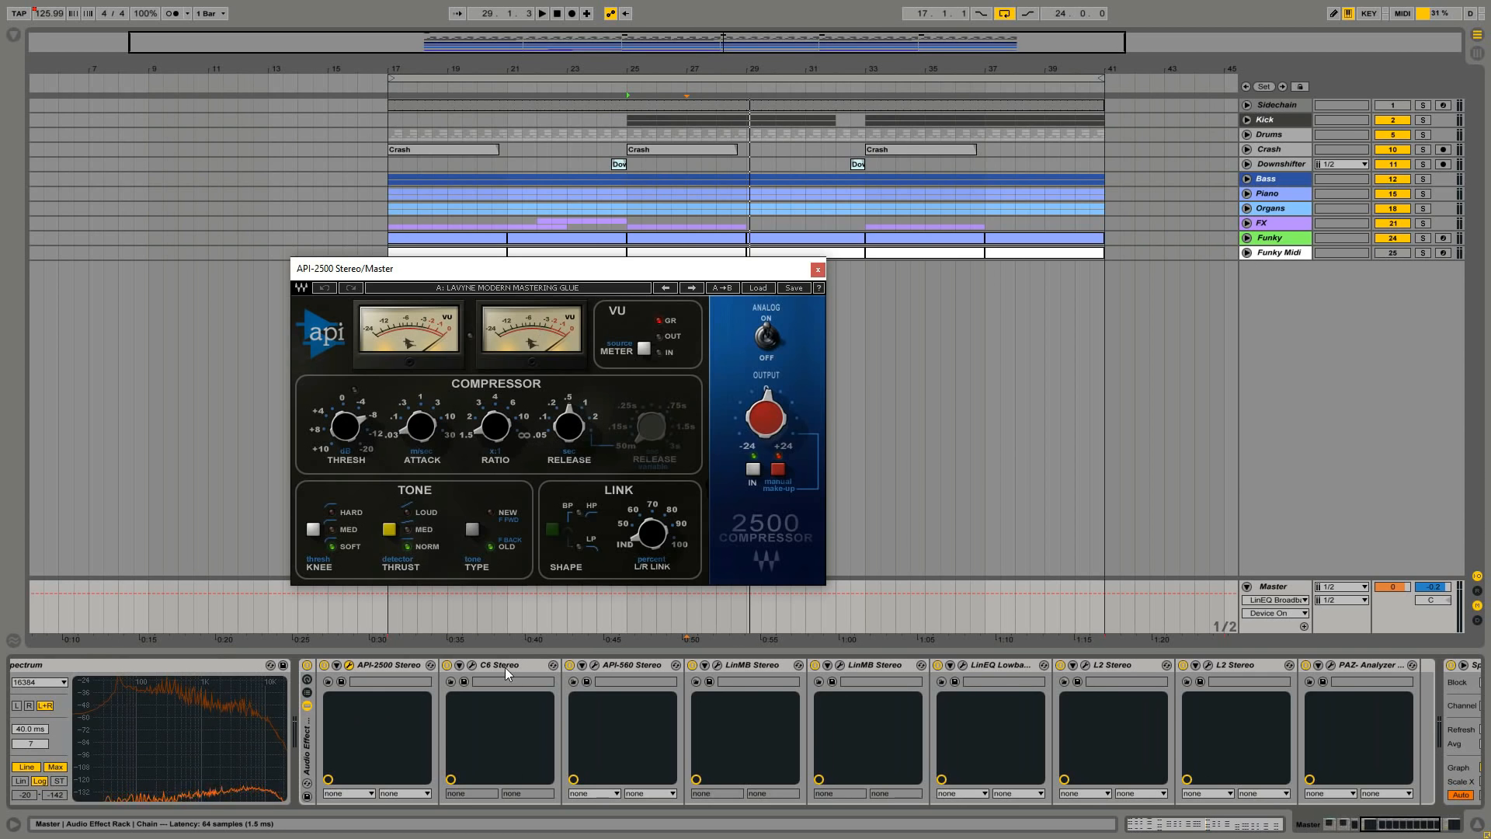
pyautogui.click(472, 665)
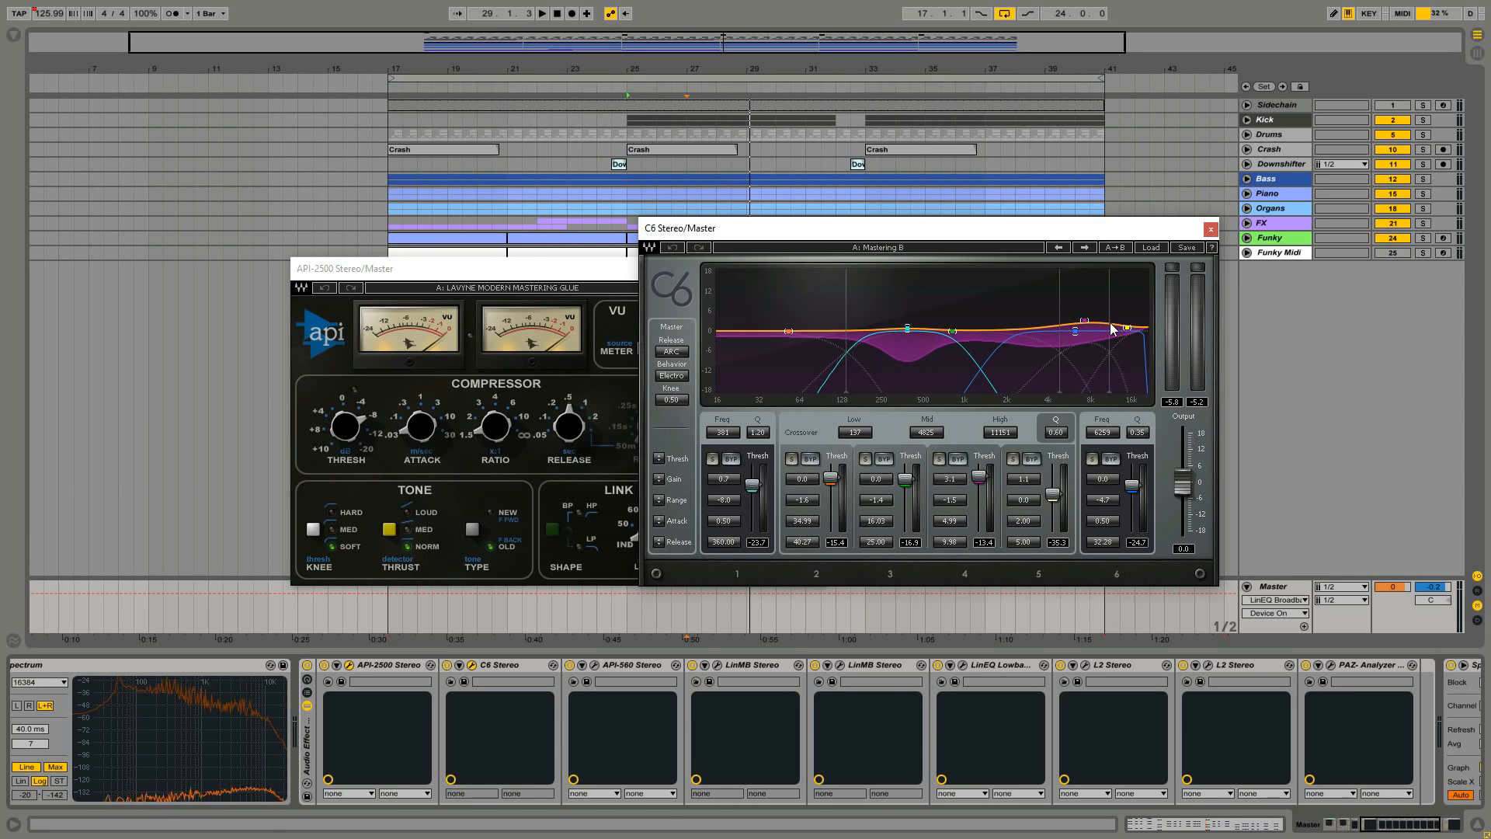
pyautogui.click(595, 666)
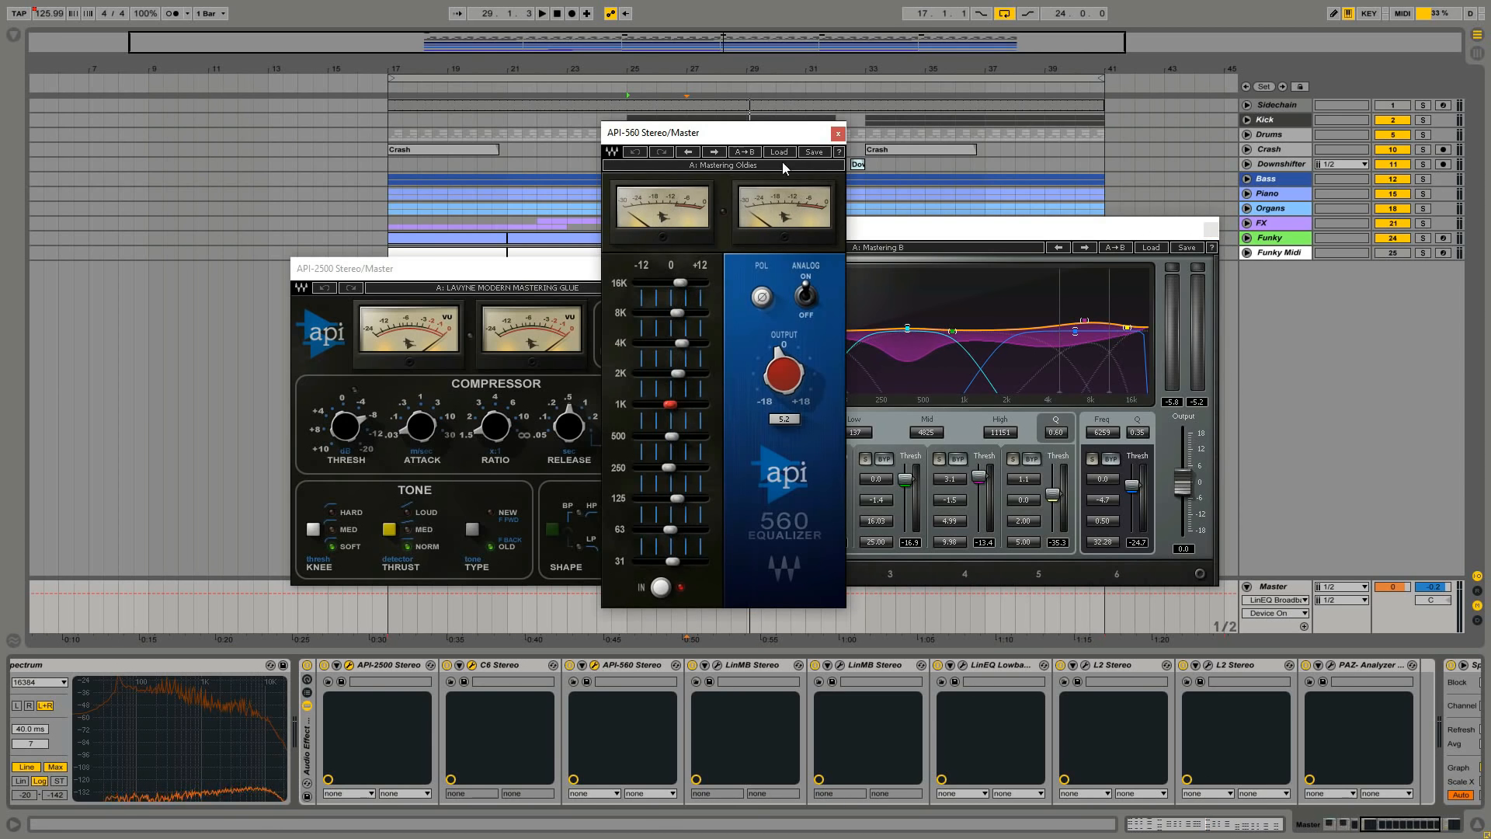
# Close the API-560 window, bypass the C6, API-560, first LinMB and API-2500 on the Master, and play the track without them.
pyautogui.click(838, 133)
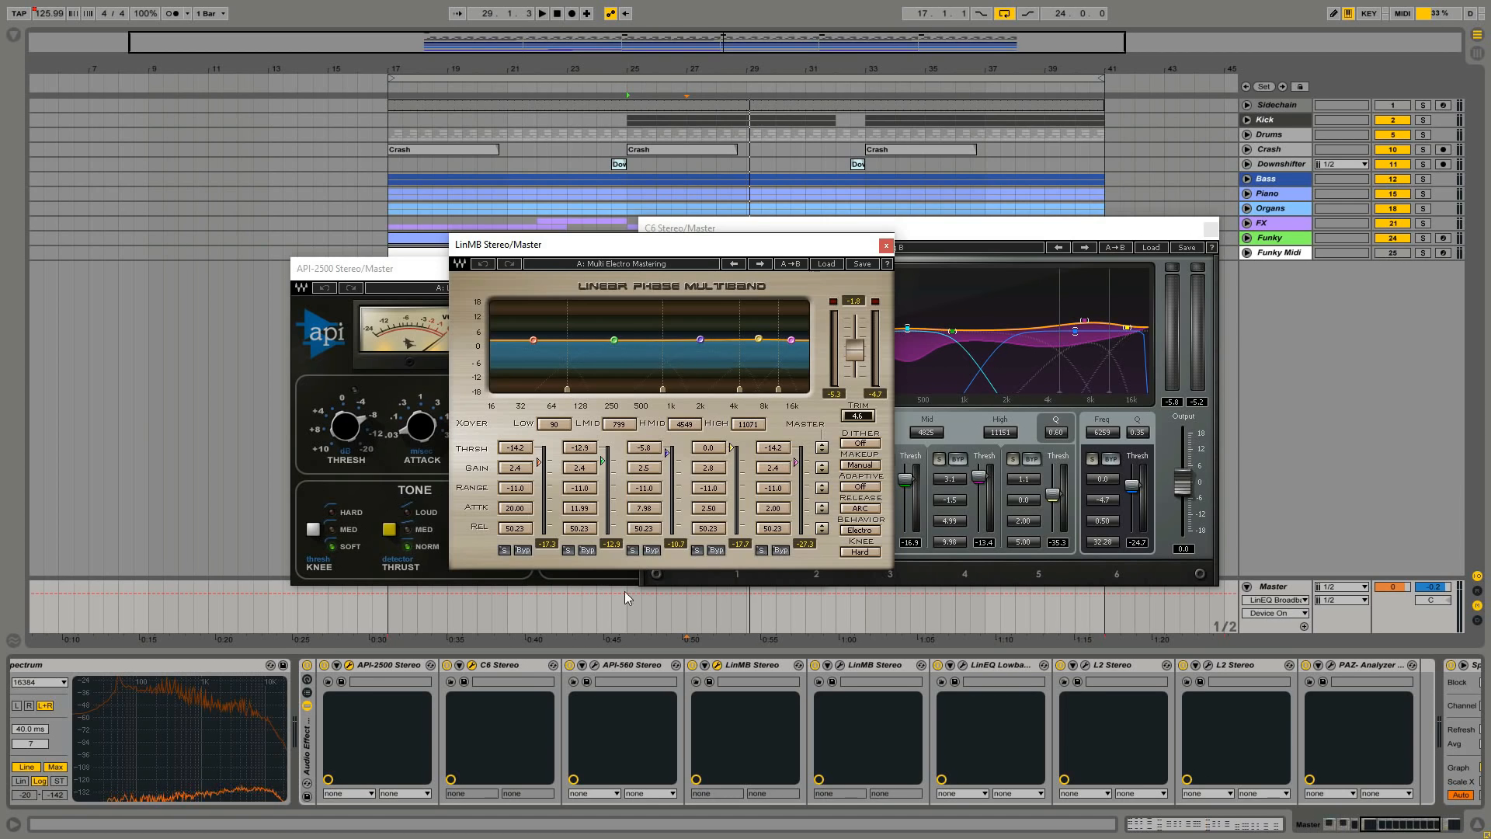
pyautogui.click(448, 666)
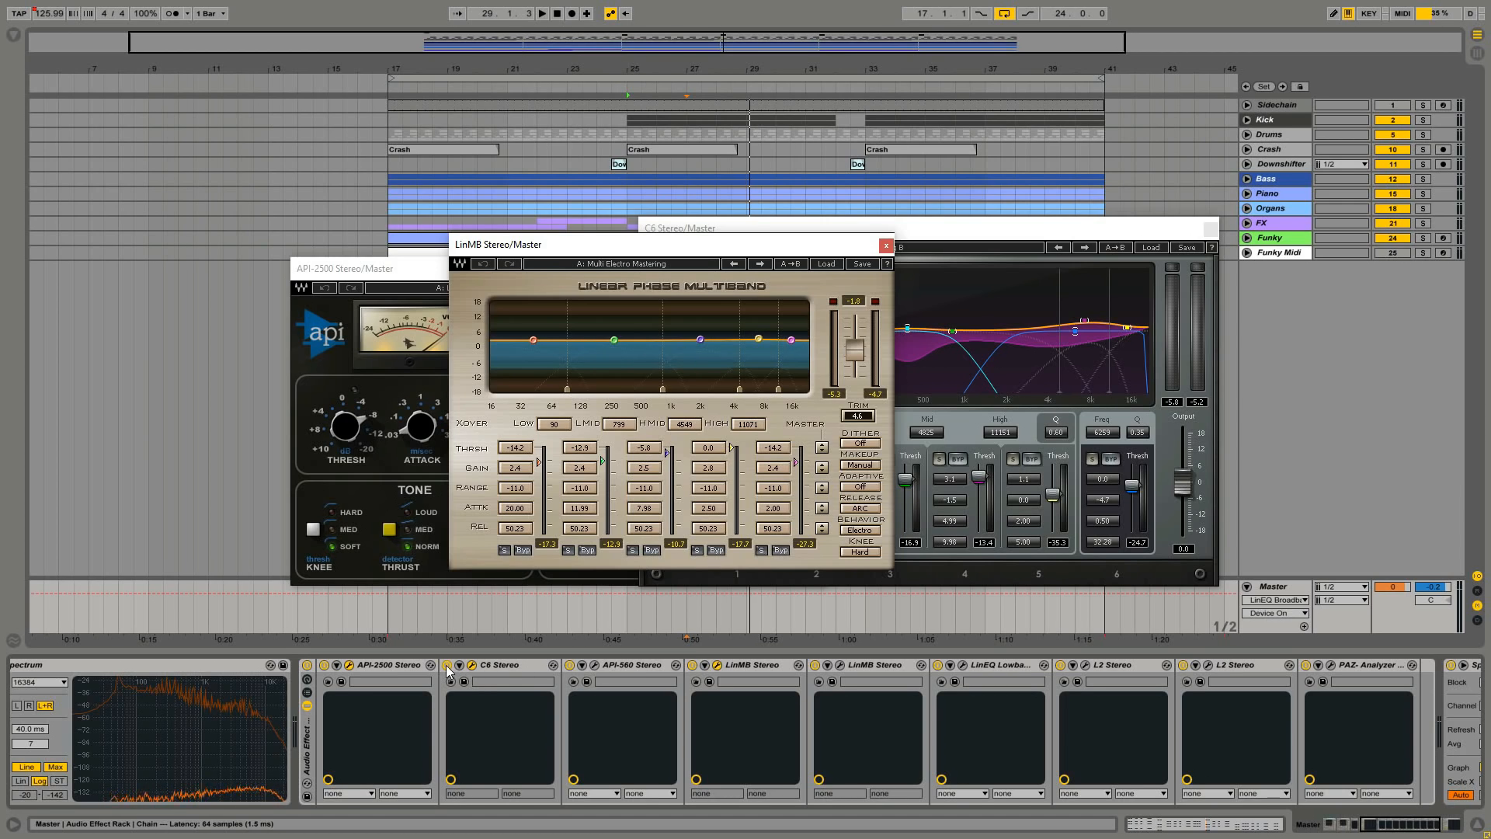
pyautogui.click(570, 666)
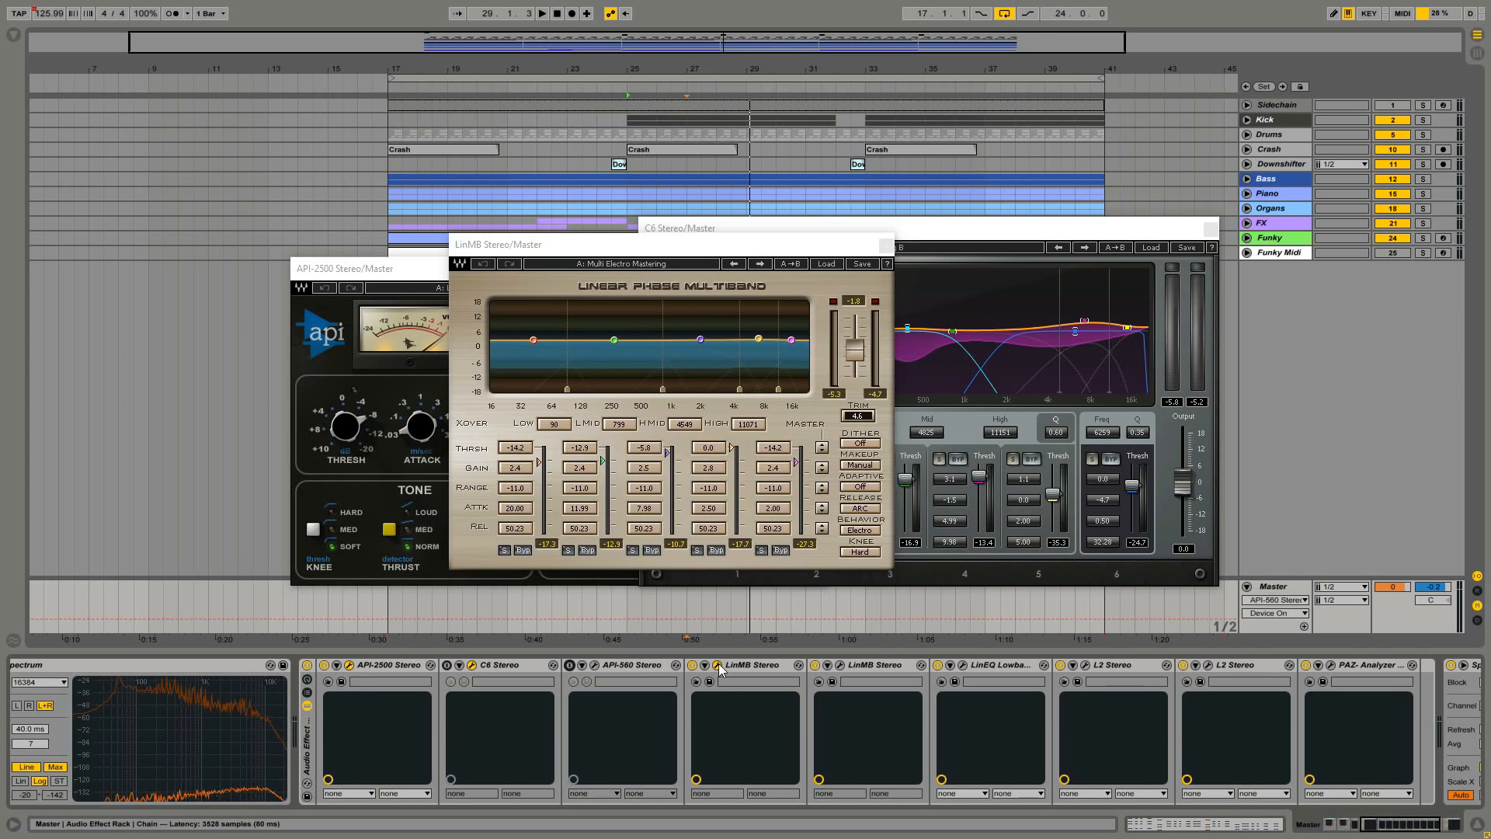
pyautogui.click(692, 666)
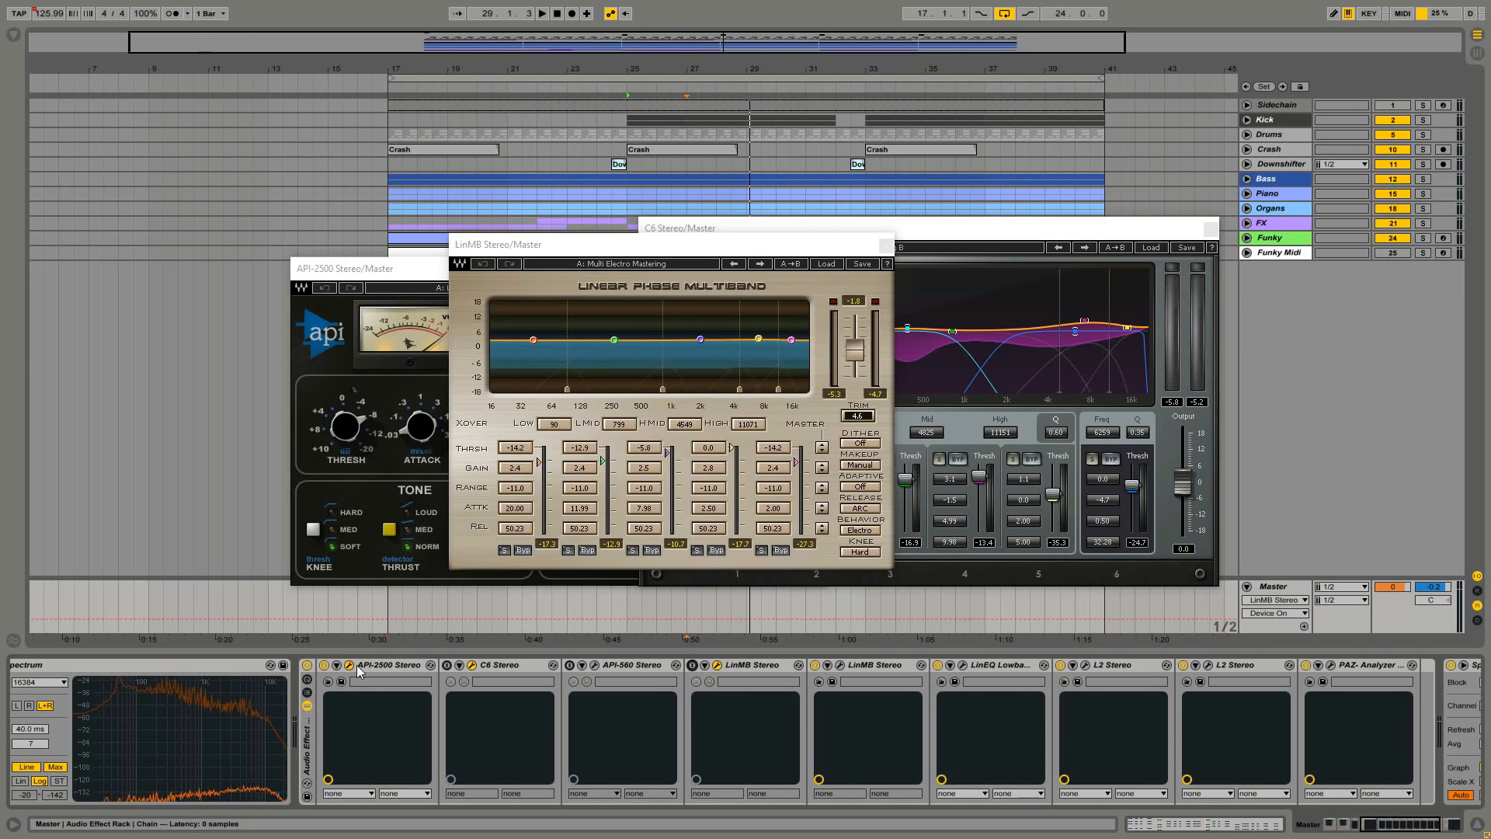
pyautogui.click(324, 666)
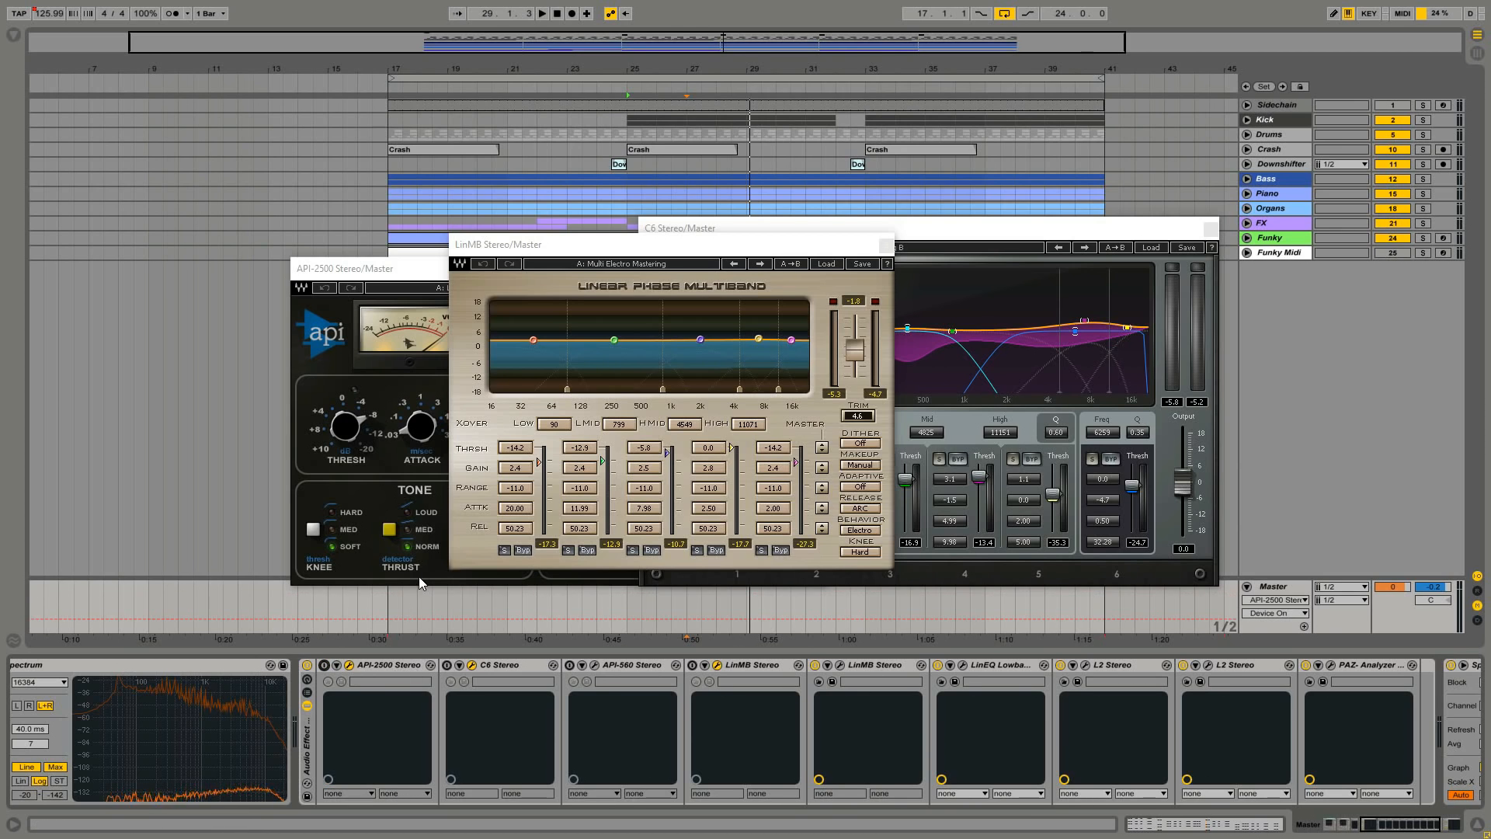
pyautogui.press('space')
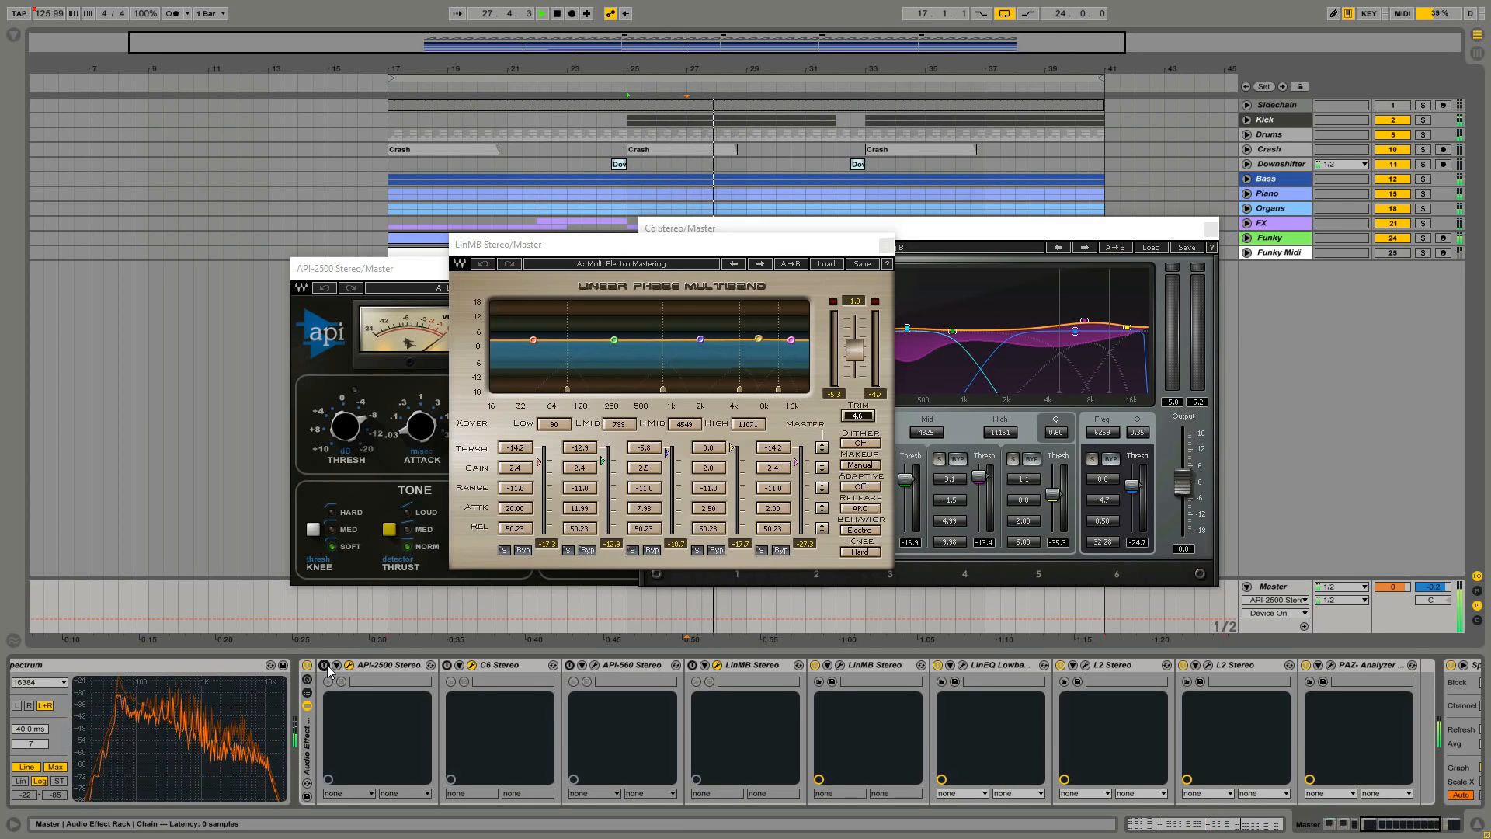
# Re-enable the API-2500, C6, API-560 and first LinMB one after another, comparing the sound during playback.
pyautogui.click(326, 665)
pyautogui.click(447, 664)
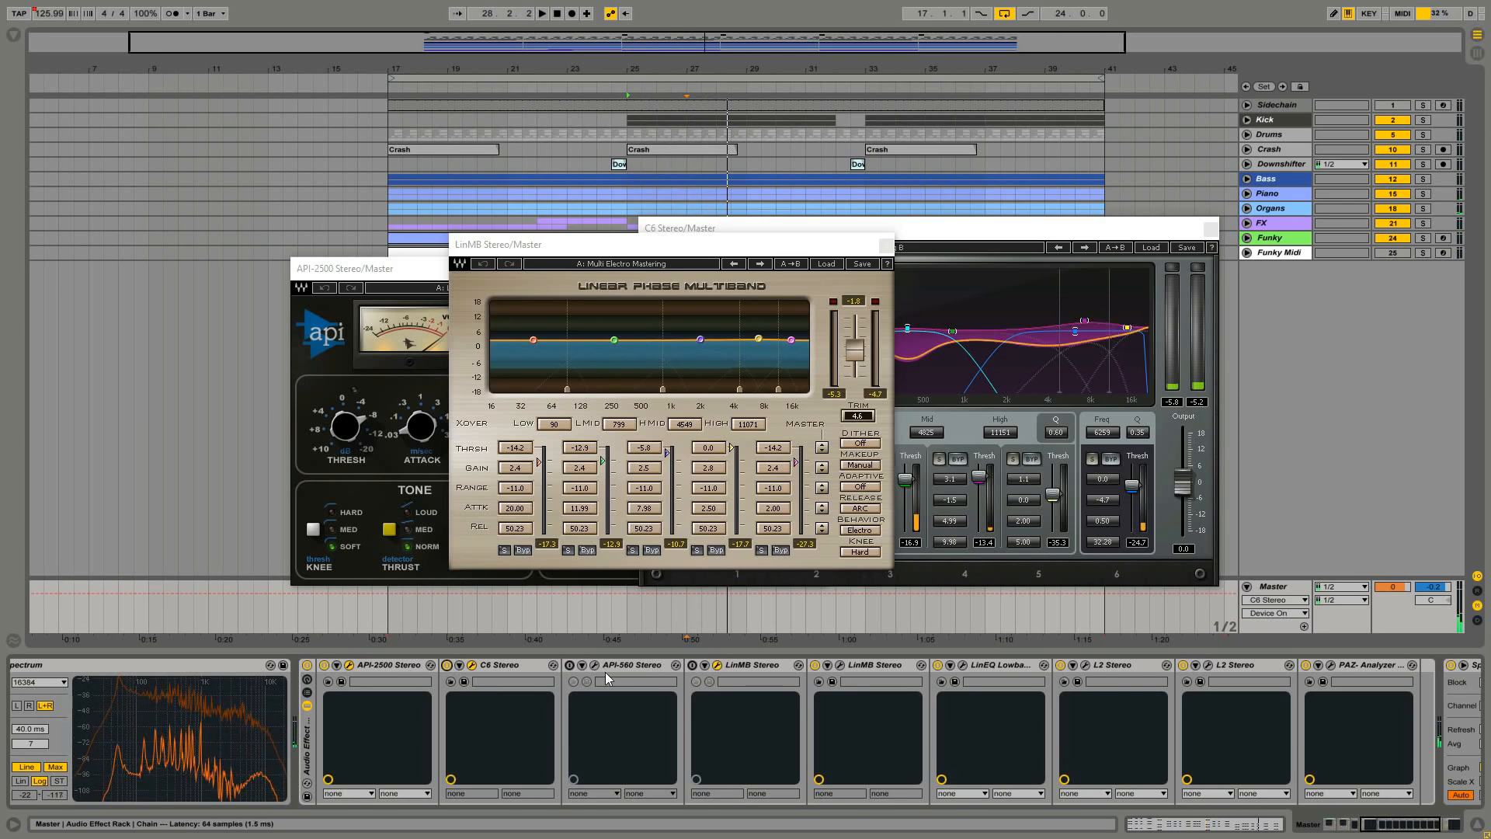
pyautogui.click(571, 665)
pyautogui.press('space')
pyautogui.click(692, 666)
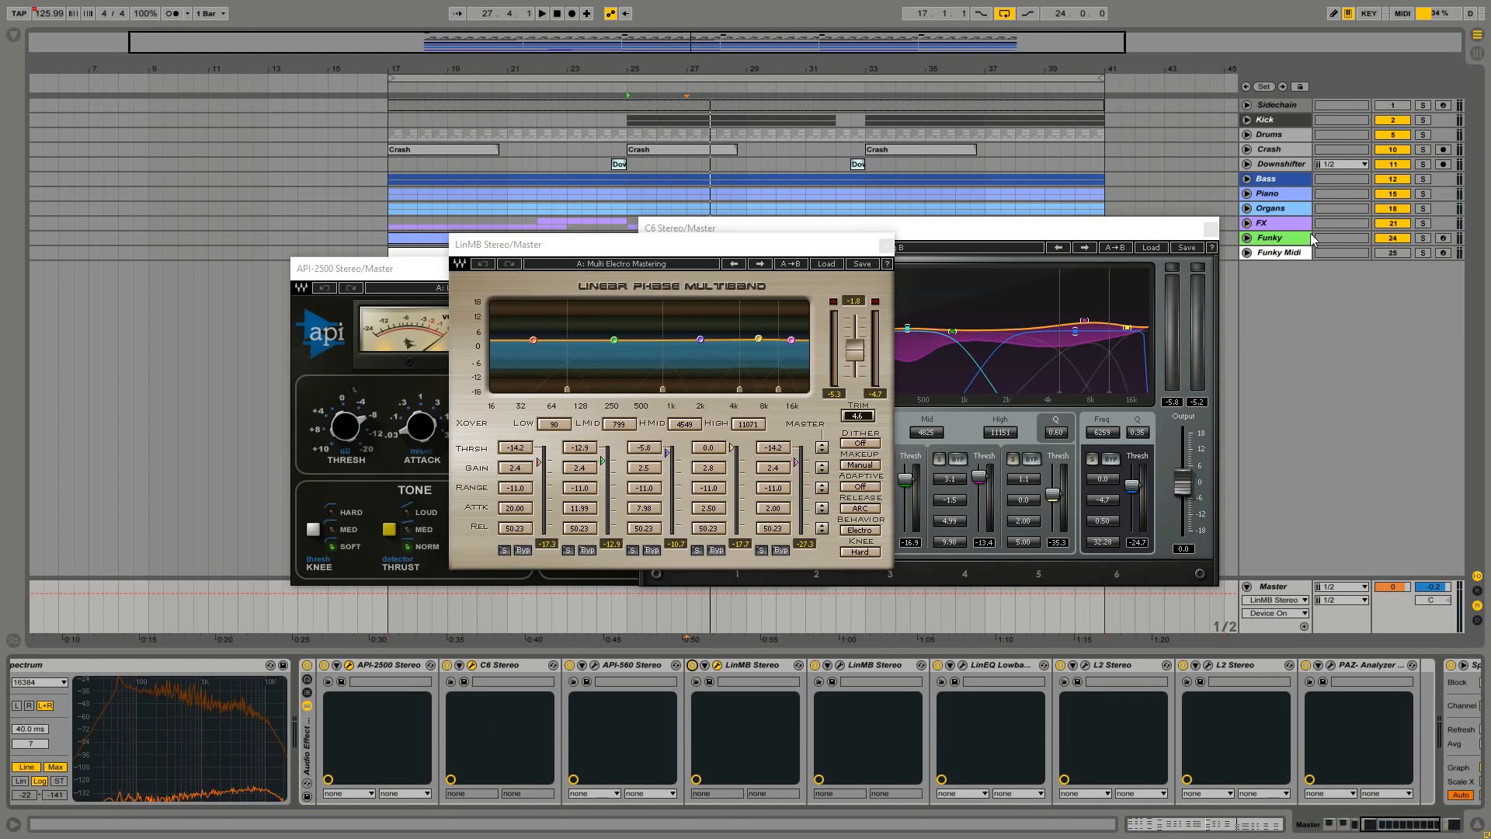
# Inspect the settings of the LinEQ Lowband and both L2 limiters in the Master's effect rack.
pyautogui.click(963, 665)
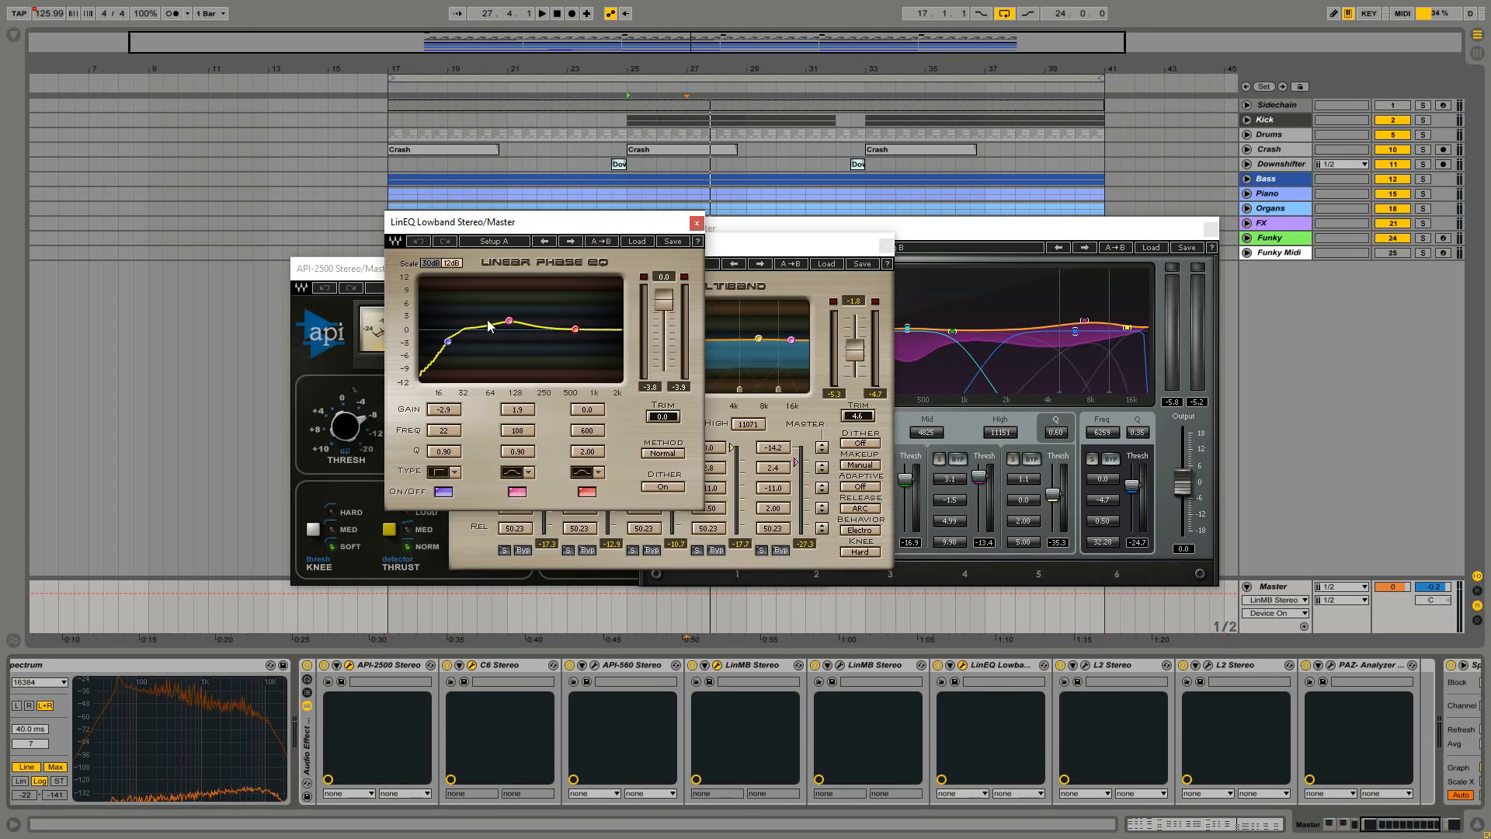
pyautogui.click(1208, 665)
pyautogui.click(1085, 666)
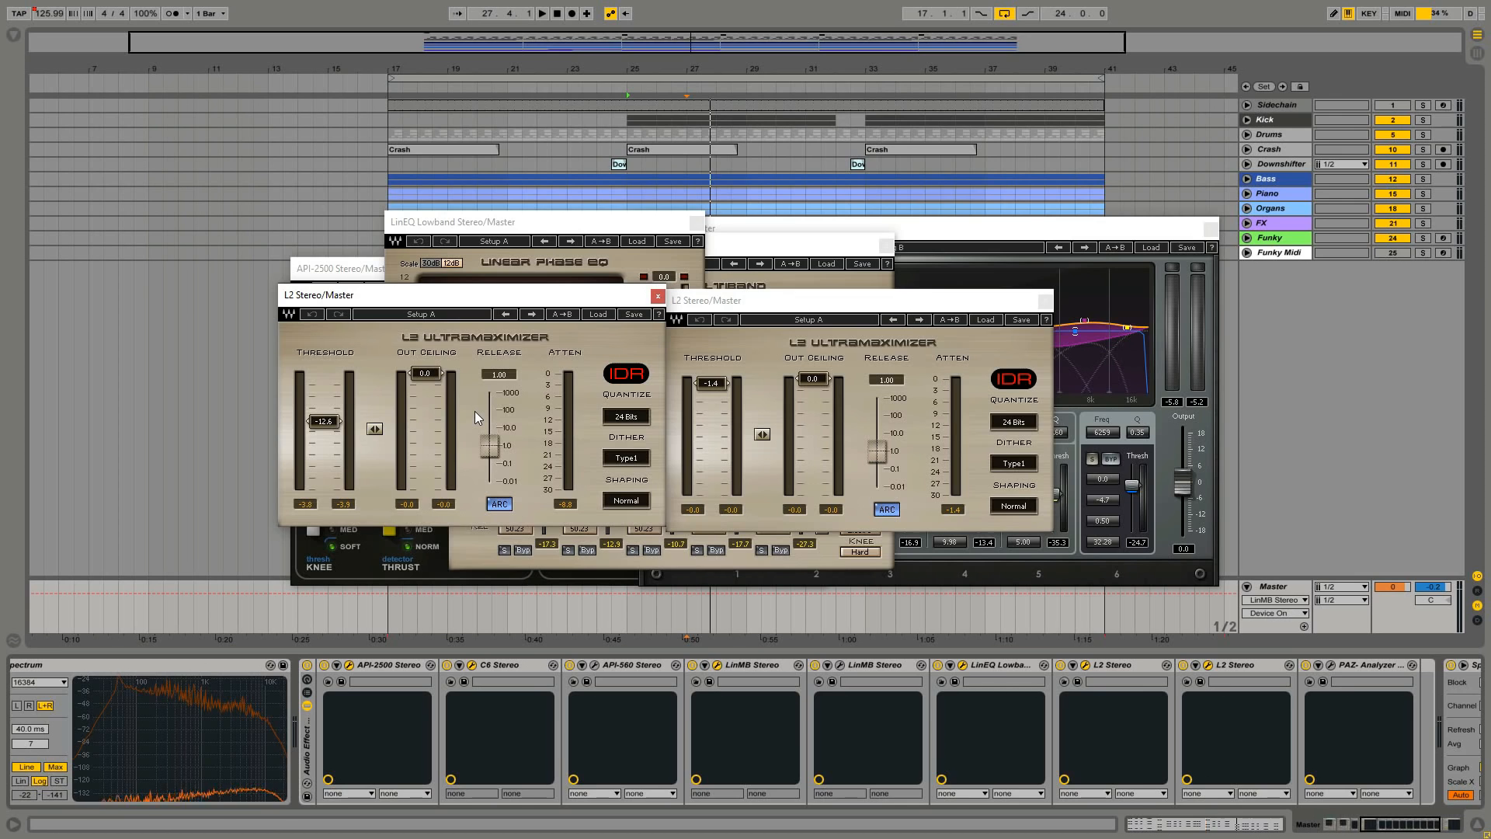
# Open the PAZ-Analyzer on the Master and examine its frequency, stereo and level displays during playback.
pyautogui.click(1402, 830)
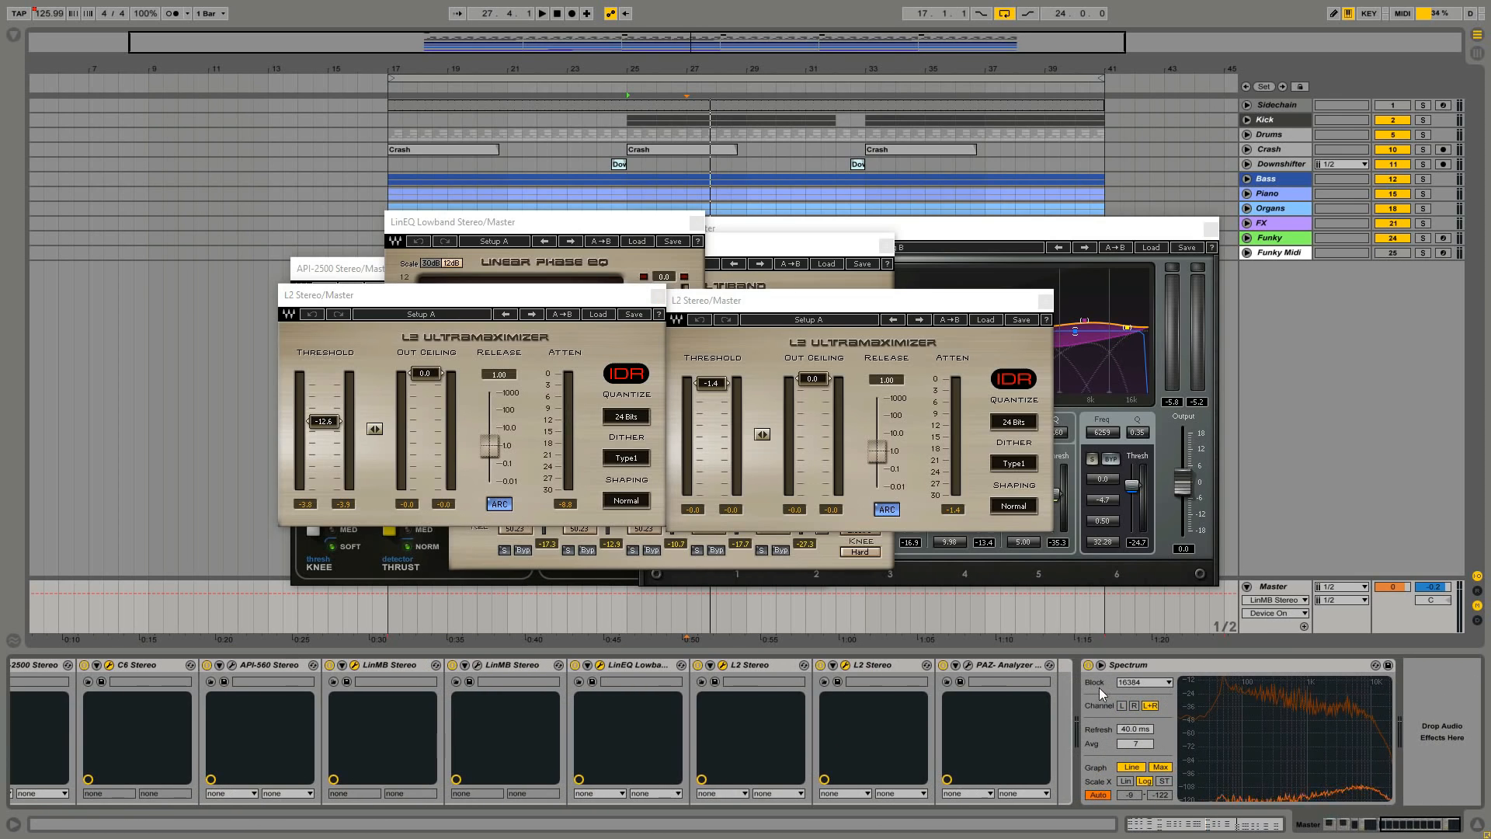
pyautogui.click(967, 665)
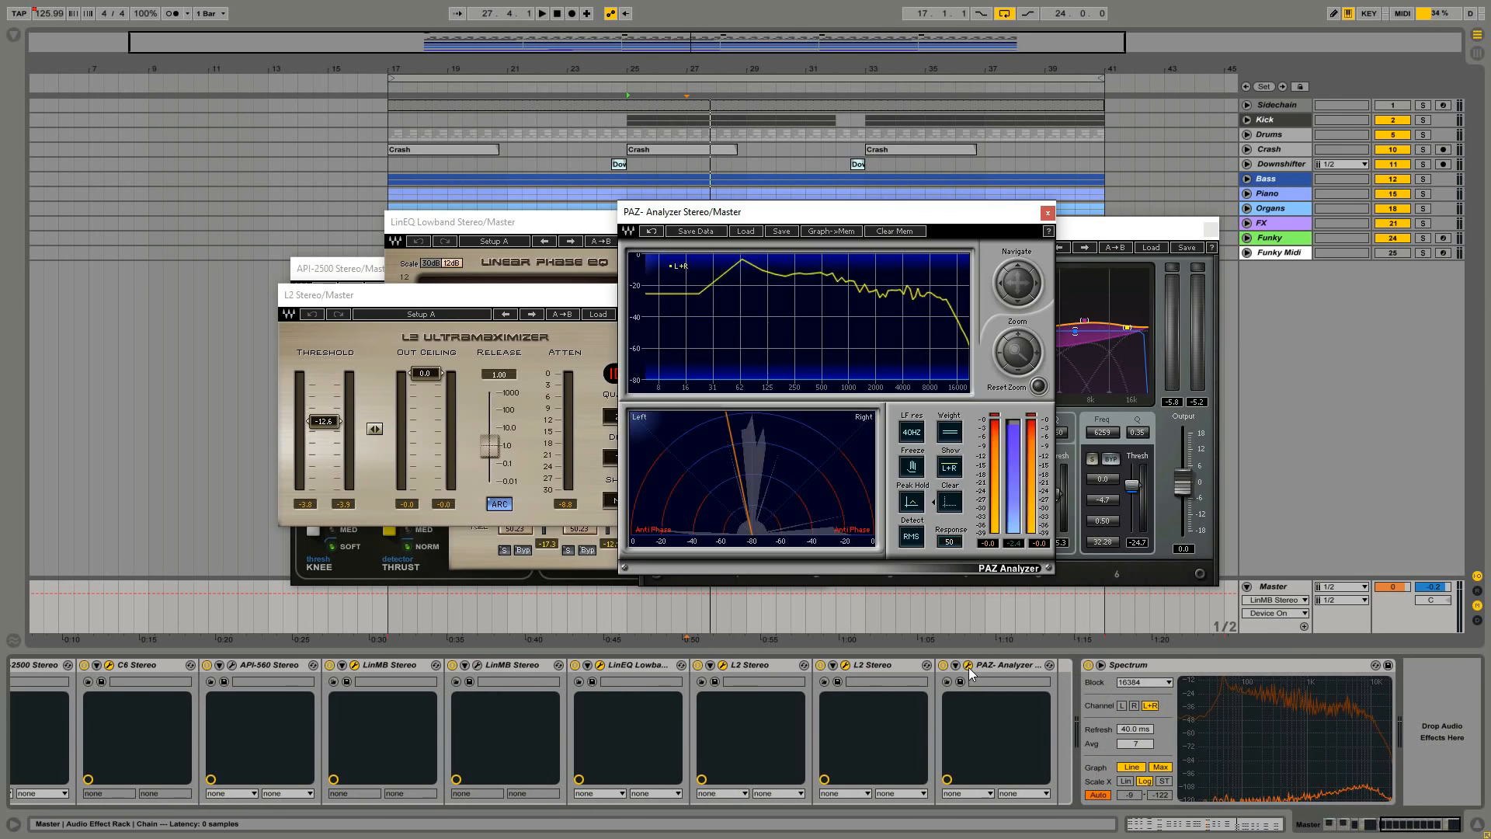
pyautogui.click(914, 542)
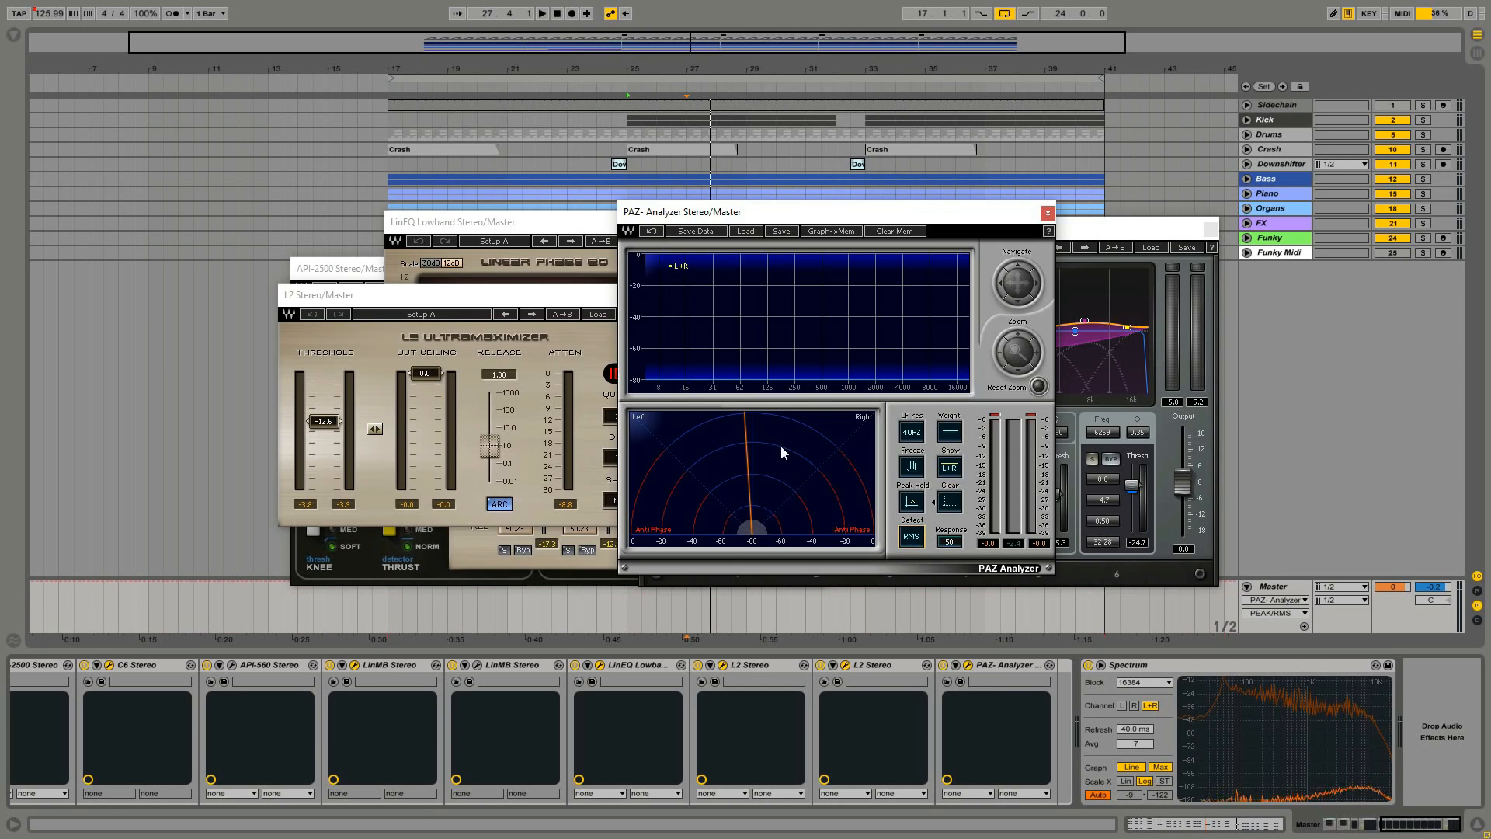
pyautogui.press('space')
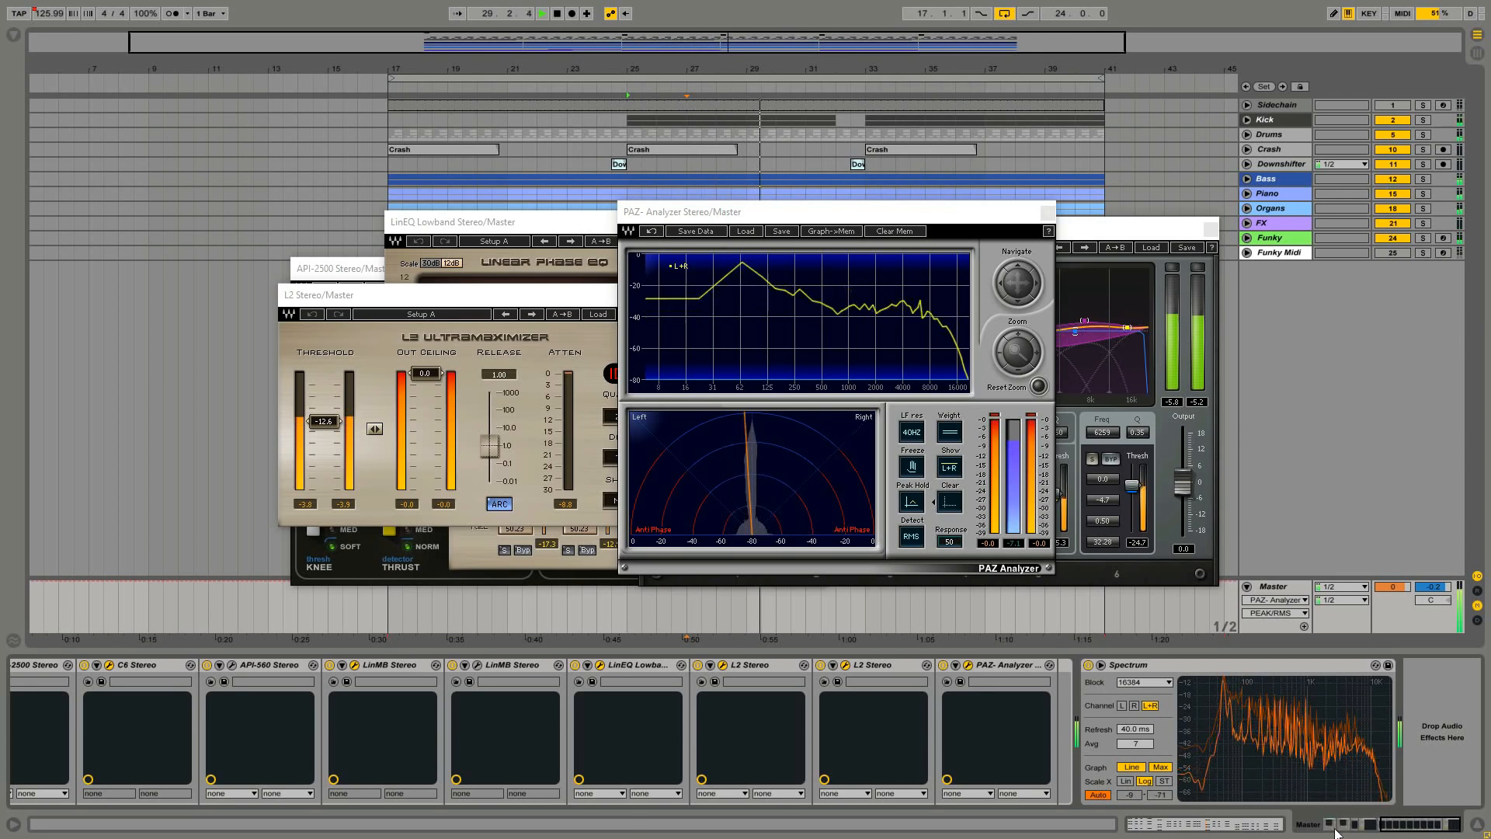
pyautogui.moveTo(1408, 825); pyautogui.dragTo(1440, 828)
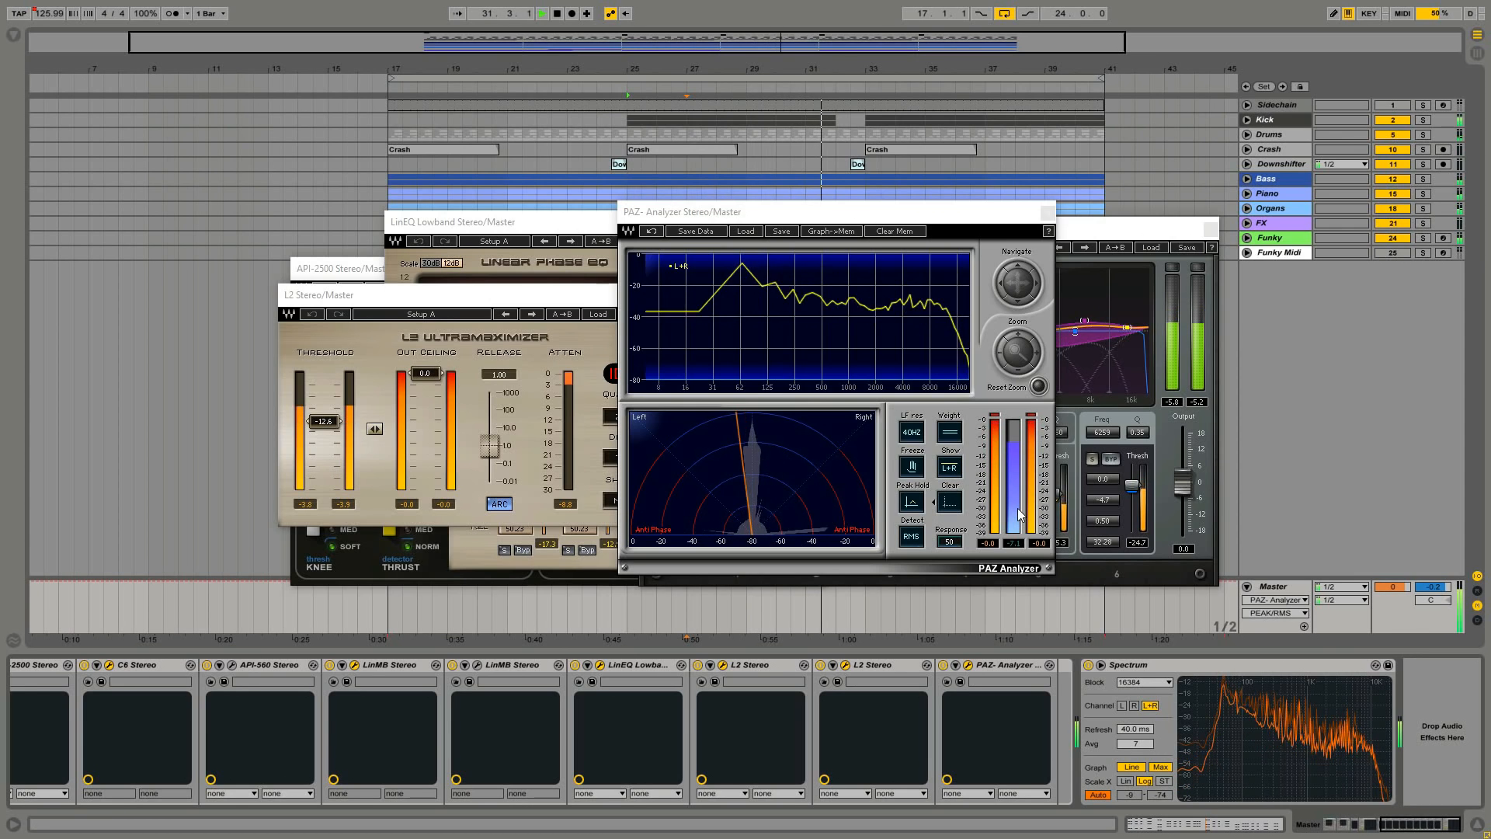
pyautogui.press('space')
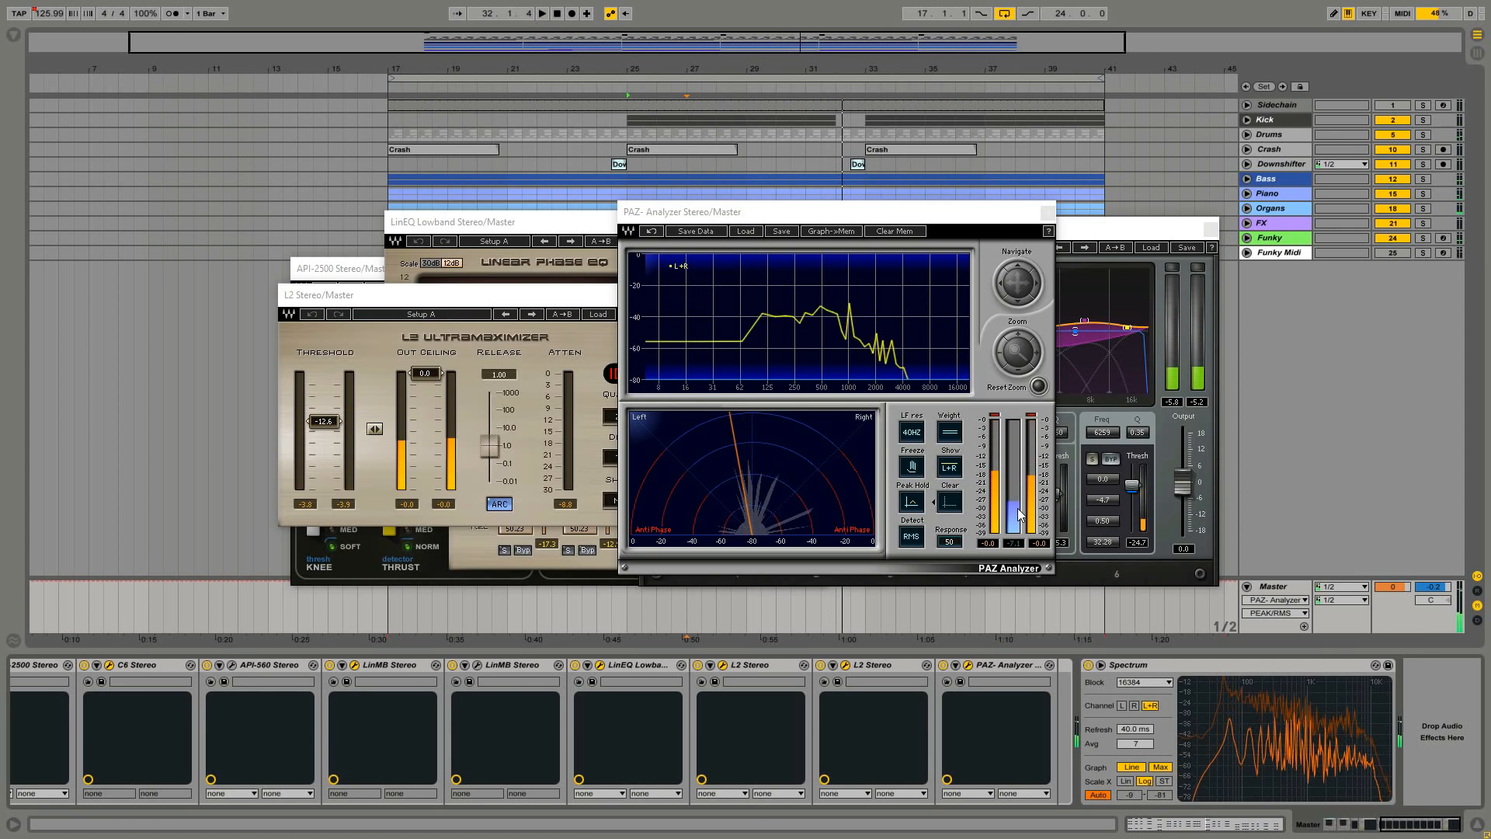